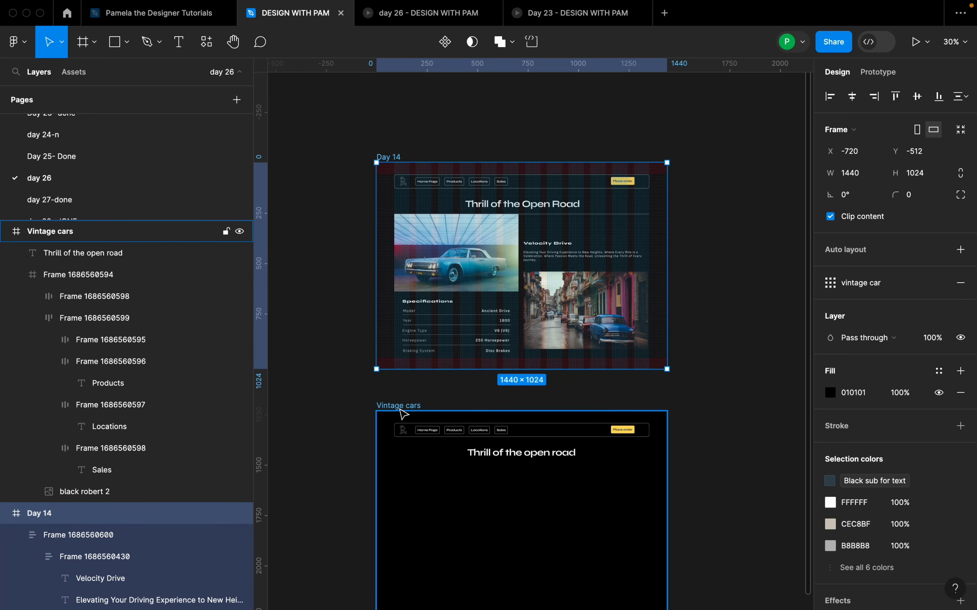
Step: Apply the "vintage car" grid style to the Vintage cars frame
click(401, 413)
scroll(452, 396, down, 3)
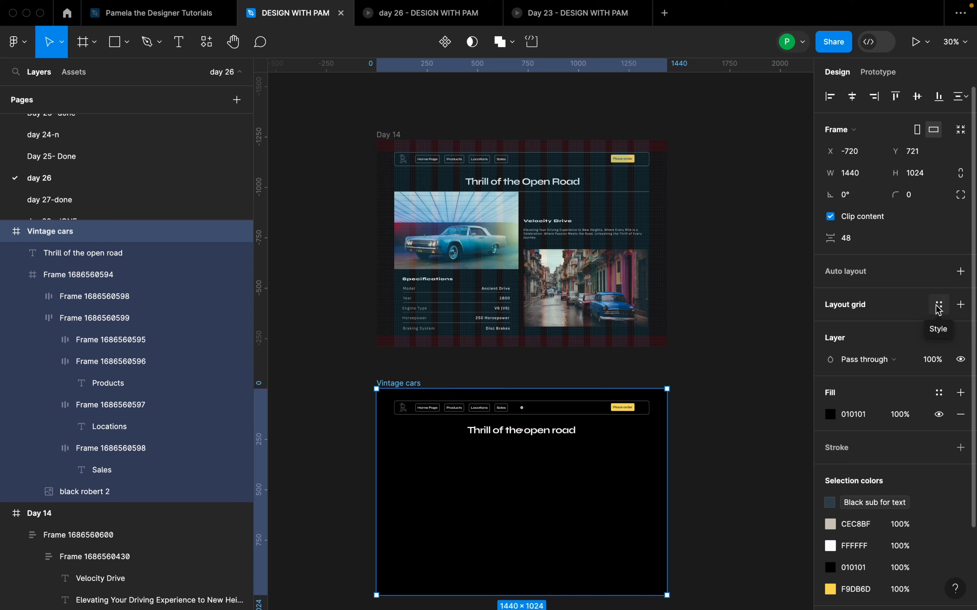
click(938, 308)
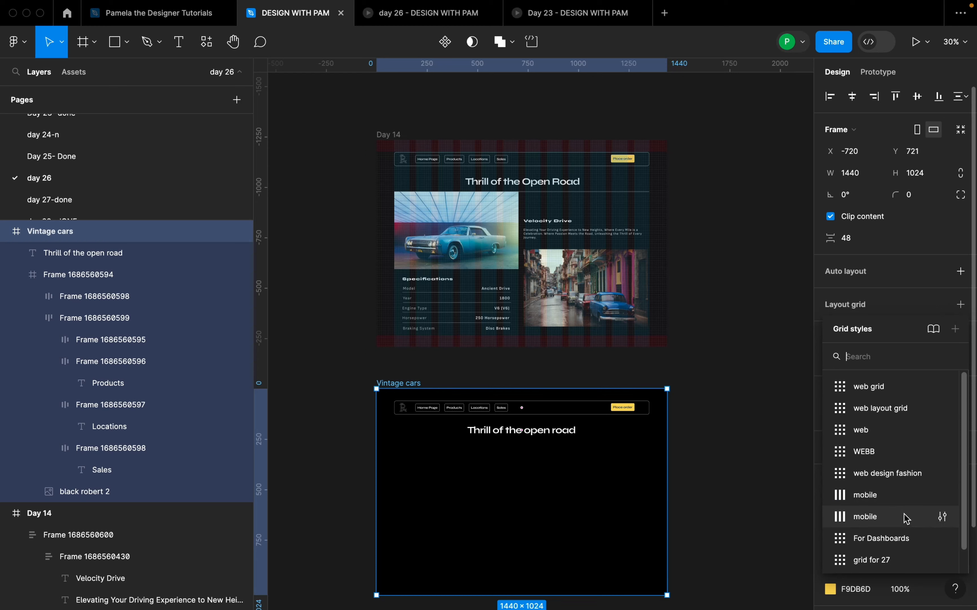
scroll(905, 518, down, 1)
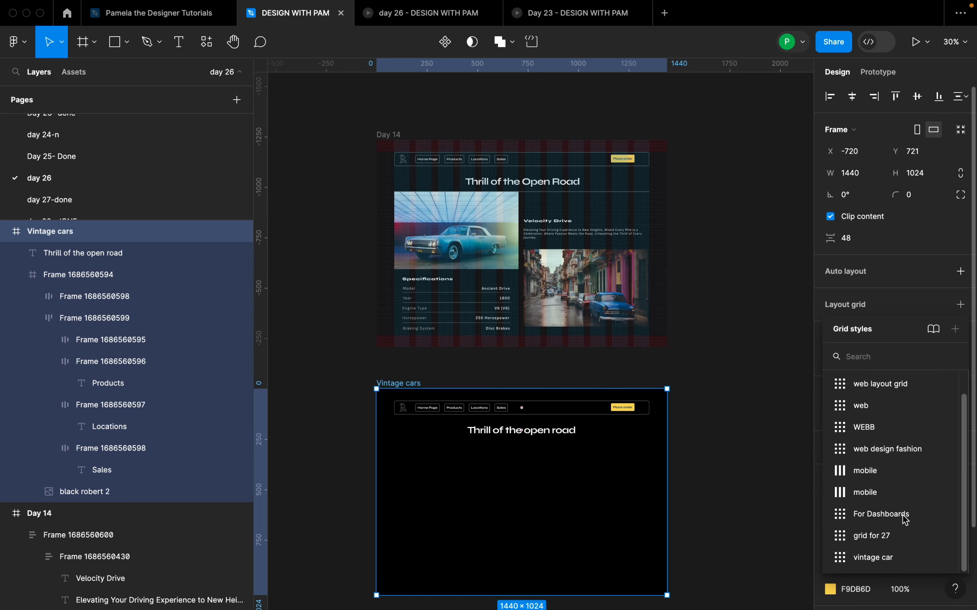
click(900, 559)
scroll(477, 469, up, 3)
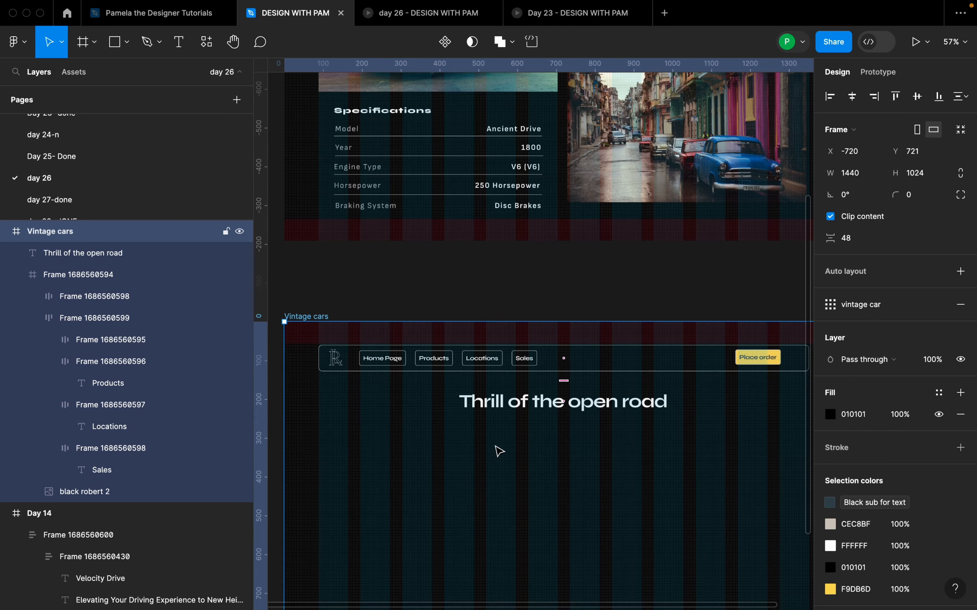
scroll(499, 452, down, 3)
scroll(505, 449, down, 3)
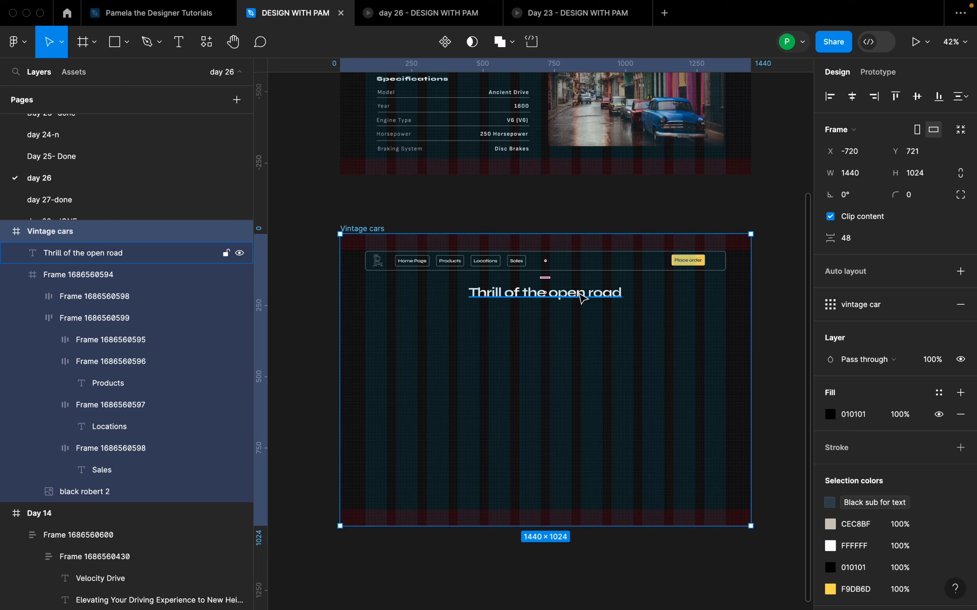
click(582, 297)
click(599, 375)
Step: Draw a horizontal line about 1424 px long beneath the heading of the Vintage cars frame, extending it towards the frame's left edge
scroll(599, 375, down, 3)
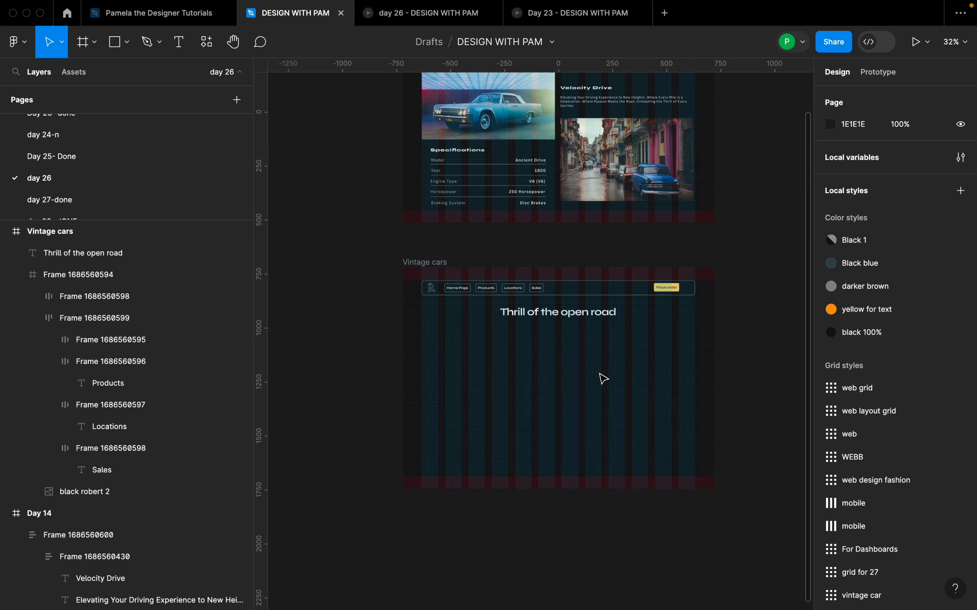
scroll(605, 377, up, 3)
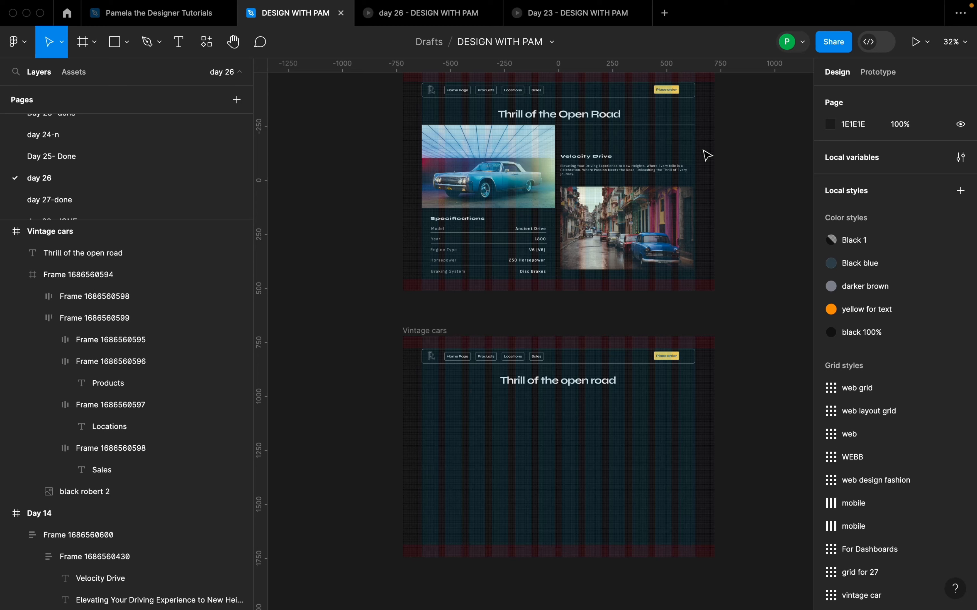
key(l)
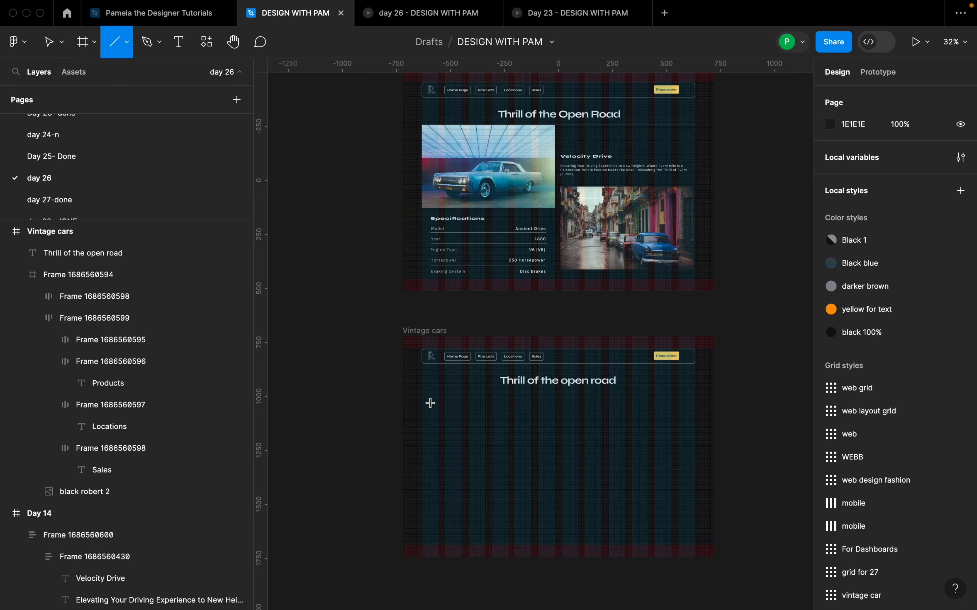
drag(423, 394, 711, 395)
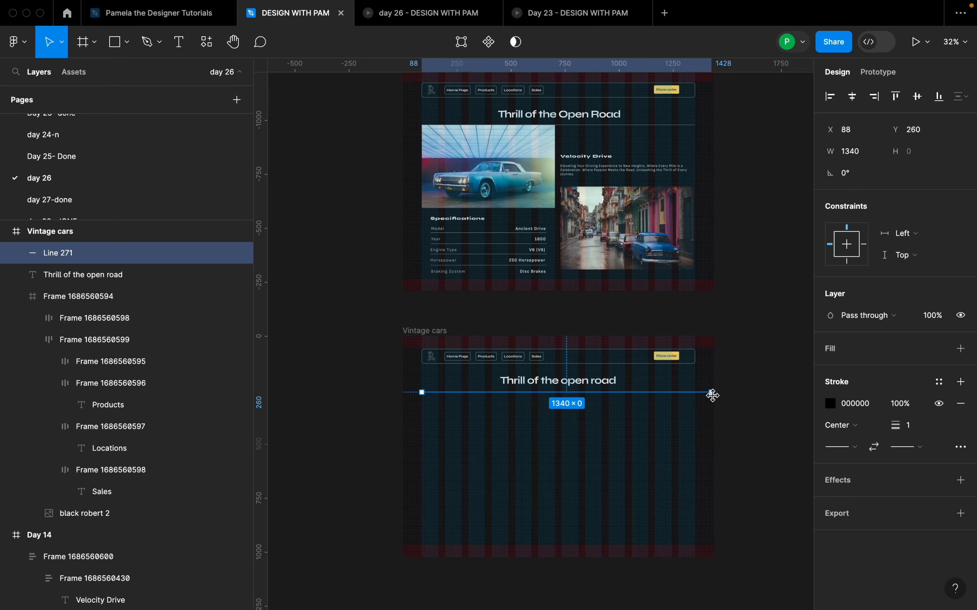
mouse_move(422, 393)
mouse_down()
mouse_move(381, 392)
mouse_move(404, 392)
mouse_up()
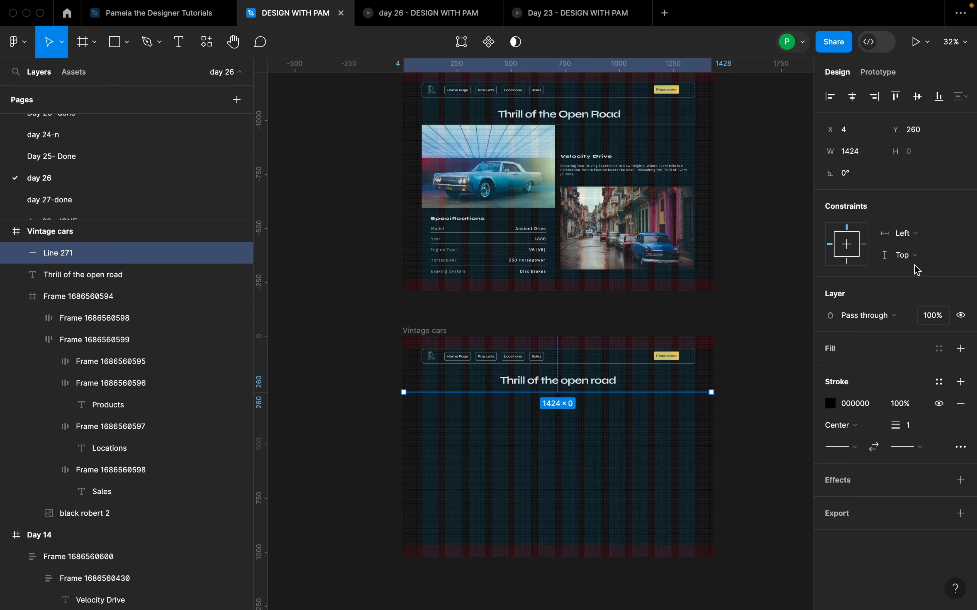
Step: Set the line's width to 1440 and centre it horizontally in the frame
click(864, 160)
text(1440)
key(Return)
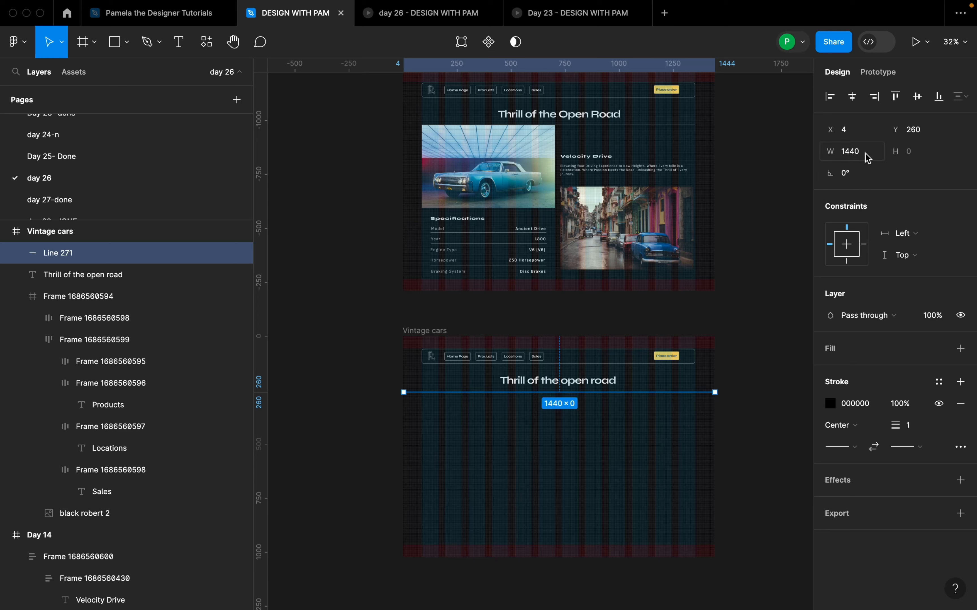
click(852, 96)
Step: Set the vertical spacing between the "Thrill of the open road" heading and the line to 24
scroll(603, 404, up, 5)
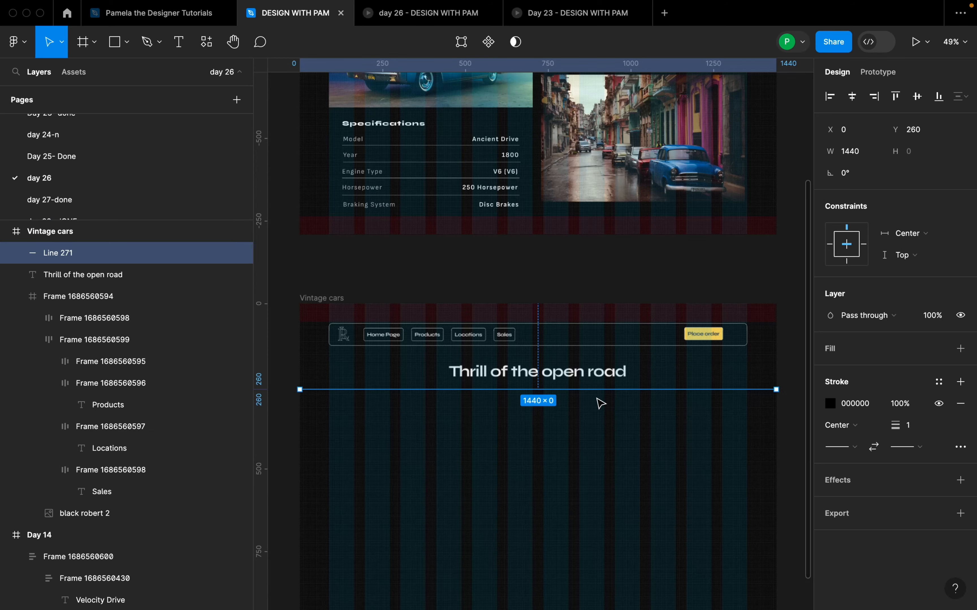
shift+click(617, 379)
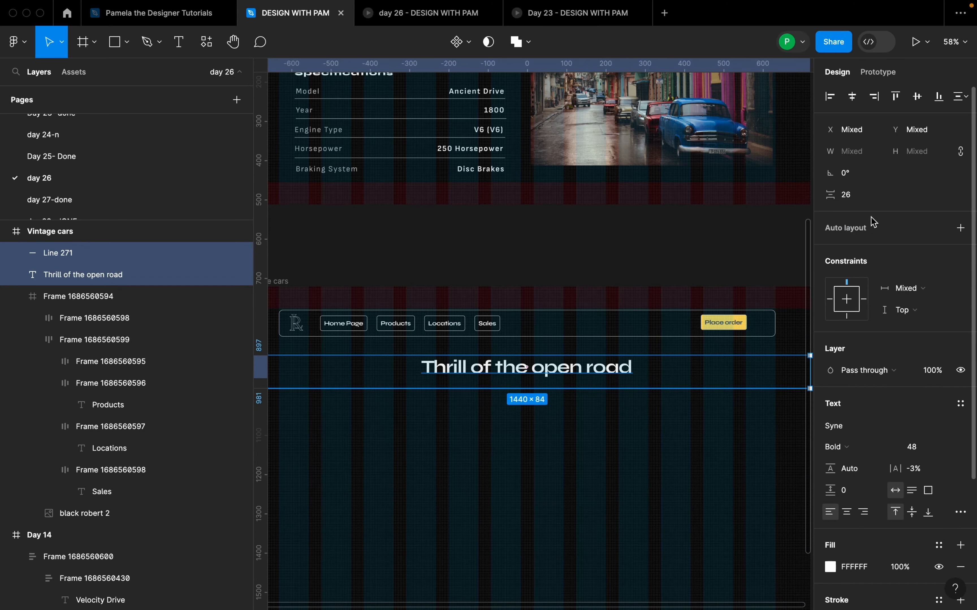
click(864, 201)
text(24)
key(Return)
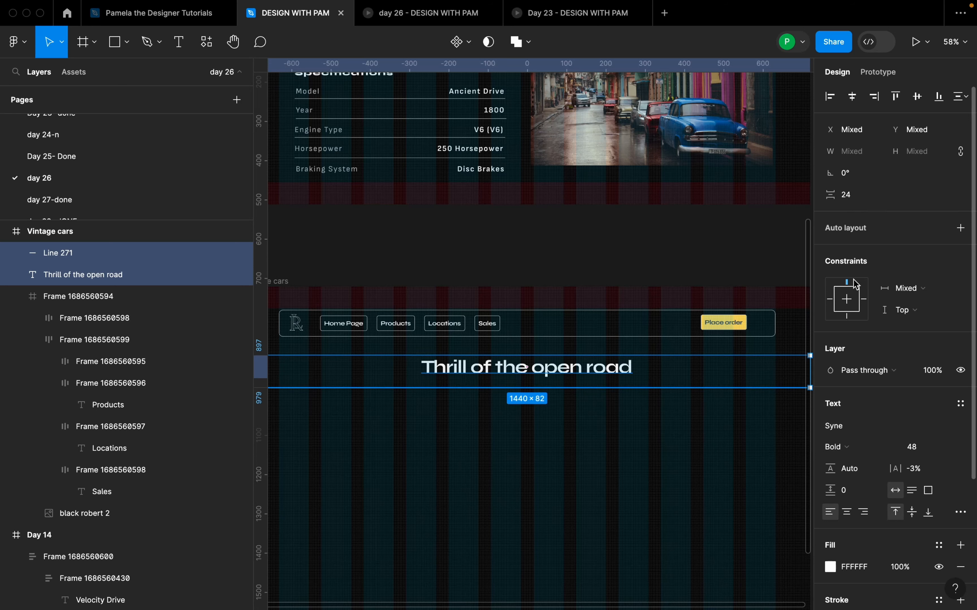
click(737, 436)
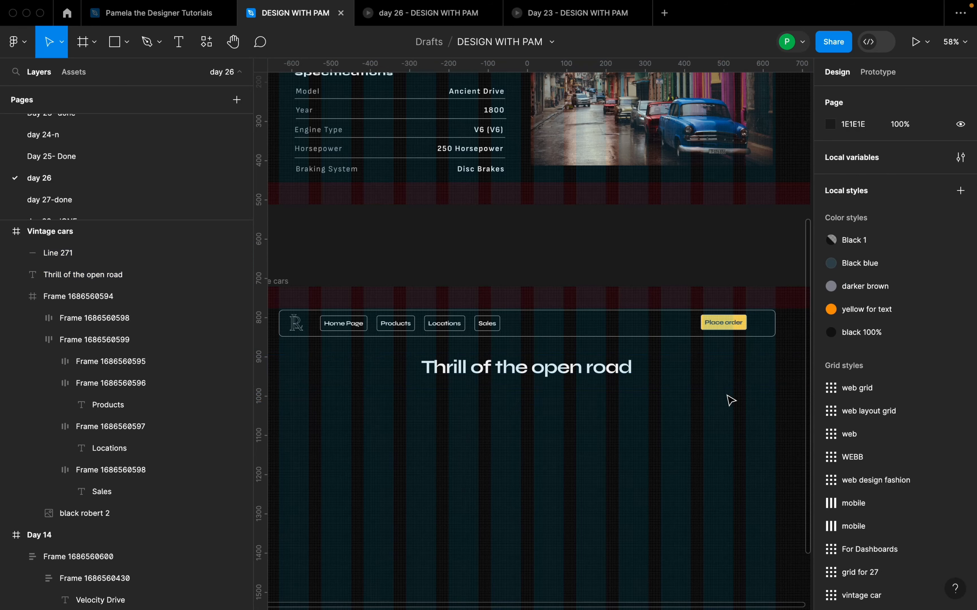
key(super+z)
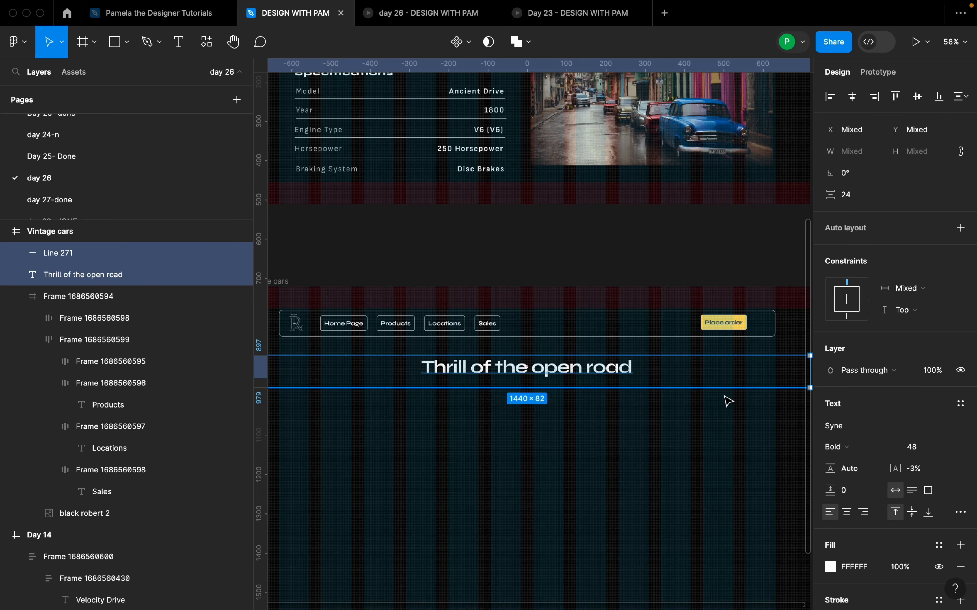
Step: Change the stroke colour of the line beneath the heading to CEC8BF
click(84, 258)
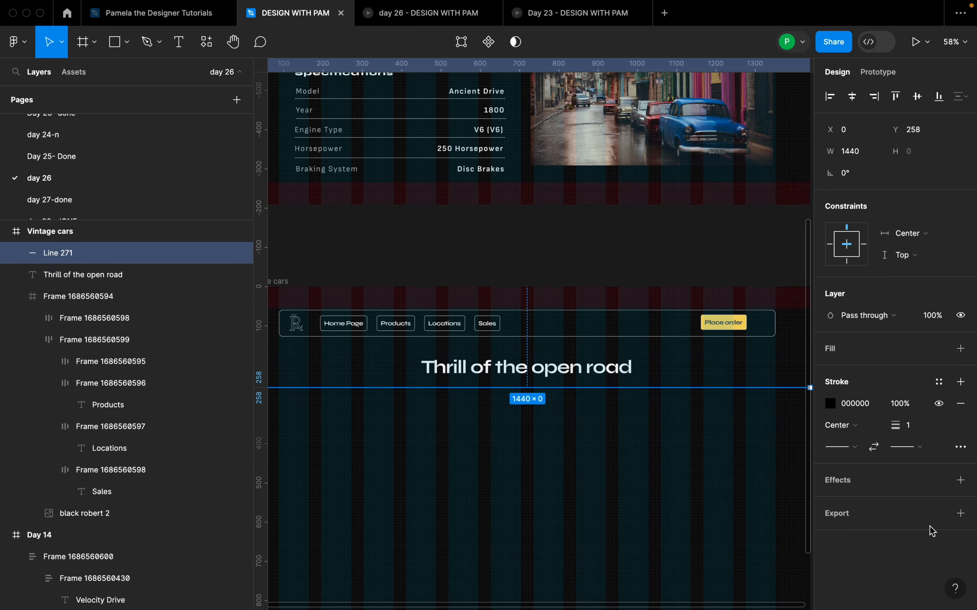
click(870, 410)
text(cec8)
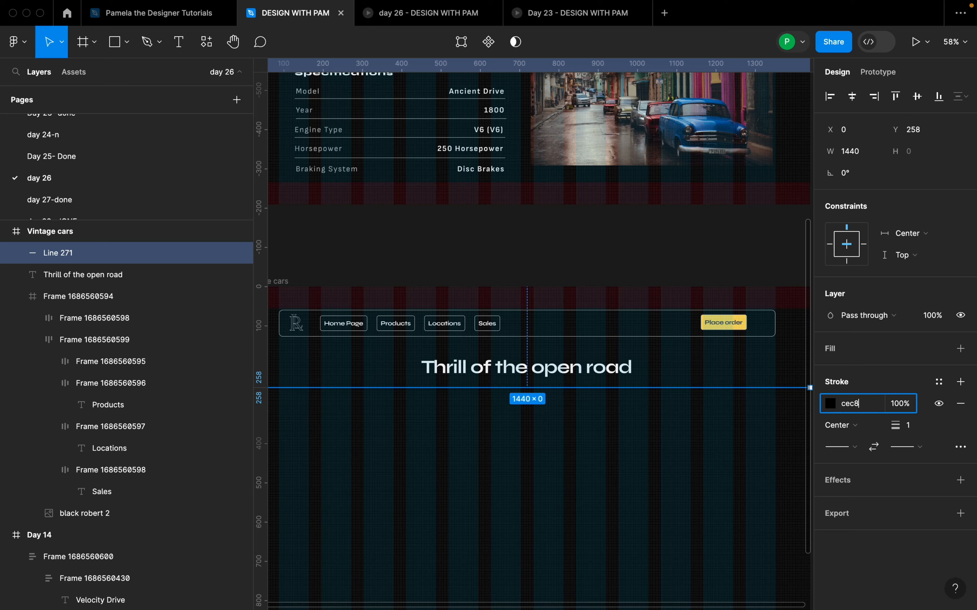
text(bf)
key(Return)
click(643, 466)
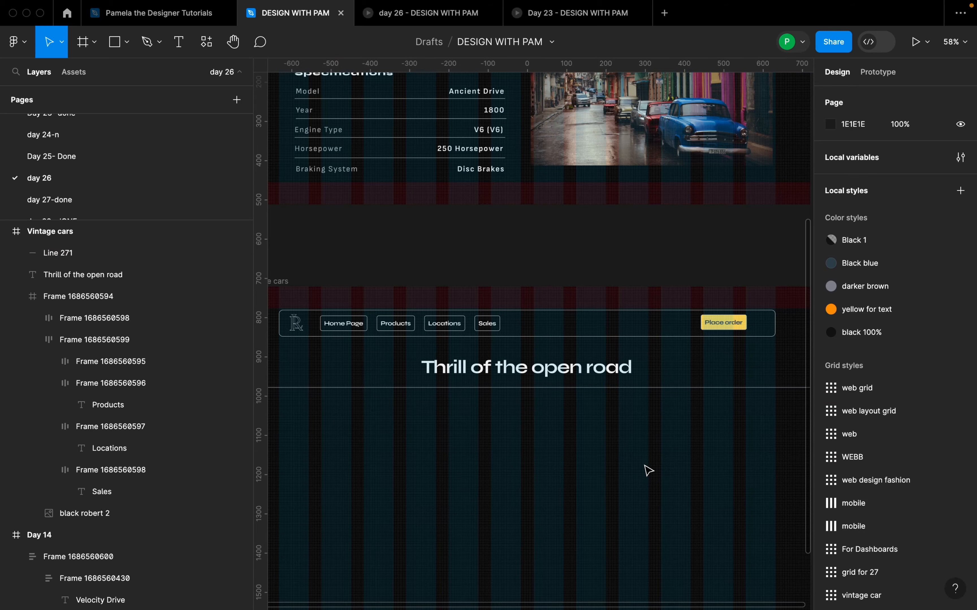
Step: Draw a rectangle of about 608 × 368 below the divider line, starting at the left edge of the first grid column
scroll(637, 462, down, 4)
scroll(641, 465, down, 2)
scroll(685, 375, up, 4)
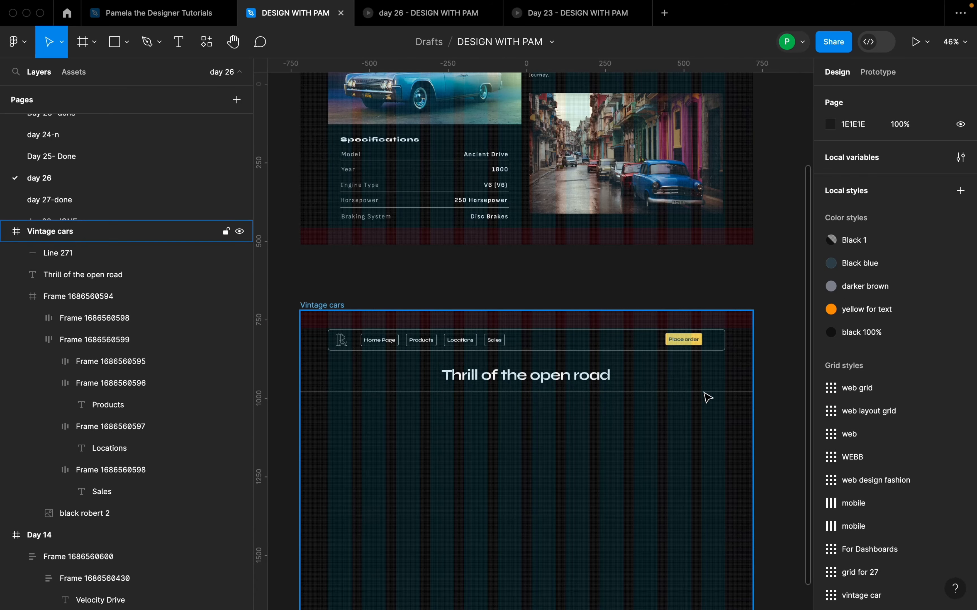
scroll(686, 414, down, 1)
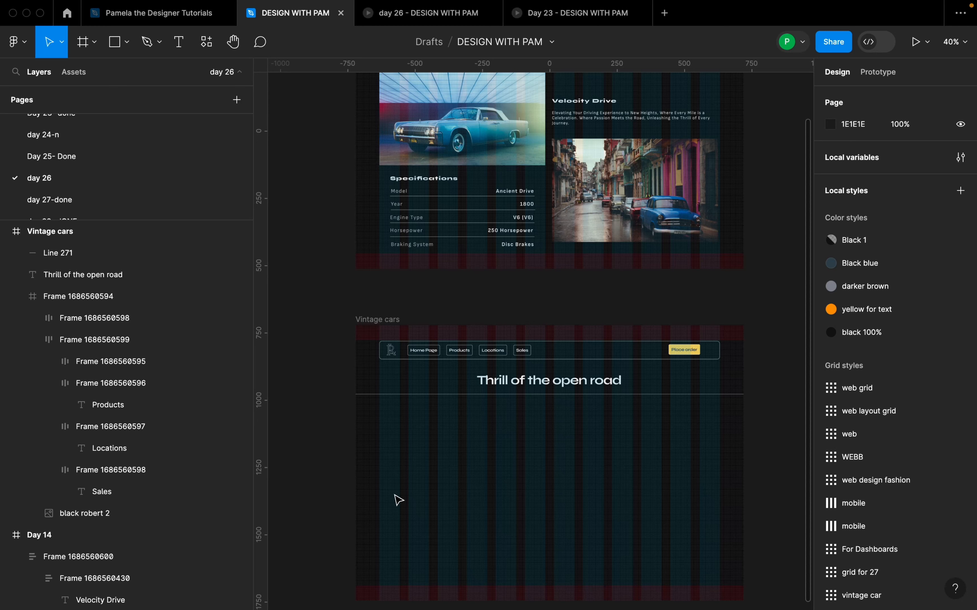
key(r)
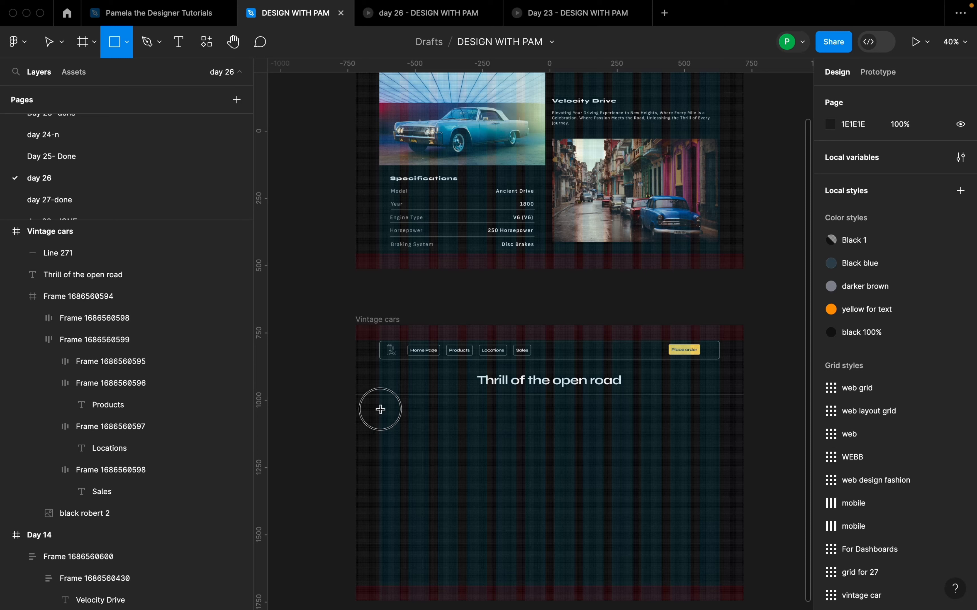
mouse_move(380, 409)
mouse_down()
mouse_move(470, 508)
mouse_move(545, 509)
mouse_up()
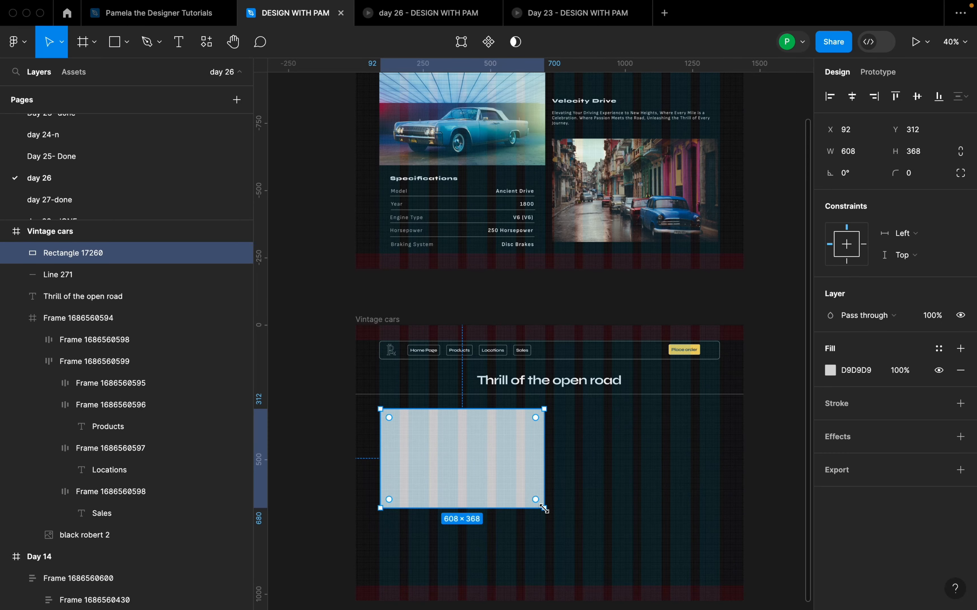
Step: Resize the rectangle to a width of 616 and a height of 384
click(861, 157)
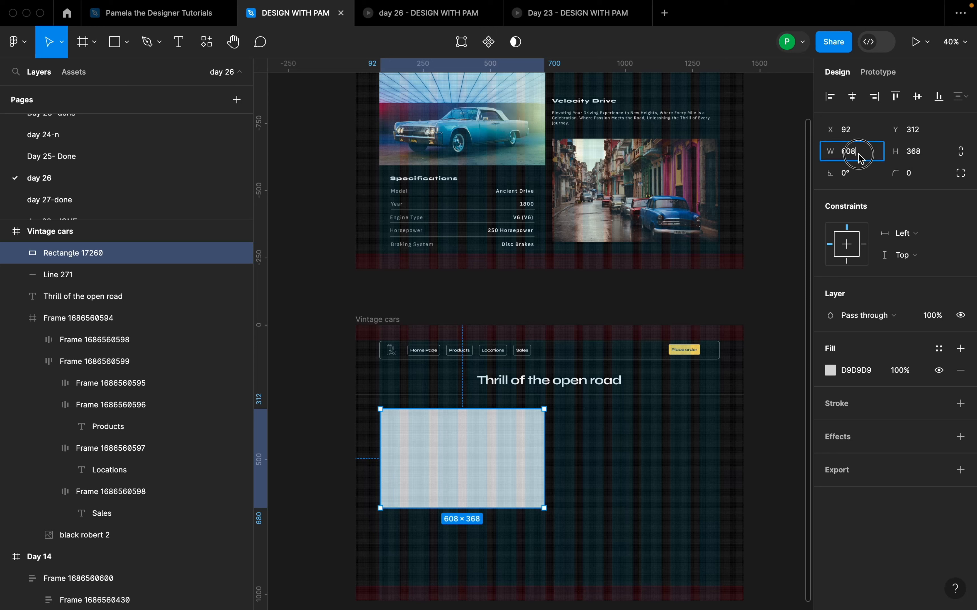
text(616)
key(Return)
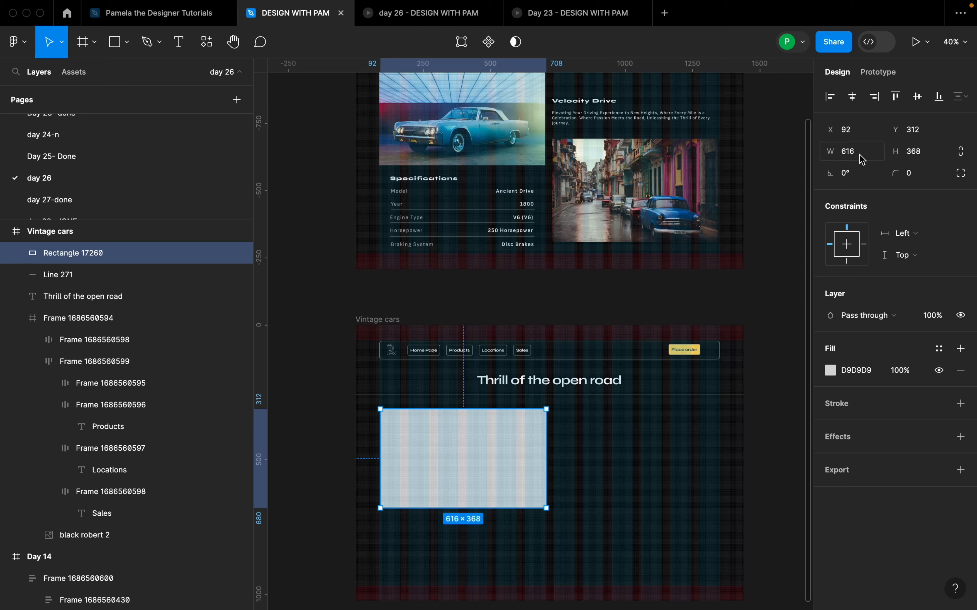
click(930, 157)
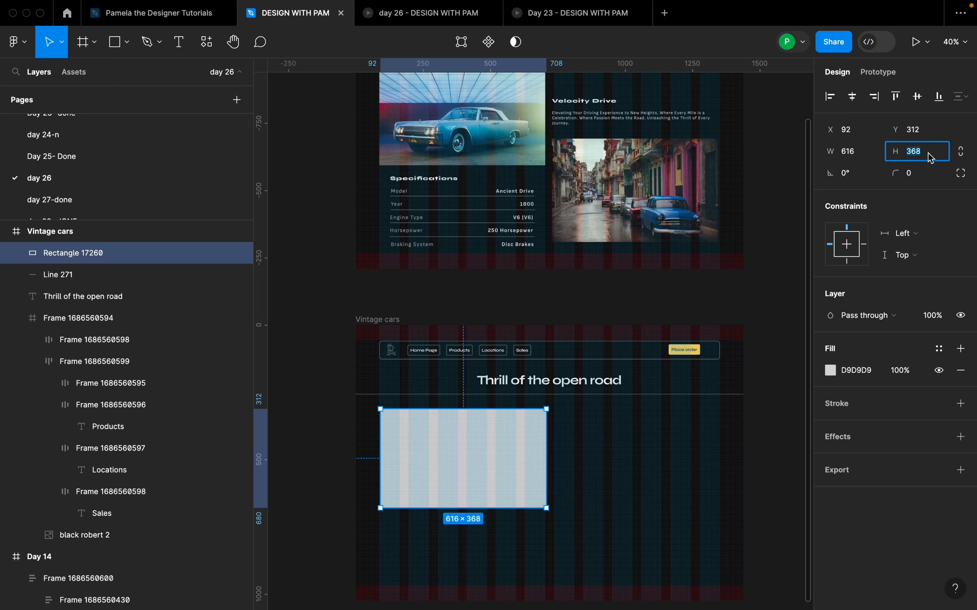
text(384)
key(Return)
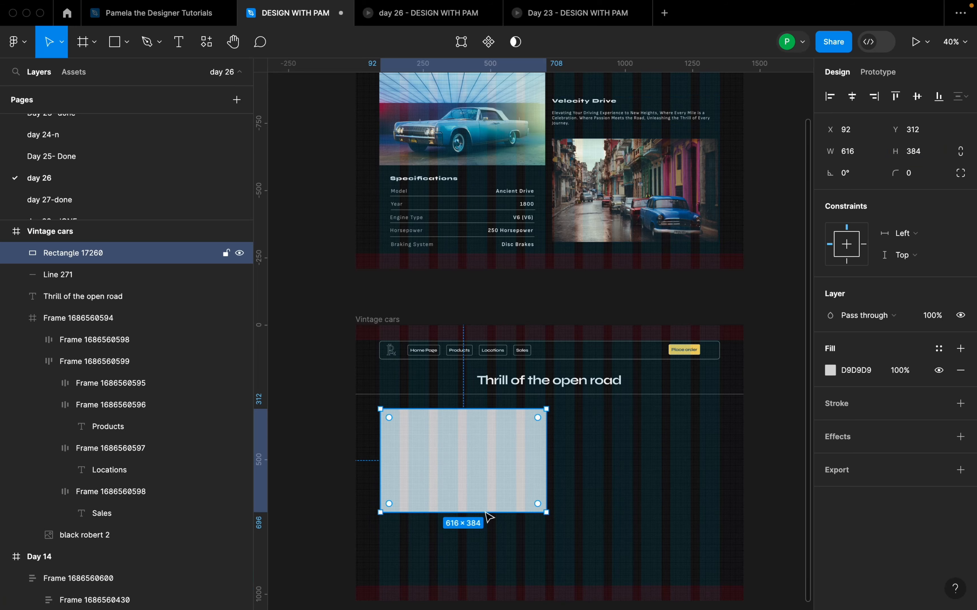
Step: Examine the rectangle's alignment with the layout grid and compare its placement with the Day 14 design
scroll(488, 517, up, 5)
scroll(626, 446, down, 2)
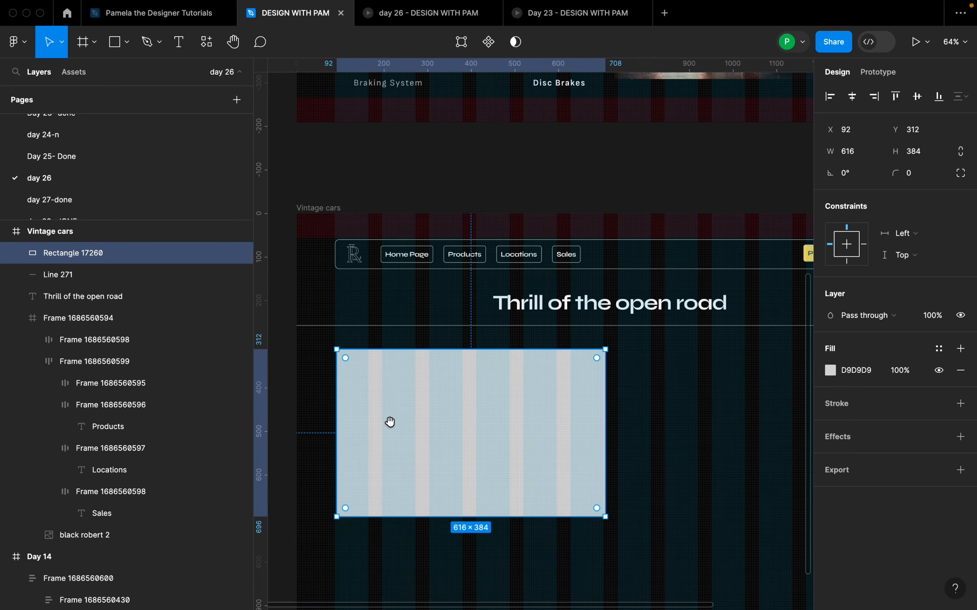
scroll(404, 420, left, 2)
scroll(385, 398, up, 3)
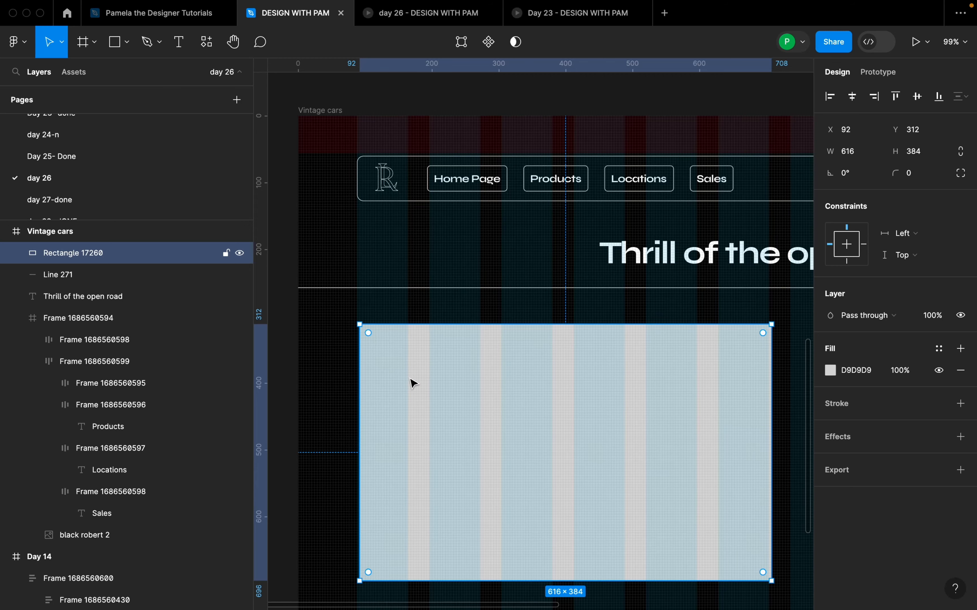
scroll(413, 383, down, 10)
scroll(440, 388, up, 2)
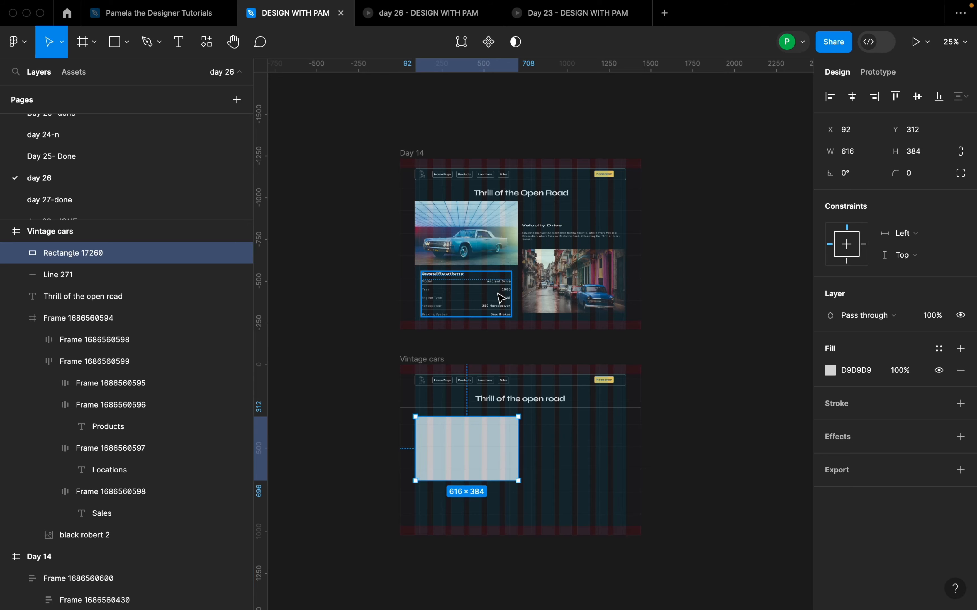
scroll(436, 474, up, 2)
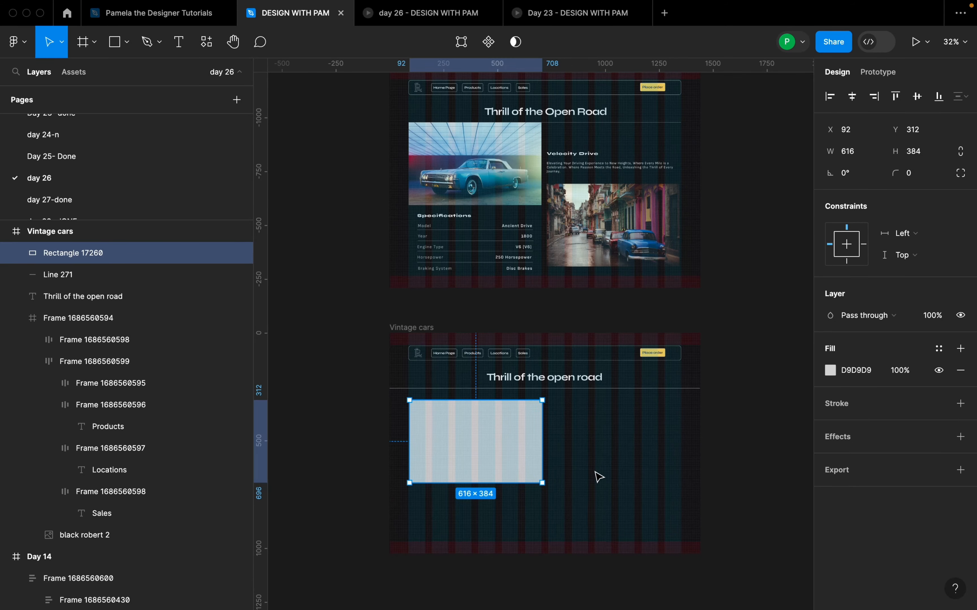
click(606, 466)
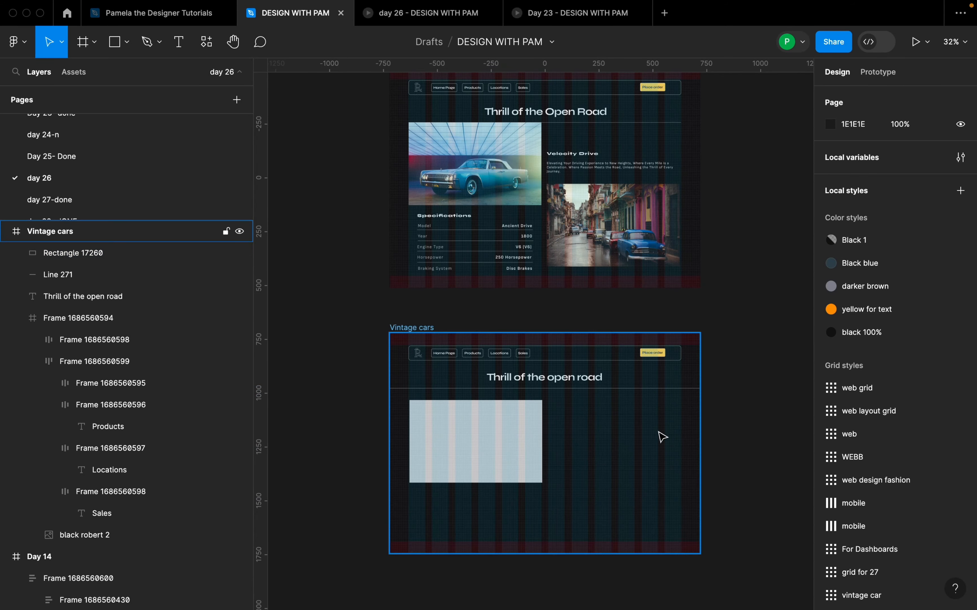
Step: Inspect the size and position of the blue car image in the Day 14 frame, and check the Velocity Drive block
scroll(662, 437, up, 2)
scroll(666, 440, up, 5)
click(485, 243)
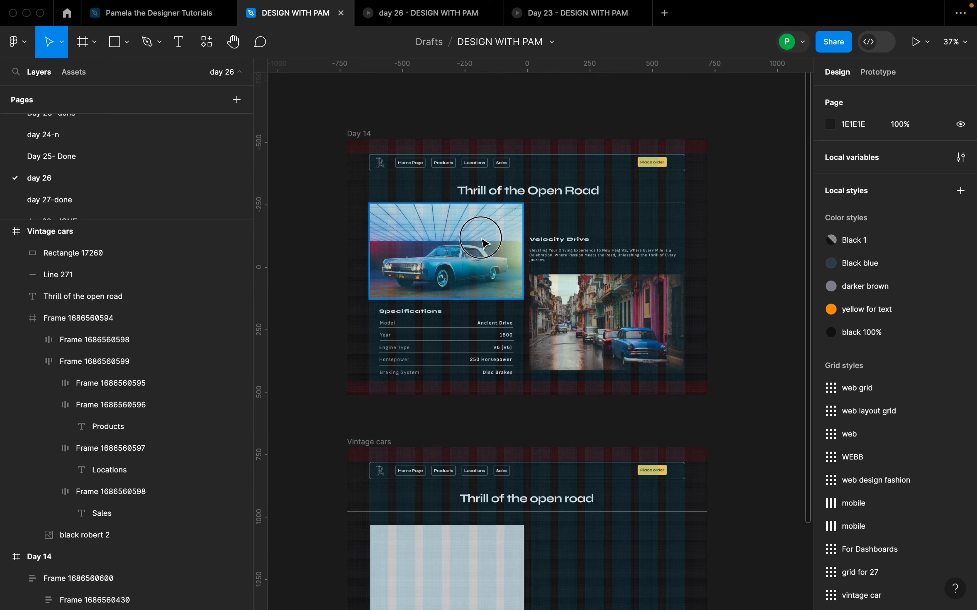
click(484, 242)
scroll(490, 246, up, 3)
scroll(552, 198, up, 3)
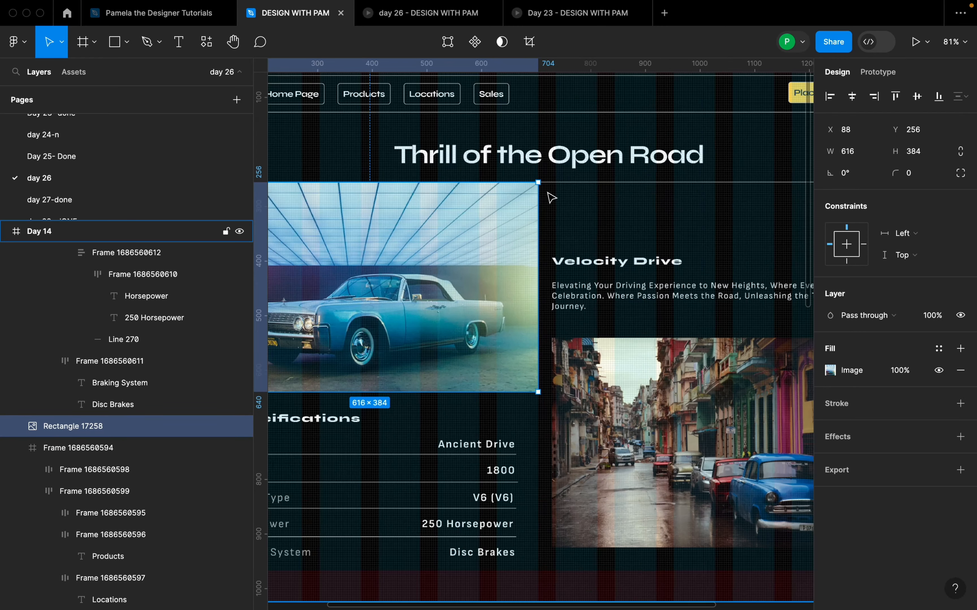
scroll(565, 262, down, 5)
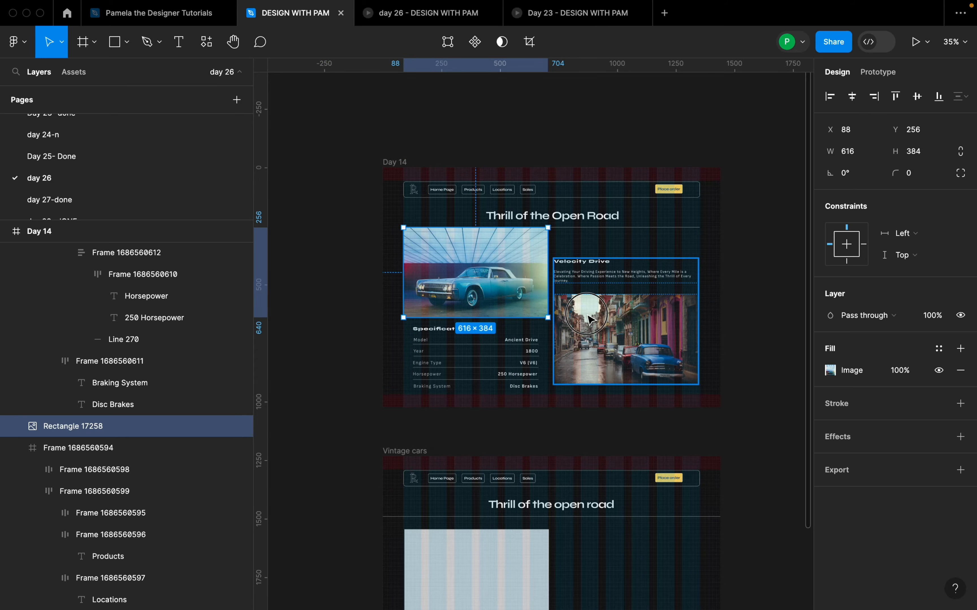
click(589, 319)
click(751, 376)
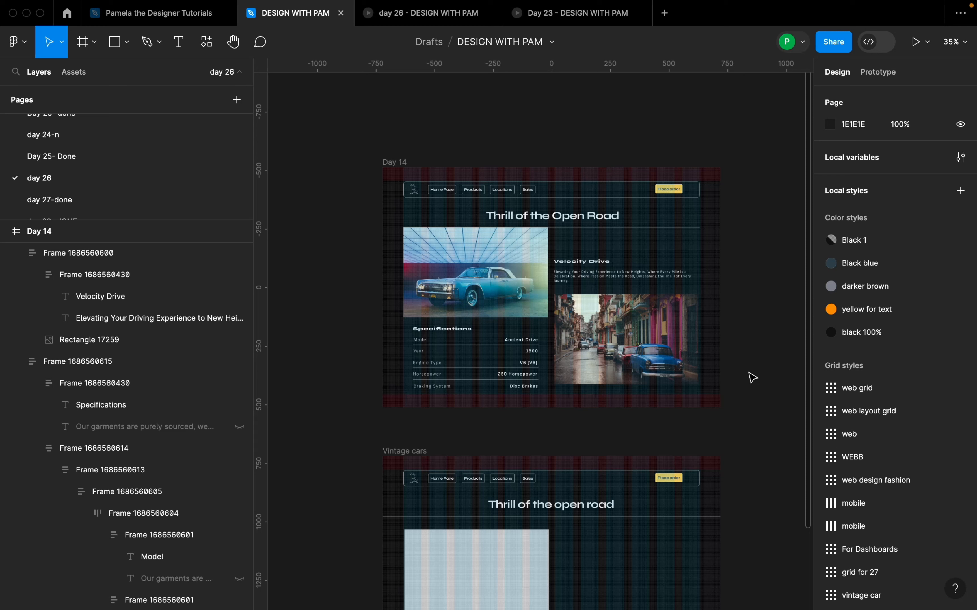
Step: Duplicate the 616 × 384 rectangle in the Vintage cars frame to the lower-right grid columns at X 732, Y 584
scroll(751, 376, down, 3)
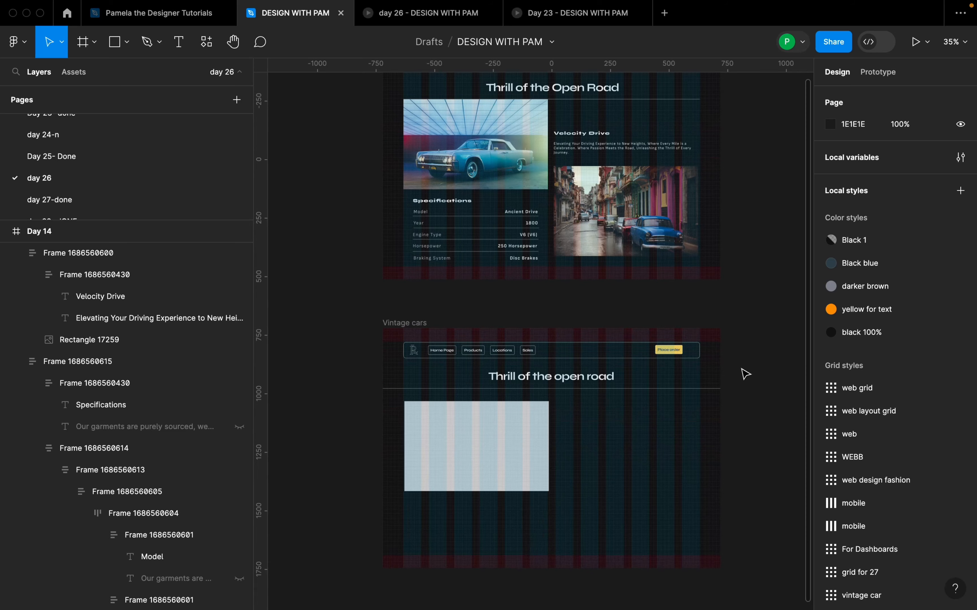
click(467, 456)
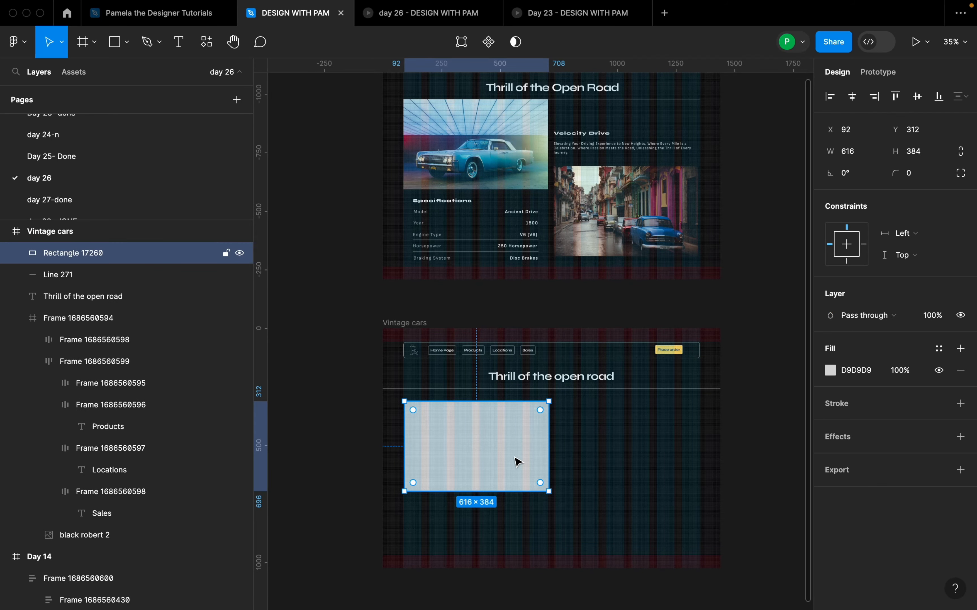
drag(504, 464, 648, 521)
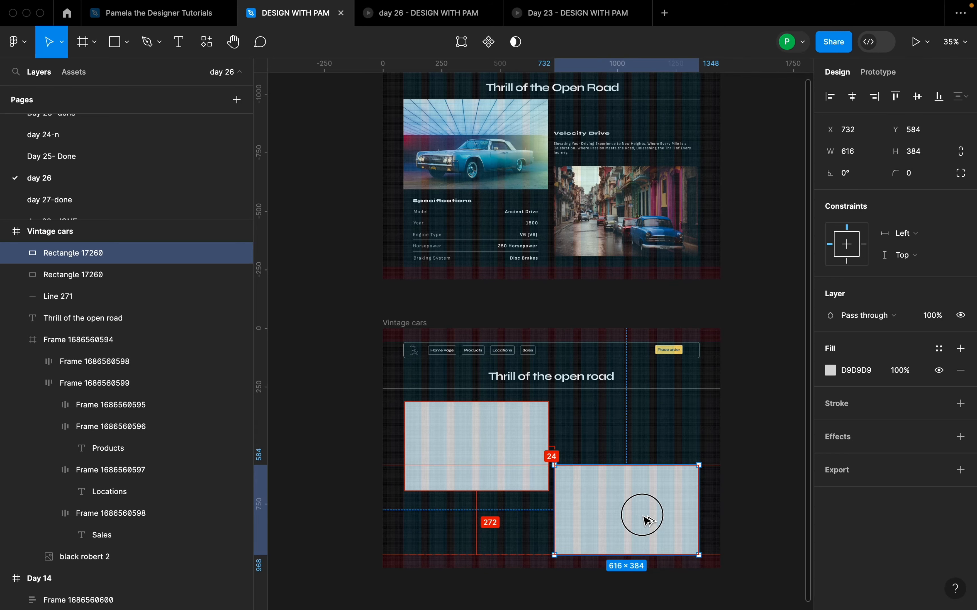
click(668, 588)
Step: Add a text layer reading "Velocity Drive" above the lower-right rectangle in the Vintage cars frame
scroll(660, 430, up, 3)
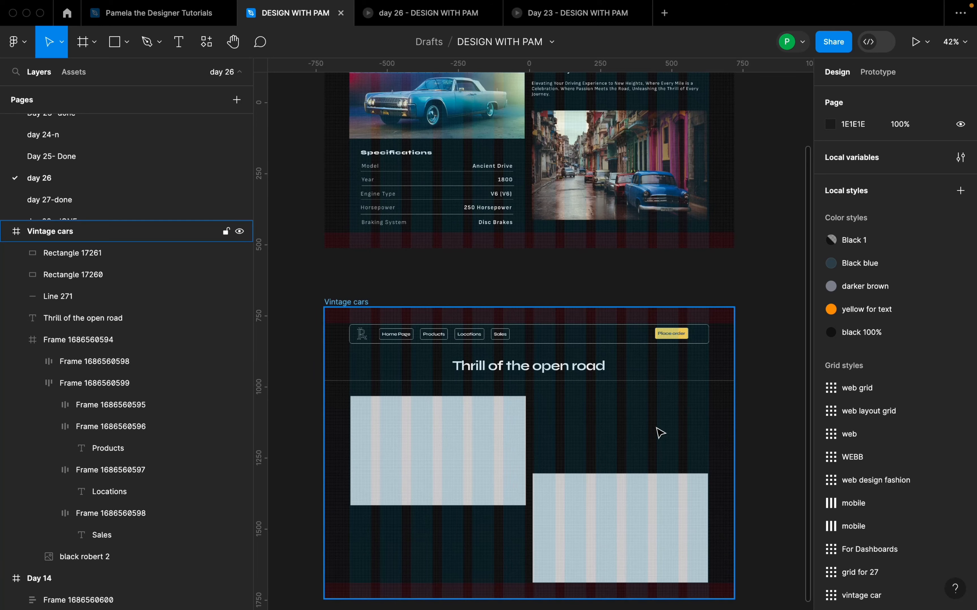
key(t)
click(550, 437)
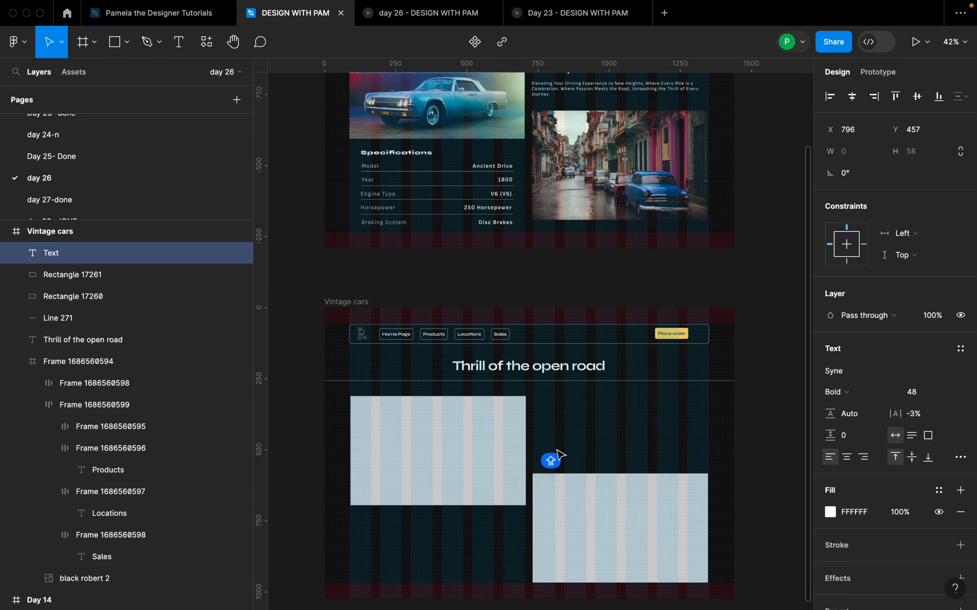
text(V)
scroll(557, 449, down, 1)
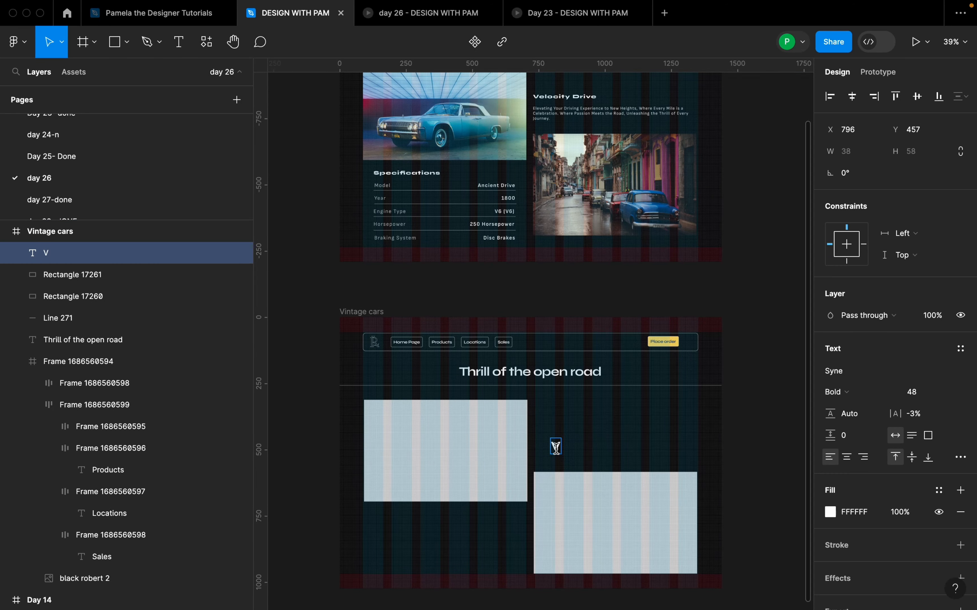
text(elocity dr)
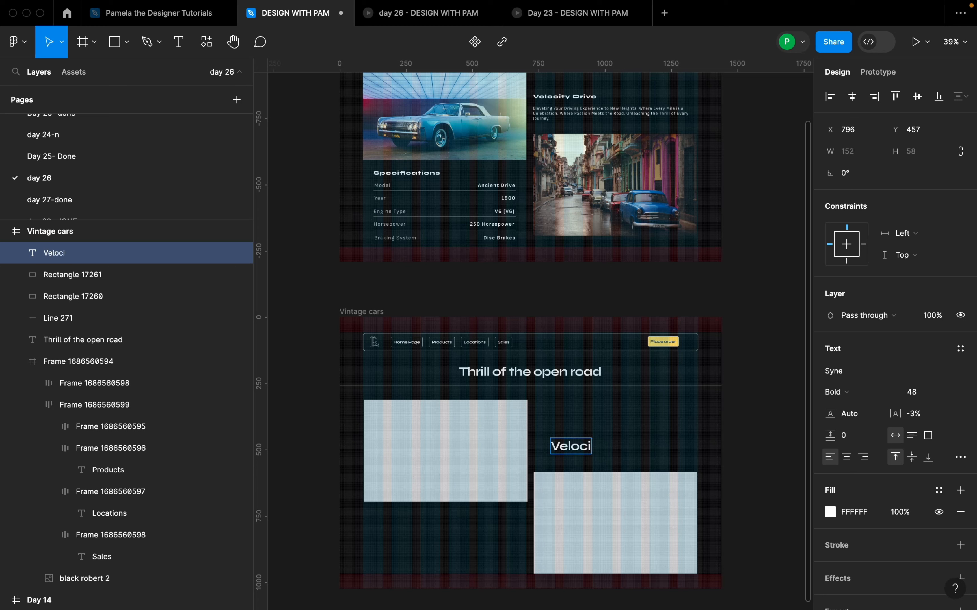
key(BackSpace)
key(BackSpace)
text(Drive)
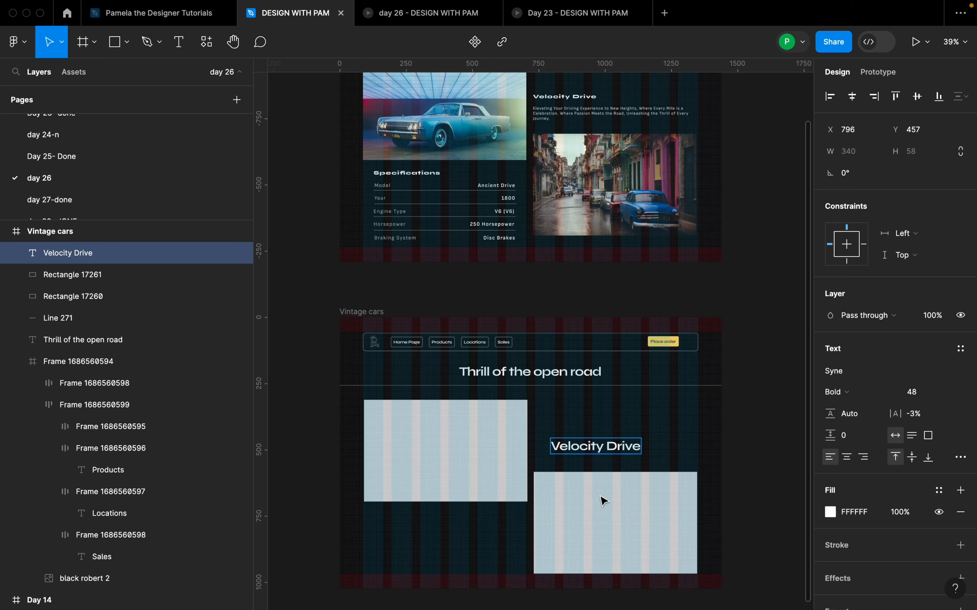
key(Escape)
Step: Move the Velocity Drive text to X 732, Y 410 in line with the lower rectangle's left edge, and set its font size to 20
drag(613, 448, 600, 440)
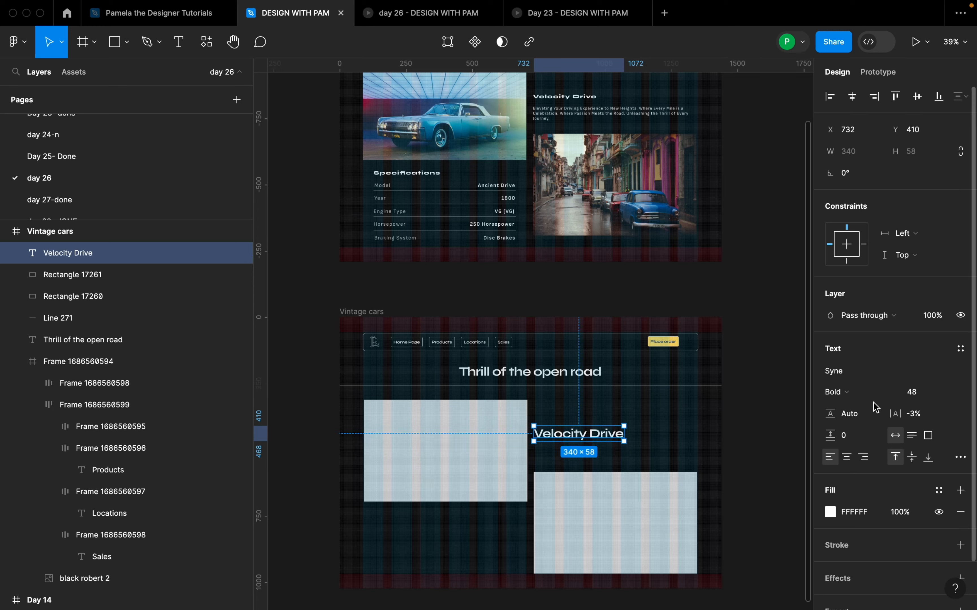
click(920, 393)
text(20)
key(Return)
Step: Set the Velocity Drive text to the ExtraBold weight with a letter spacing of 8%
scroll(564, 438, up, 4)
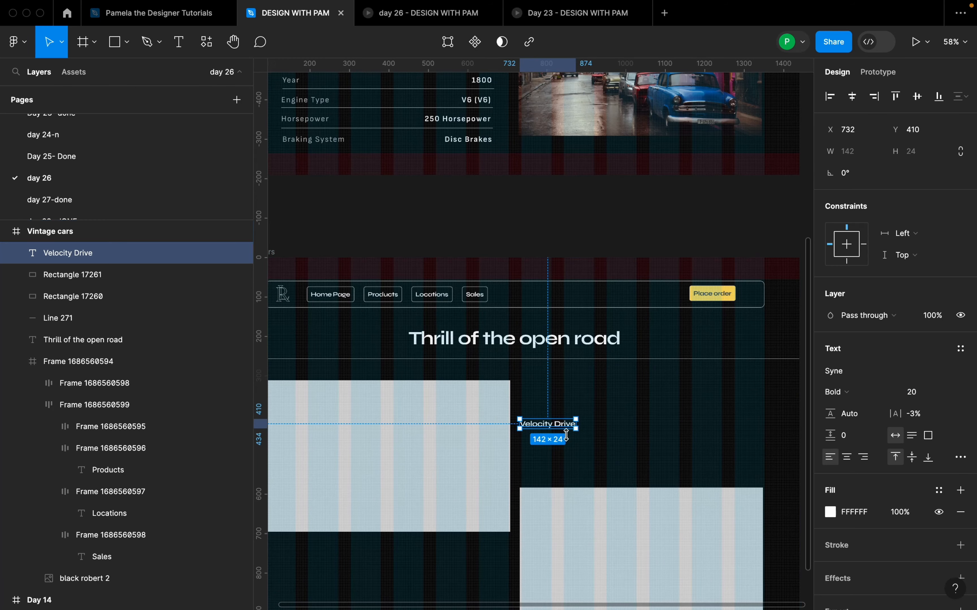
scroll(585, 447, up, 5)
scroll(585, 447, down, 3)
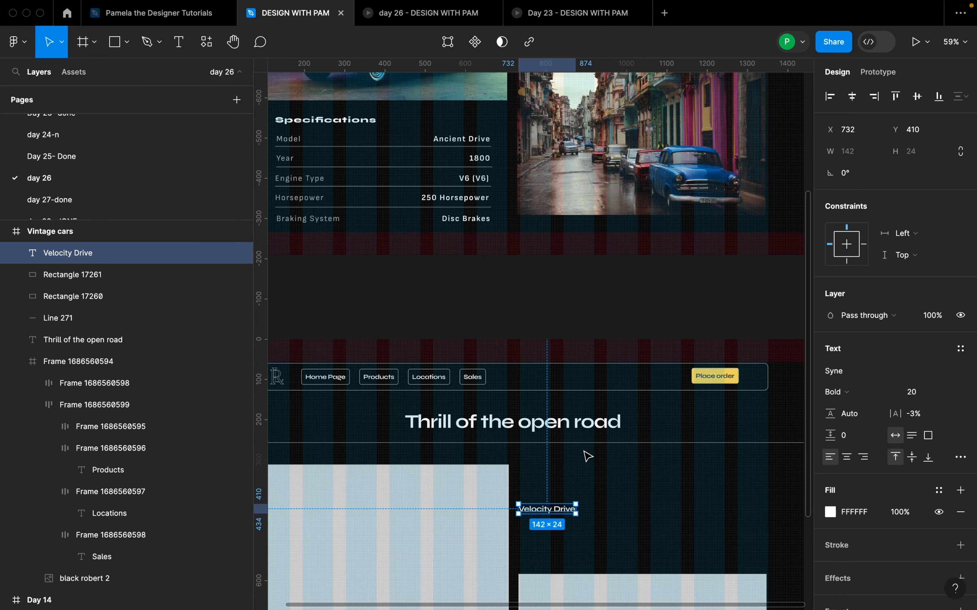
scroll(588, 456, down, 3)
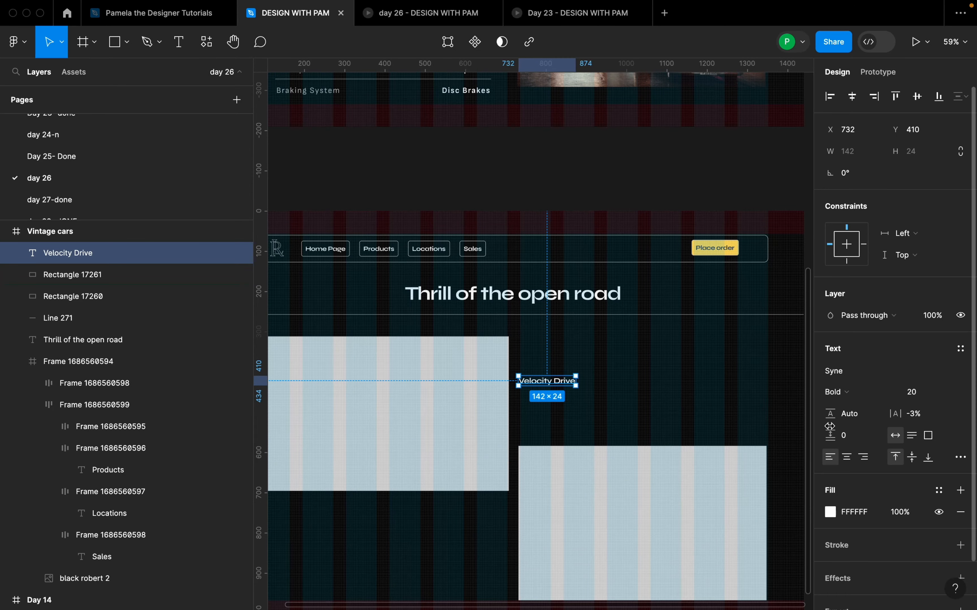
click(865, 391)
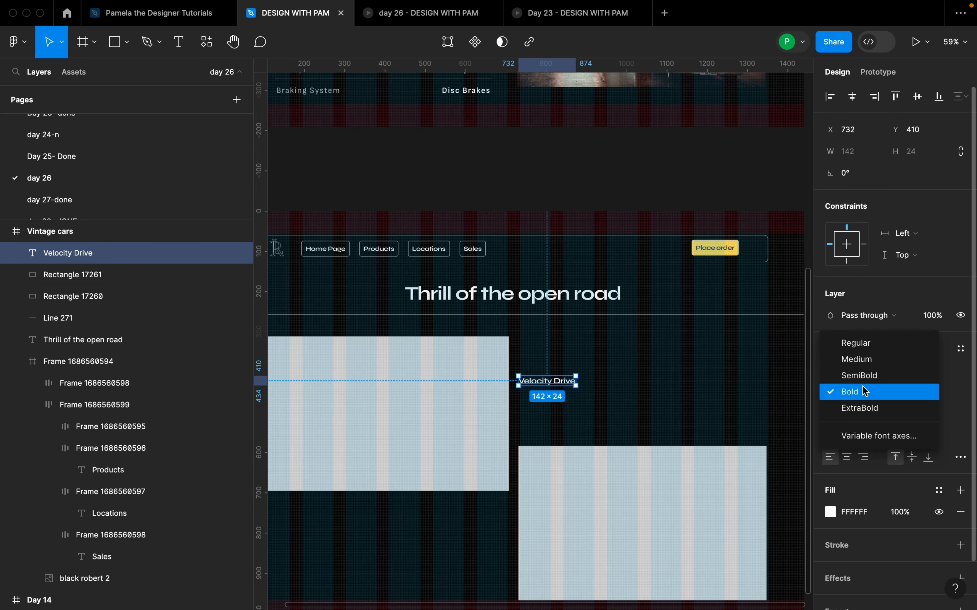
click(874, 408)
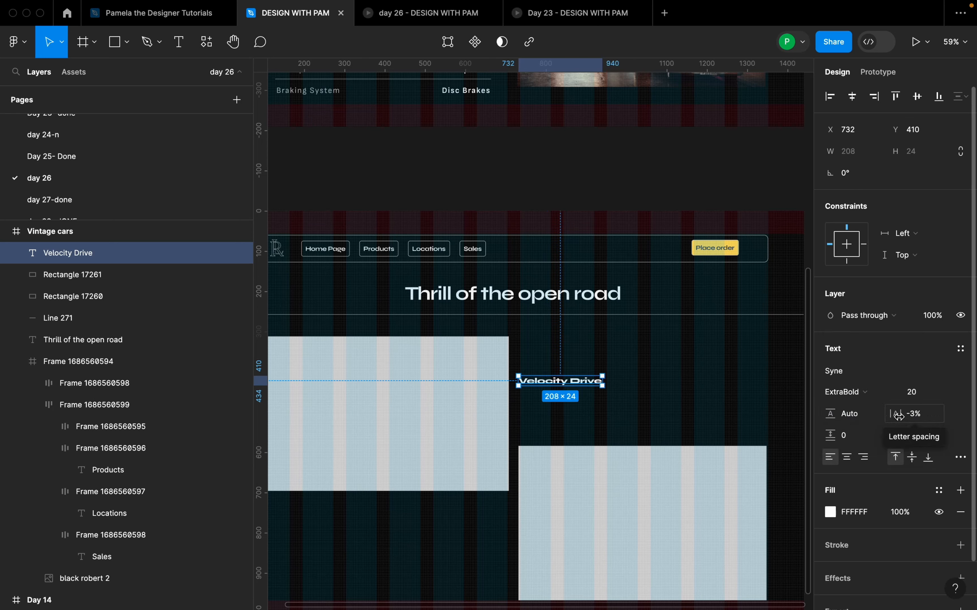
drag(898, 415, 914, 414)
click(577, 410)
scroll(570, 369, up, 5)
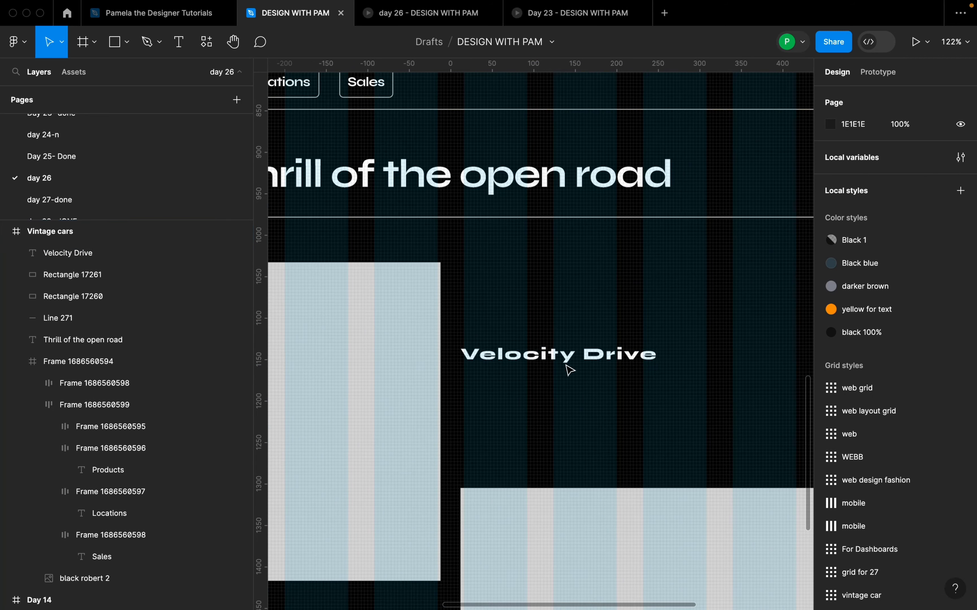
click(569, 368)
Step: Copy the paragraph text below the Velocity Drive heading in the Day 14 frame
scroll(573, 379, down, 10)
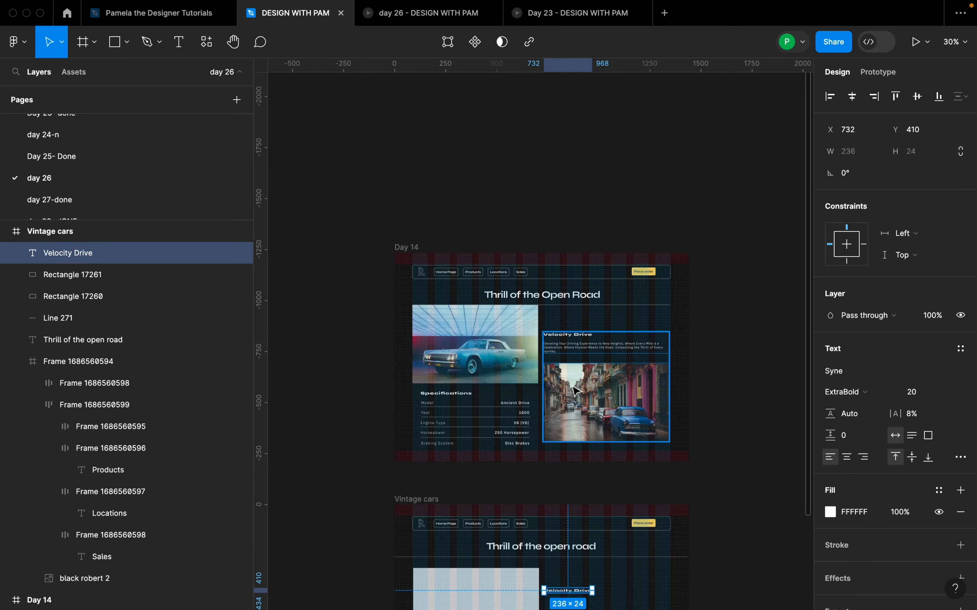
scroll(605, 401, down, 5)
scroll(601, 401, up, 3)
click(599, 403)
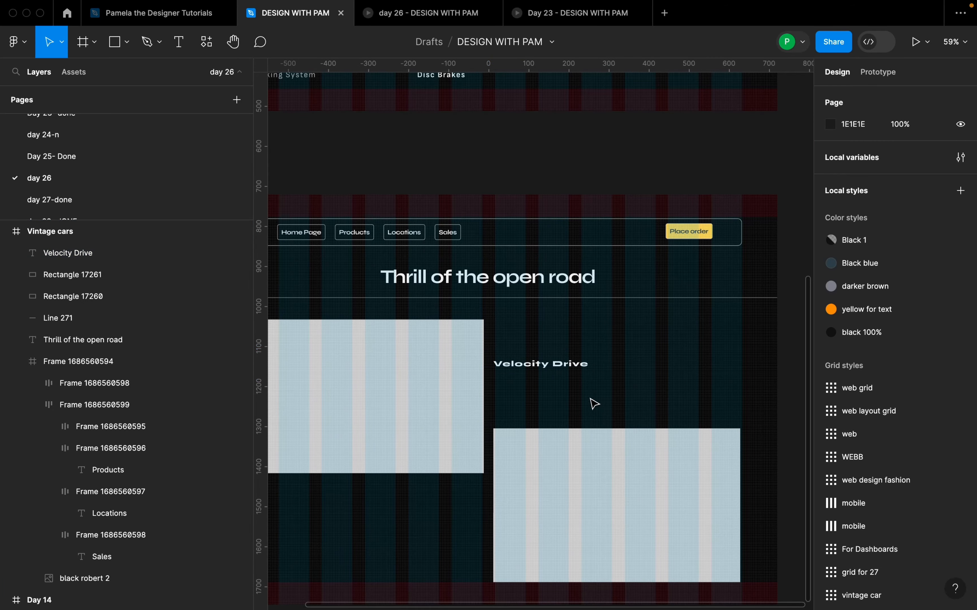
scroll(596, 408, up, 8)
click(586, 260)
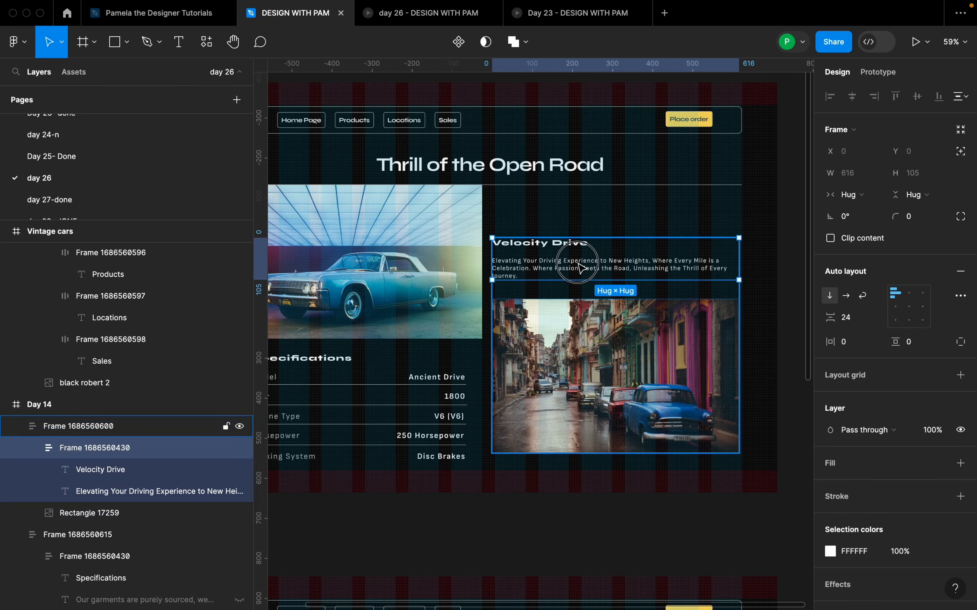
click(577, 262)
Step: Paste the copied paragraph into an auto-height text box 604 wide below the Velocity Drive heading, aligned with its left edge at X 732
scroll(578, 263, down, 5)
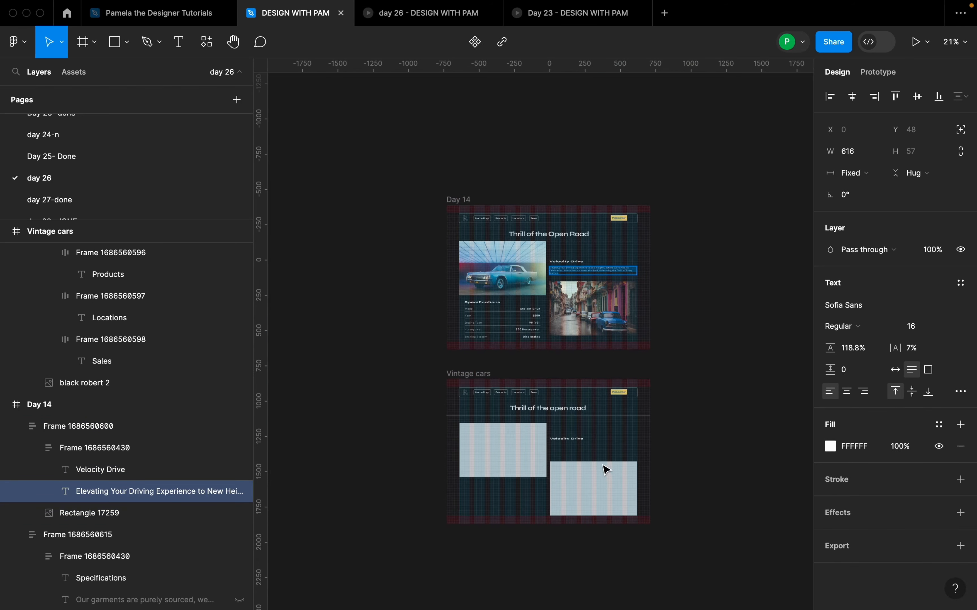
scroll(585, 454, up, 6)
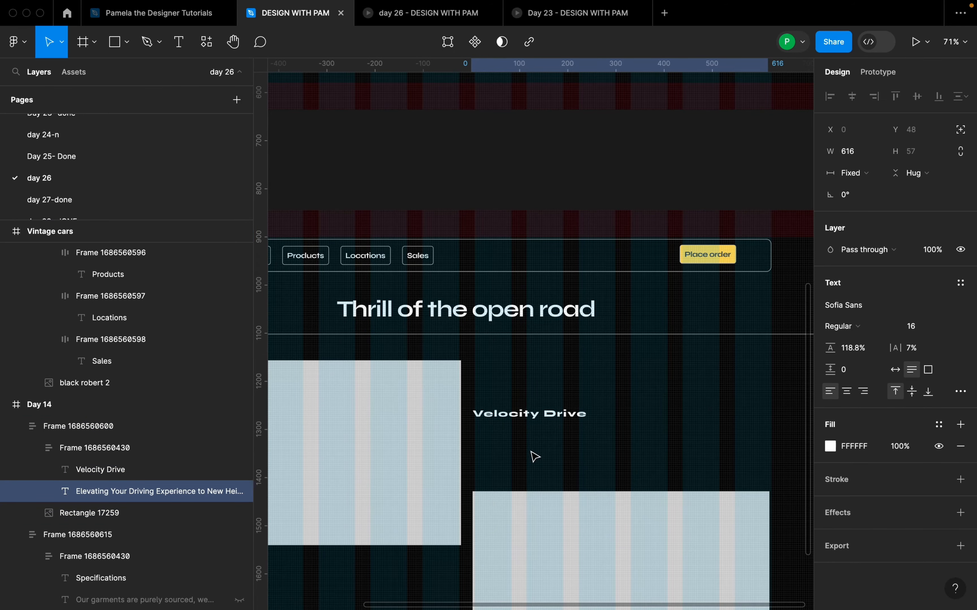
key(t)
drag(480, 432, 769, 465)
text(Elevating Your Driving Experience to New Heights, Where Every Mile is a Celebration. Where Passion Meets the Road, Unleashing the Thrill of Every Journey.)
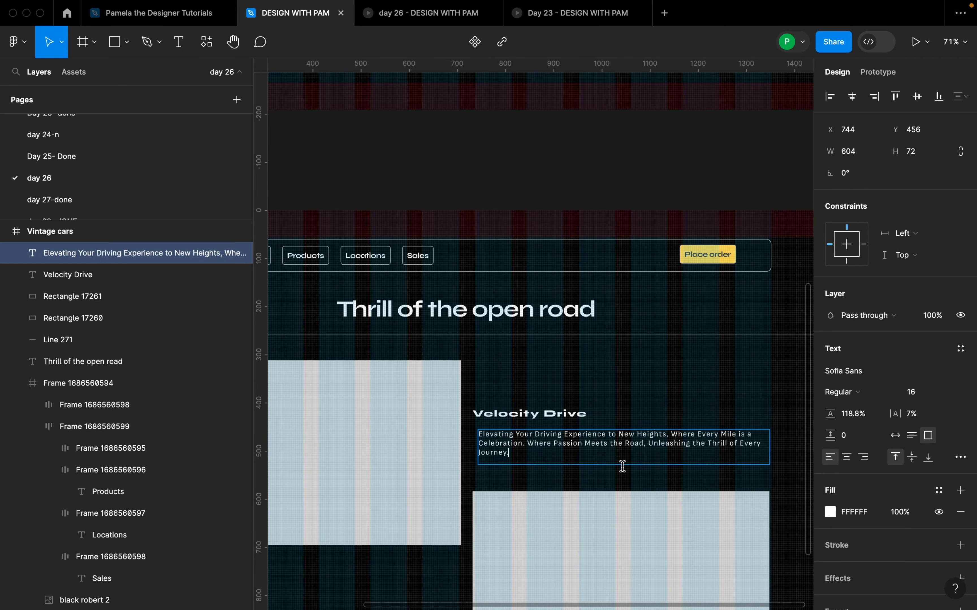
key(Escape)
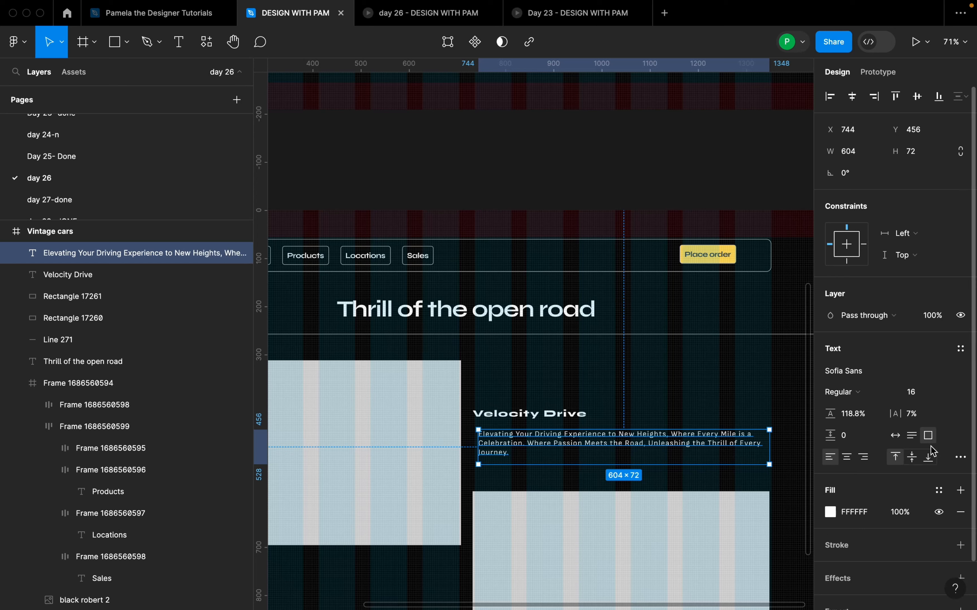
click(913, 436)
drag(588, 449, 587, 451)
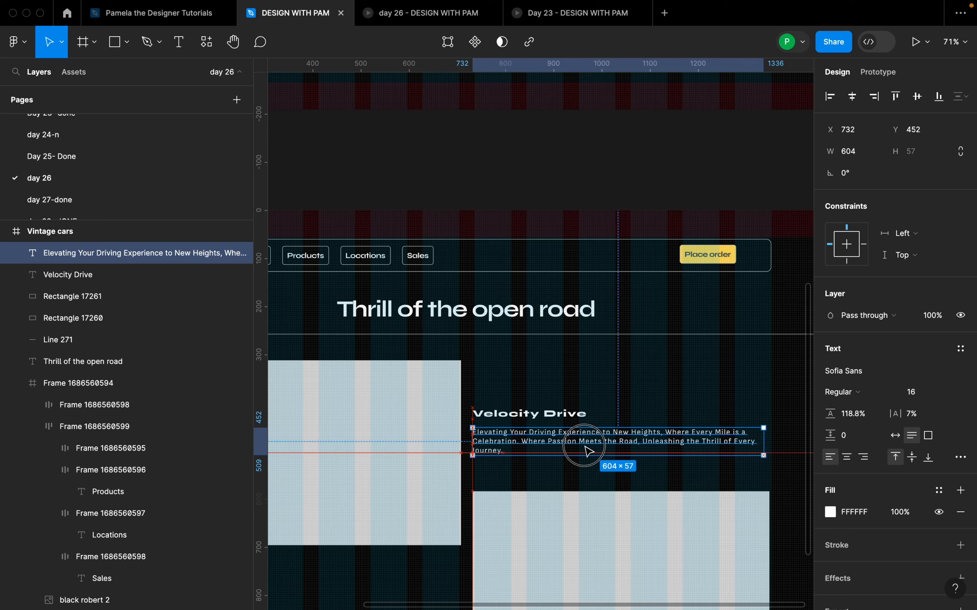
Step: Wrap the Velocity Drive heading and its paragraph in a vertical auto layout with 24 spacing between them
shift+click(560, 419)
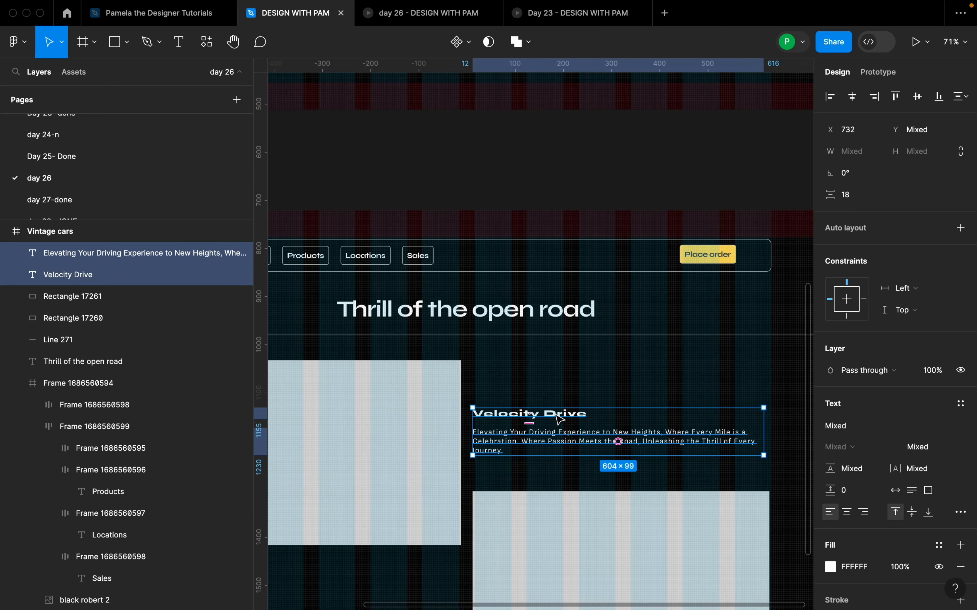
key(shift+a)
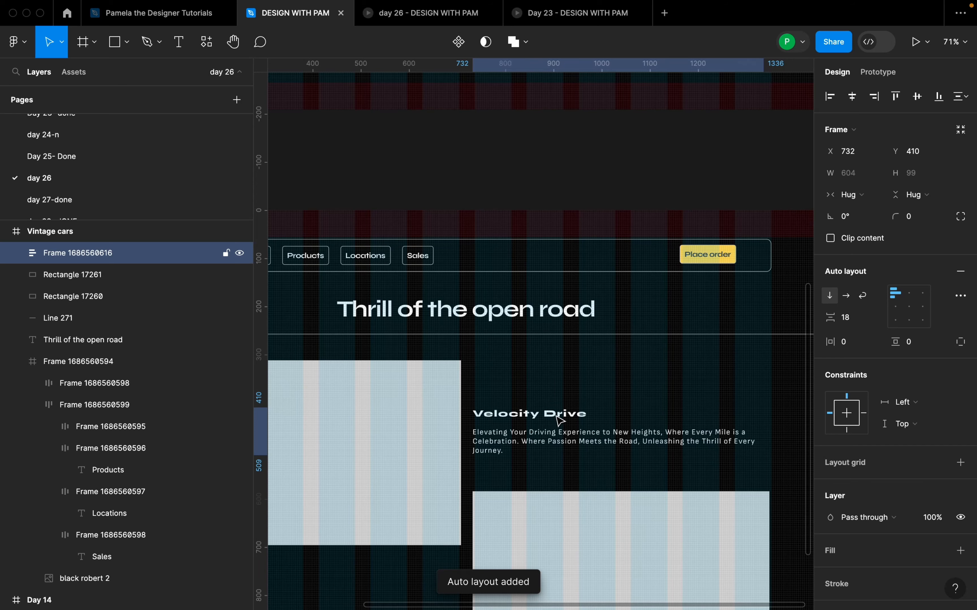
click(856, 319)
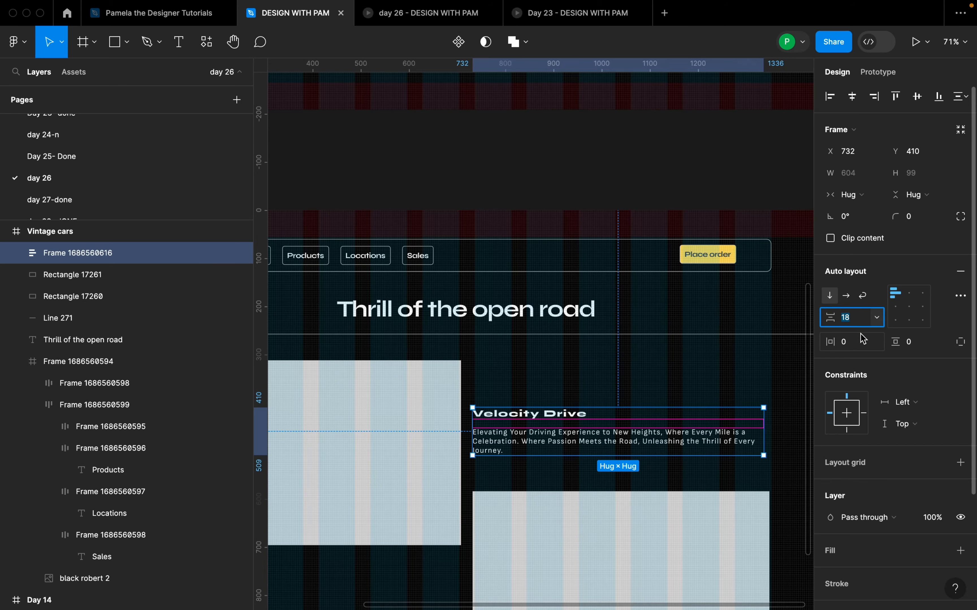
text(24)
key(Return)
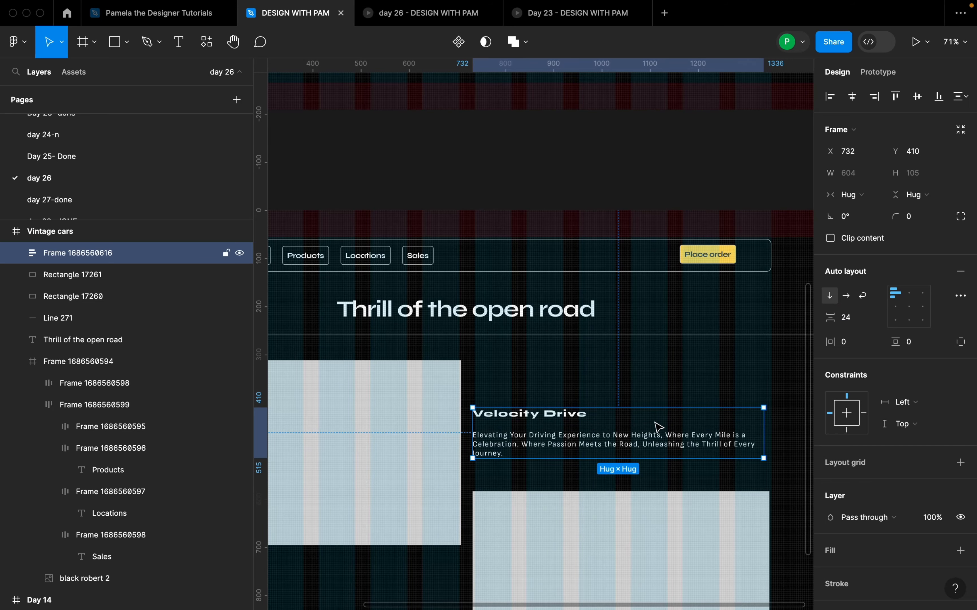
Step: Set the vertical spacing between the Velocity Drive text block and the rectangle below it to 48
scroll(659, 427, down, 5)
scroll(601, 495, up, 4)
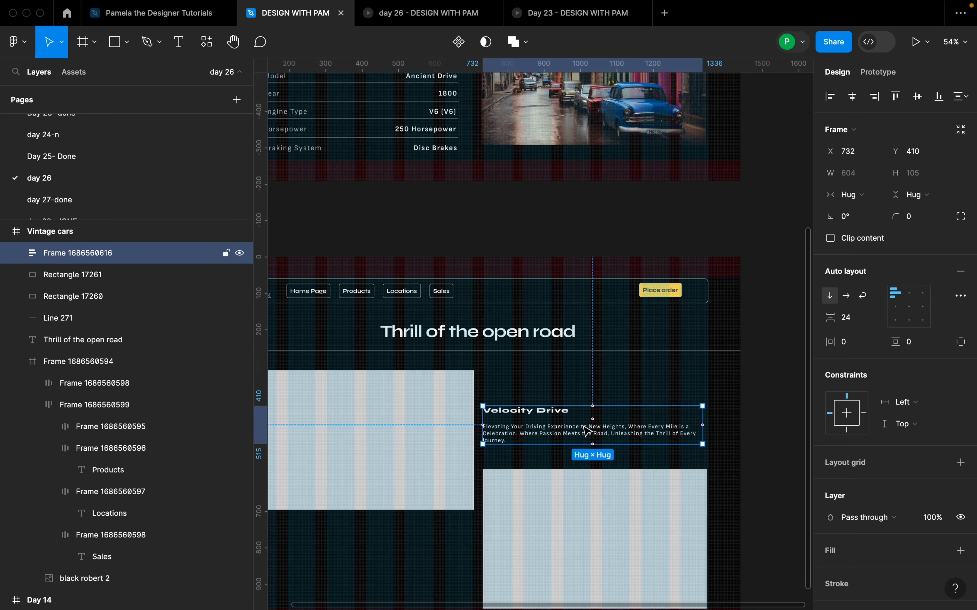
shift+click(580, 506)
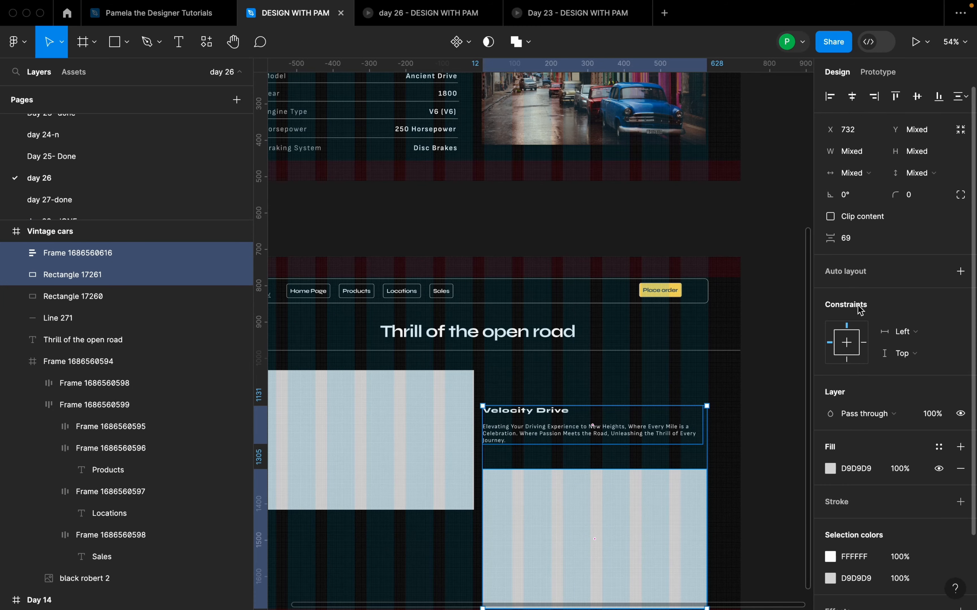
click(862, 242)
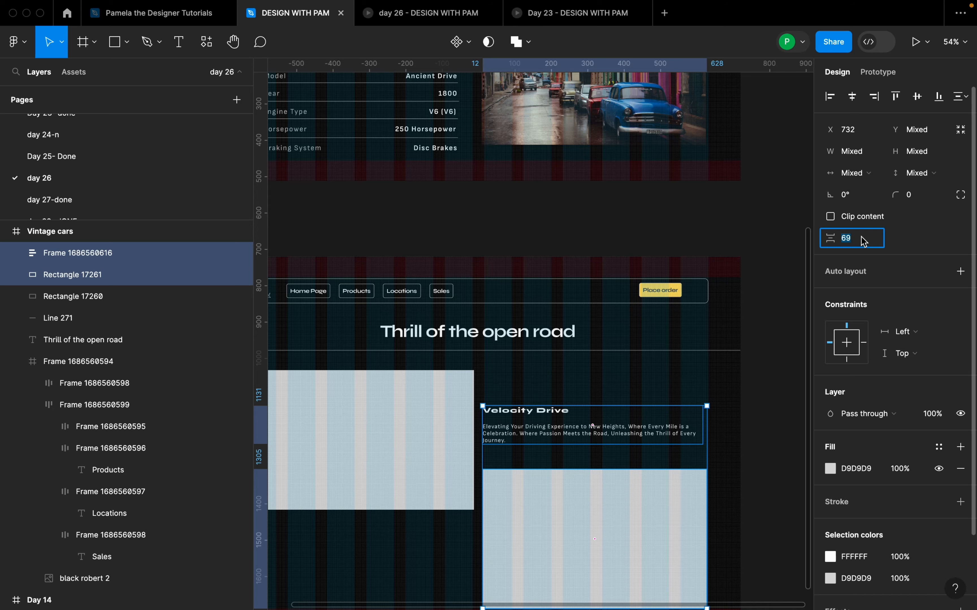
text(48)
key(Return)
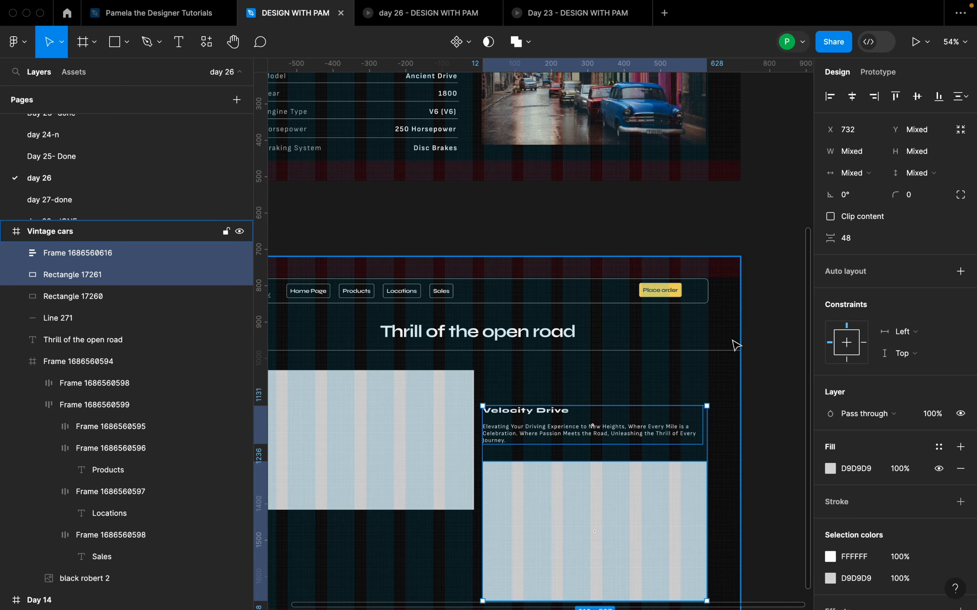
scroll(722, 387, down, 3)
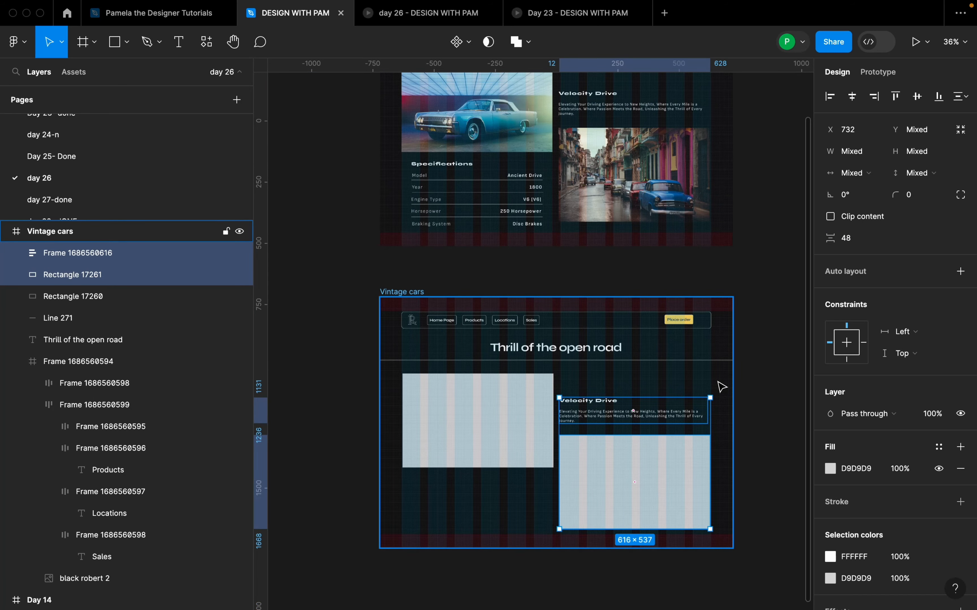
scroll(739, 406, up, 2)
click(738, 408)
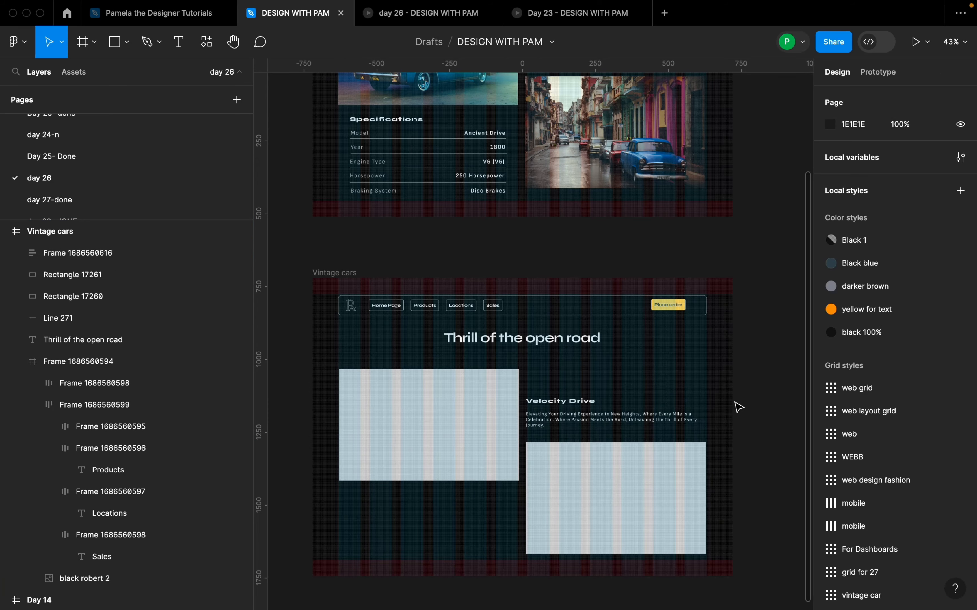
Step: Open the Pexels plugin for the empty image placeholder on the left of the Vintage cars frame
click(676, 469)
click(762, 420)
scroll(737, 422, down, 2)
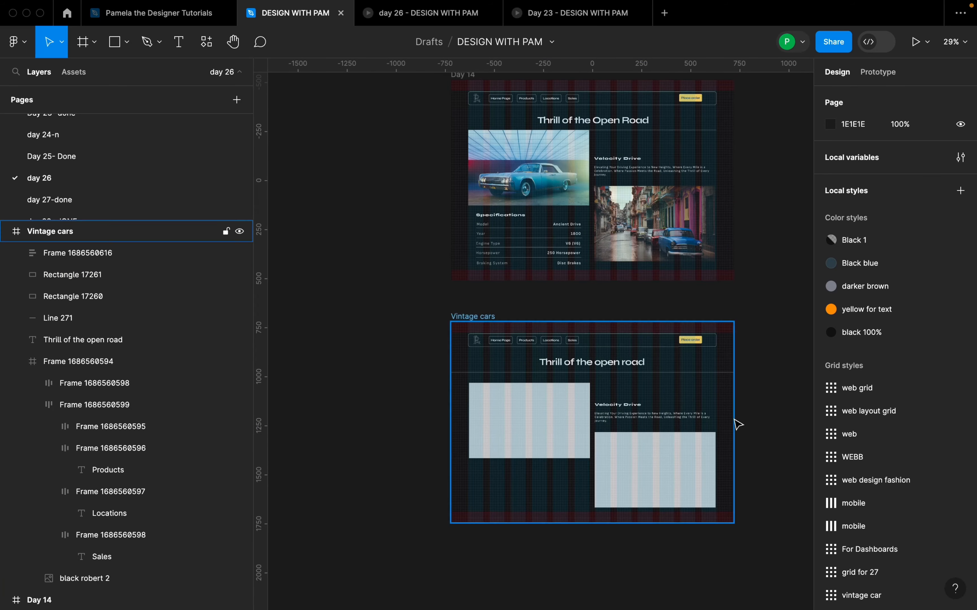
click(528, 414)
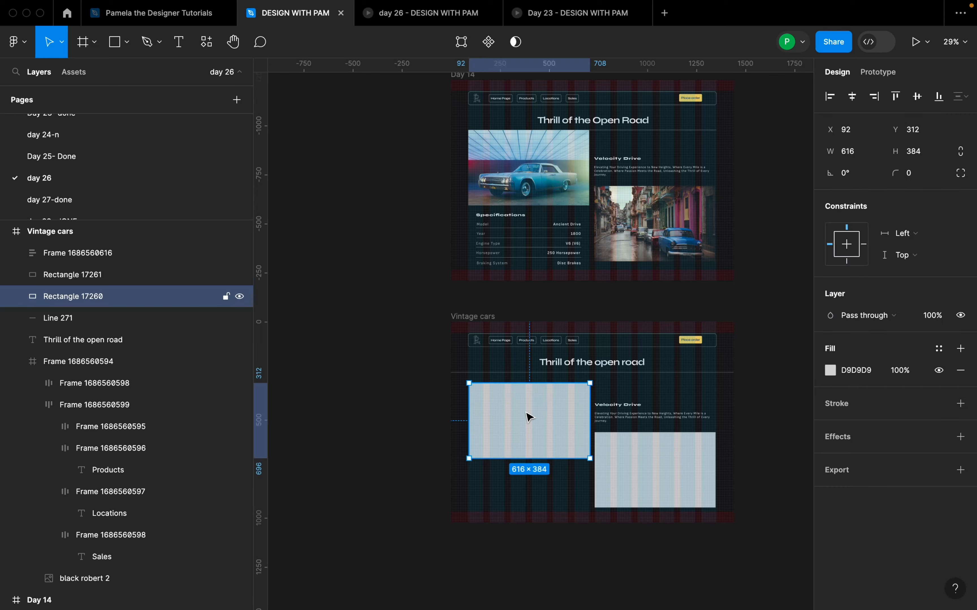
right_click(529, 417)
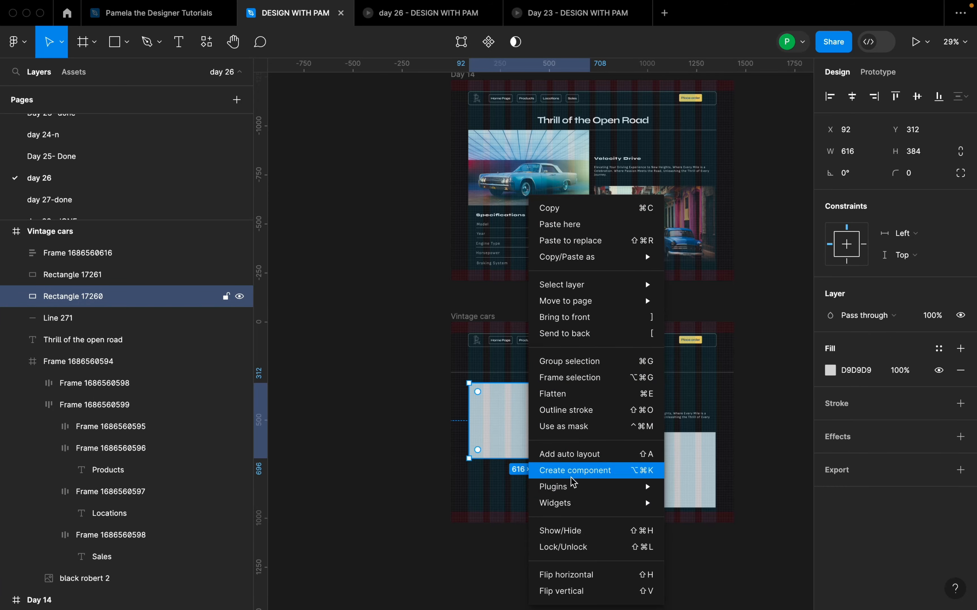
mouse_move(577, 489)
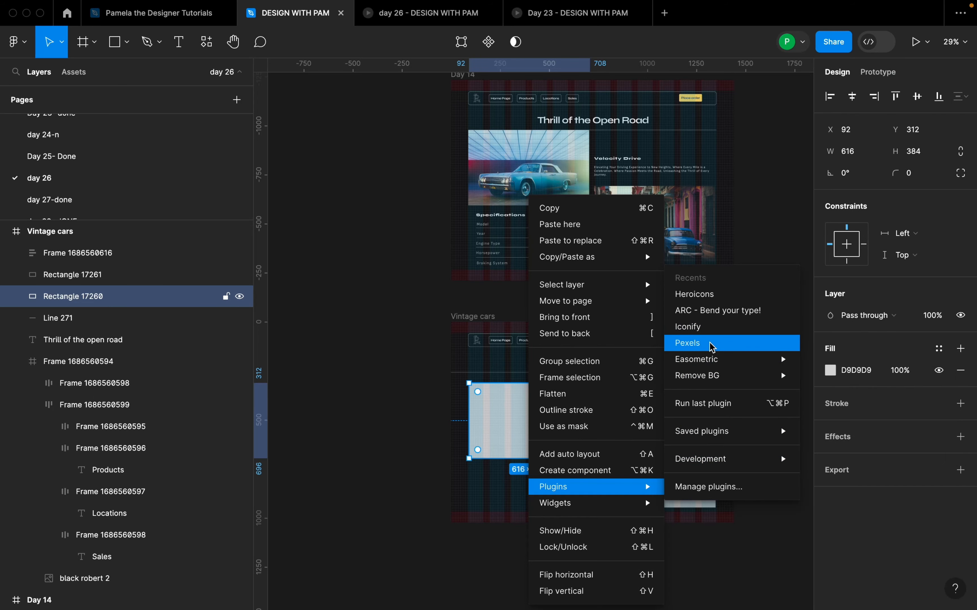
click(712, 346)
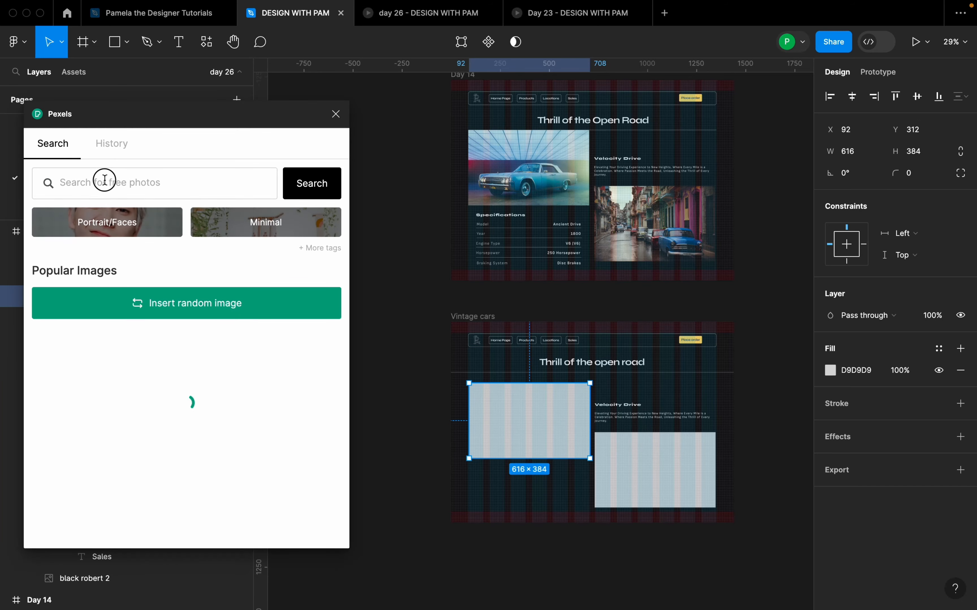
Step: Search Pexels for "vintage cars" and fill the selected placeholder with the photo of the teal car among palm trees
click(103, 180)
text(vintage )
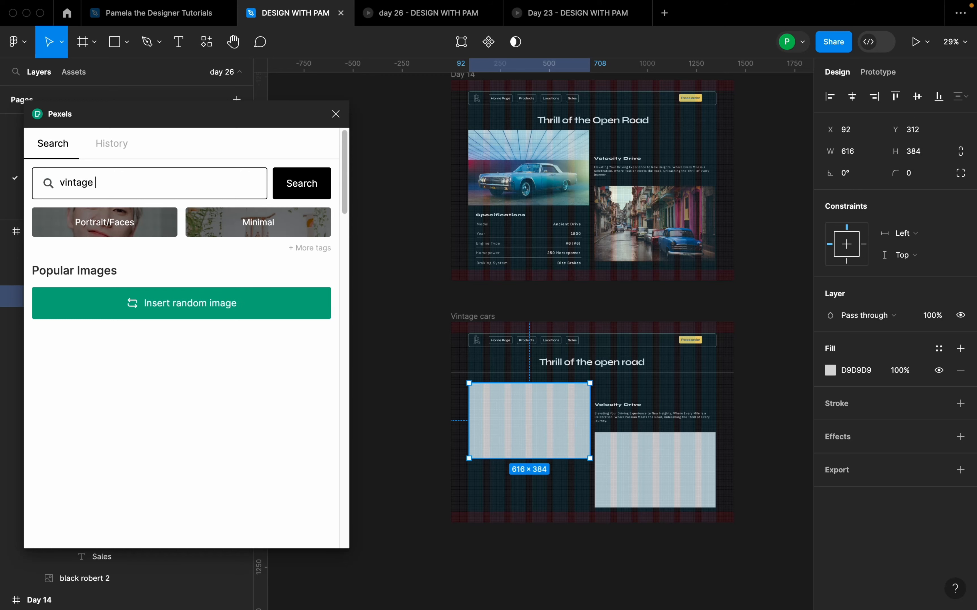
text(cars)
key(Return)
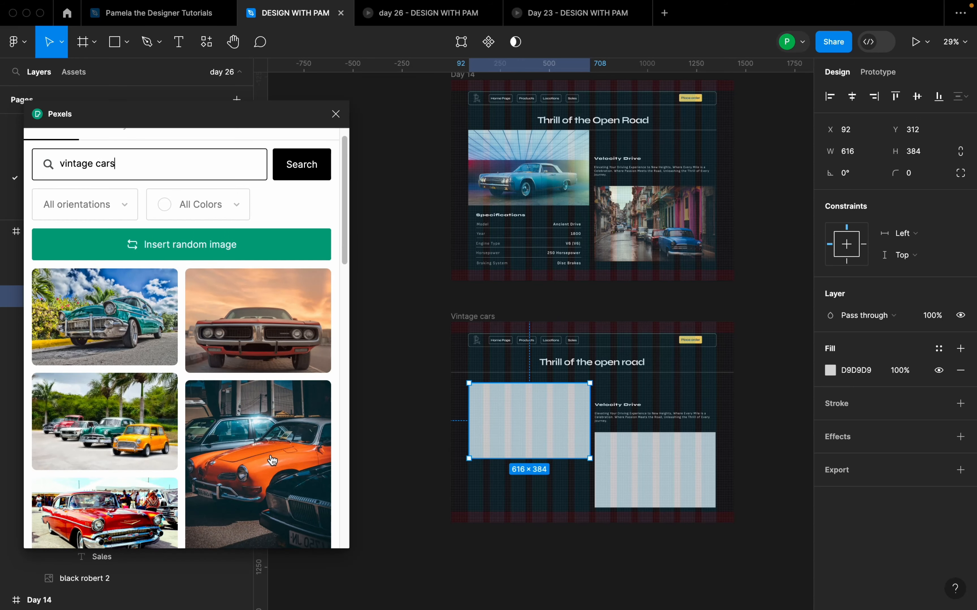
scroll(273, 459, down, 2)
click(96, 286)
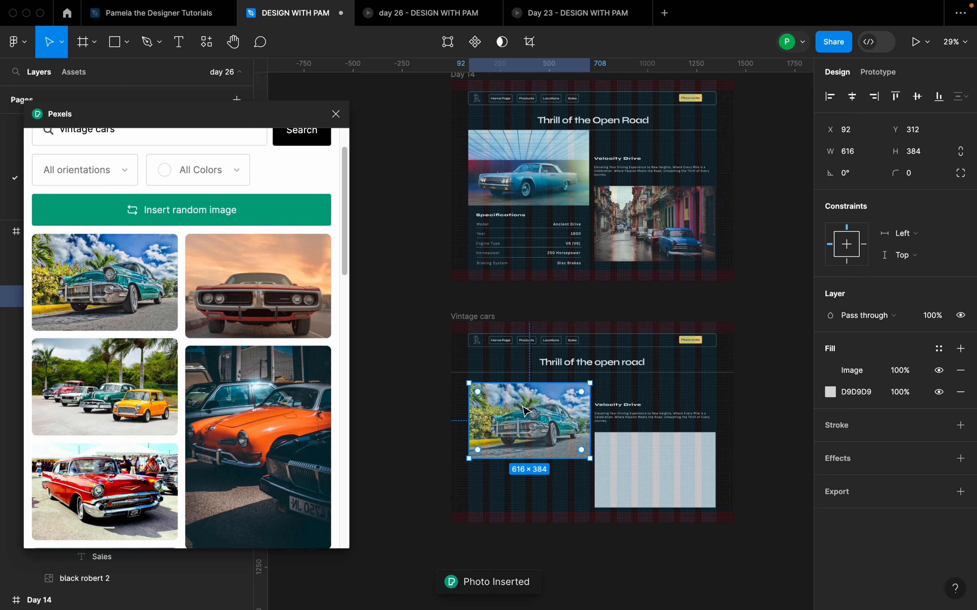
Step: Fill the placeholder below the Velocity Drive text with the red classic car photo from the Pexels results
click(670, 468)
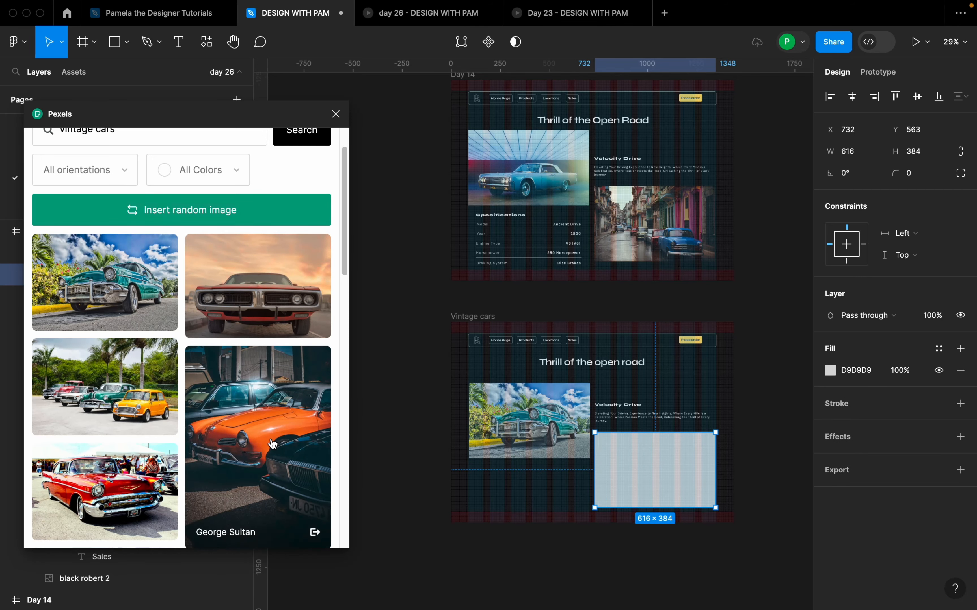
scroll(258, 404, down, 3)
click(134, 378)
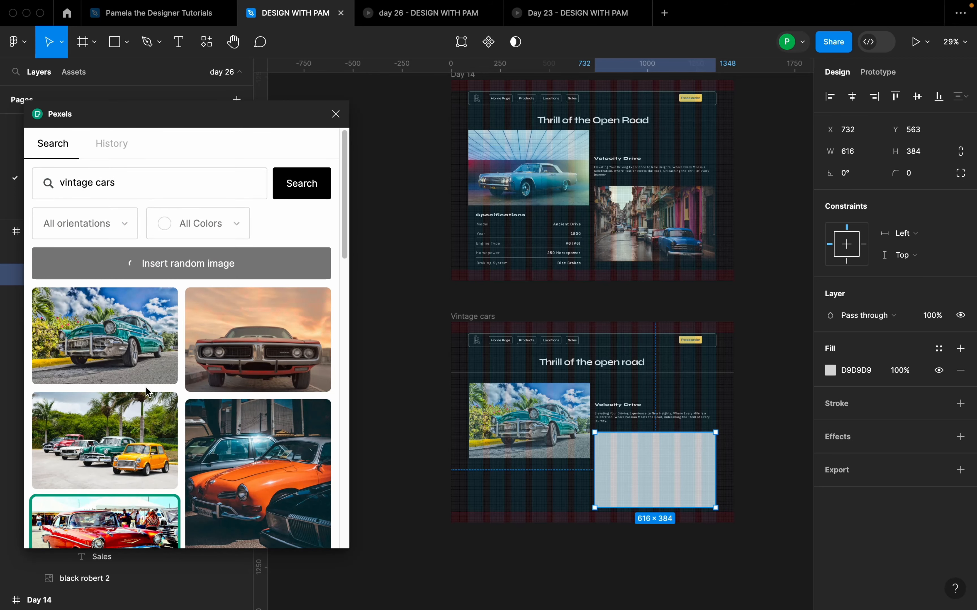
scroll(549, 507, up, 3)
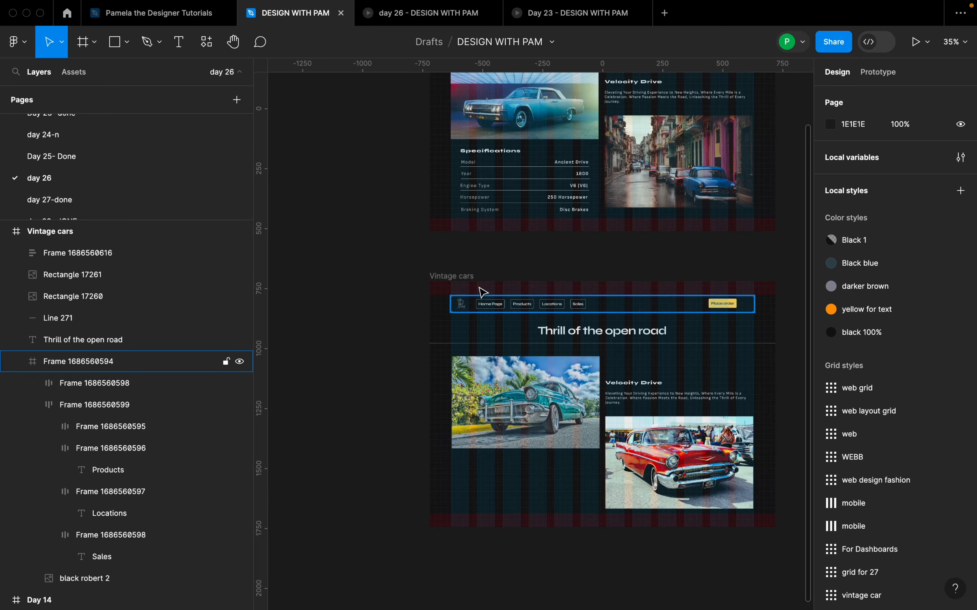
Step: Hide the layout grids to review the Vintage cars frame beside the Day 14 design, and show them again
click(462, 271)
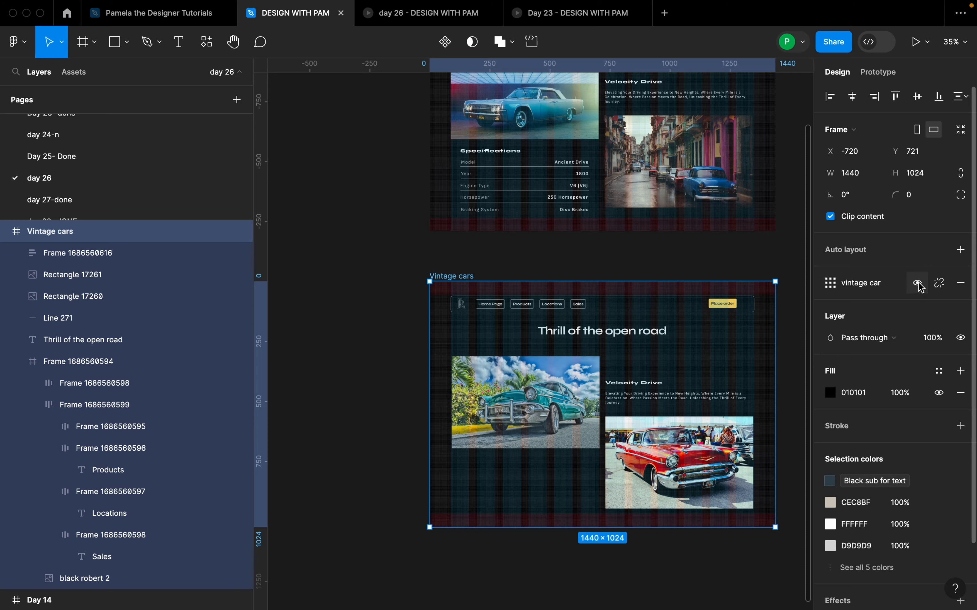
key(shift+g)
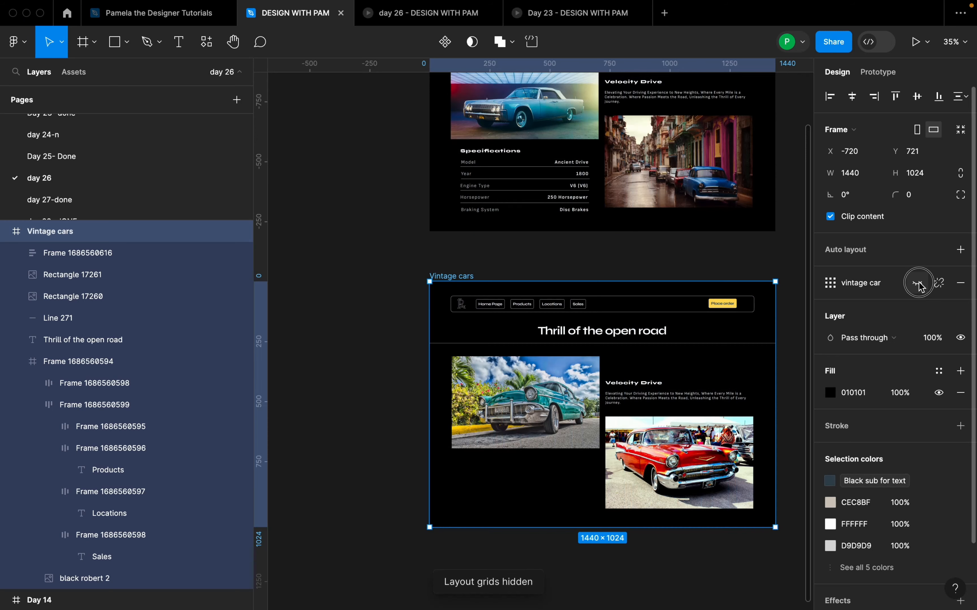
scroll(793, 377, up, 2)
scroll(793, 378, up, 2)
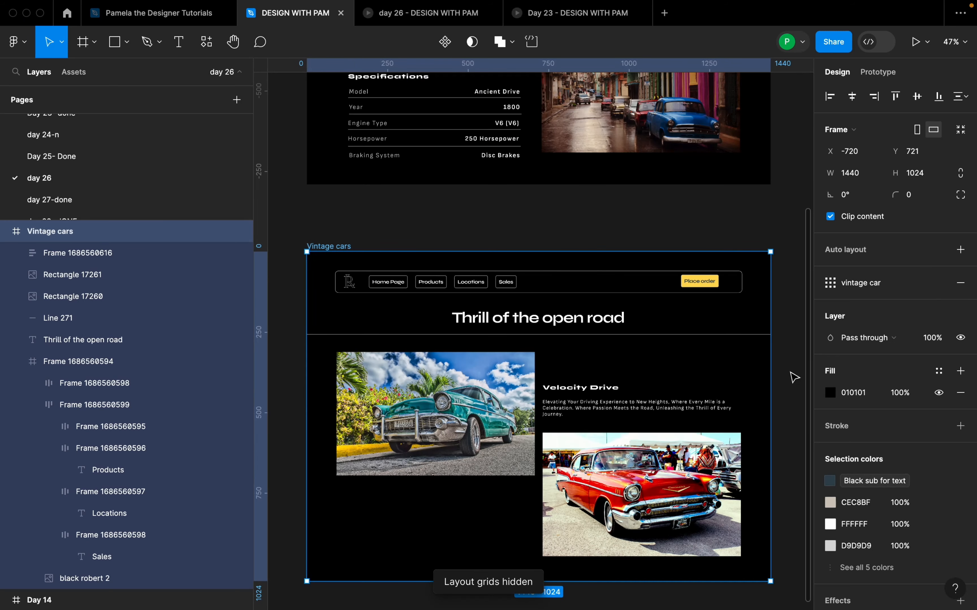
scroll(794, 377, up, 5)
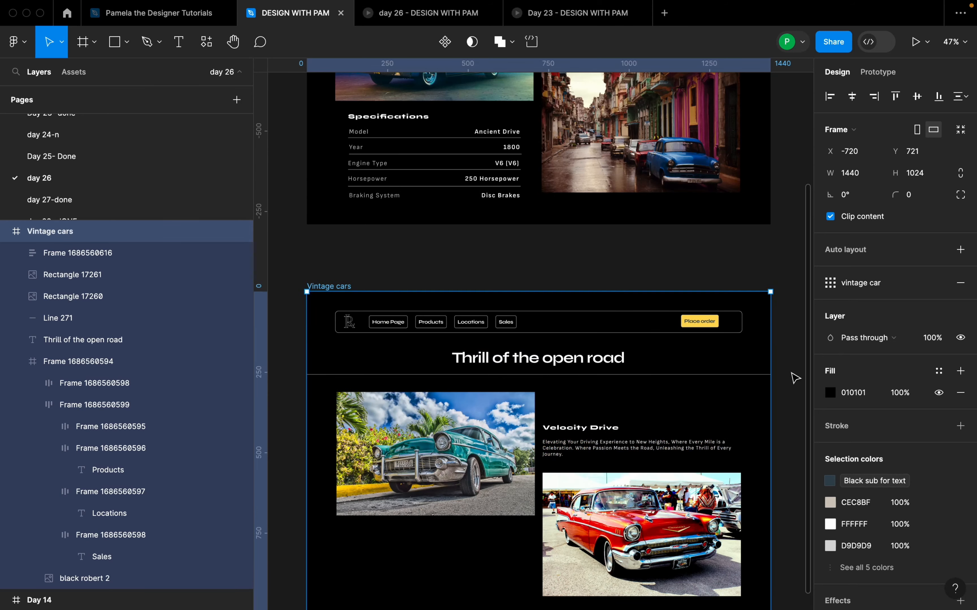
scroll(795, 380, down, 3)
scroll(797, 382, down, 5)
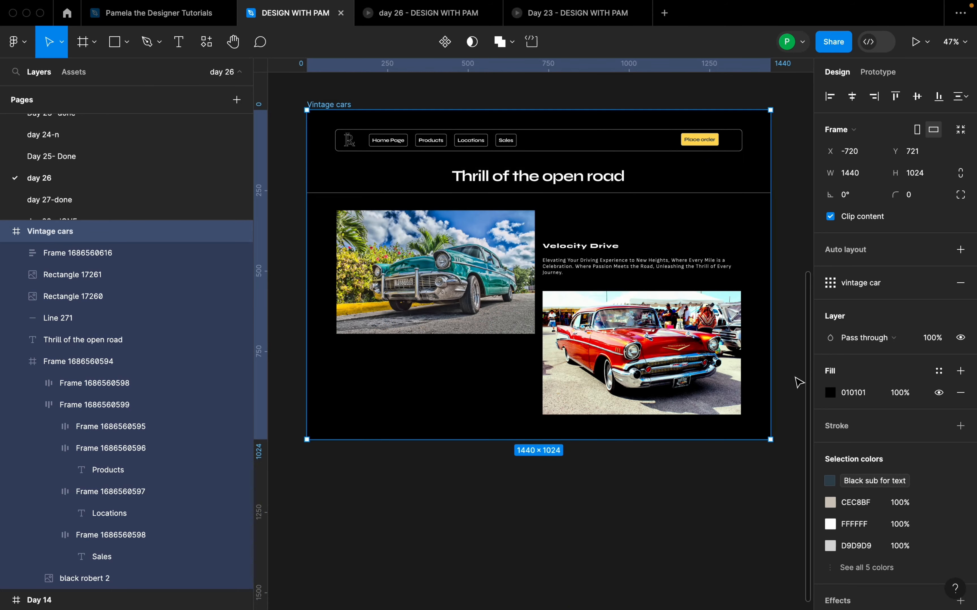
scroll(797, 381, up, 3)
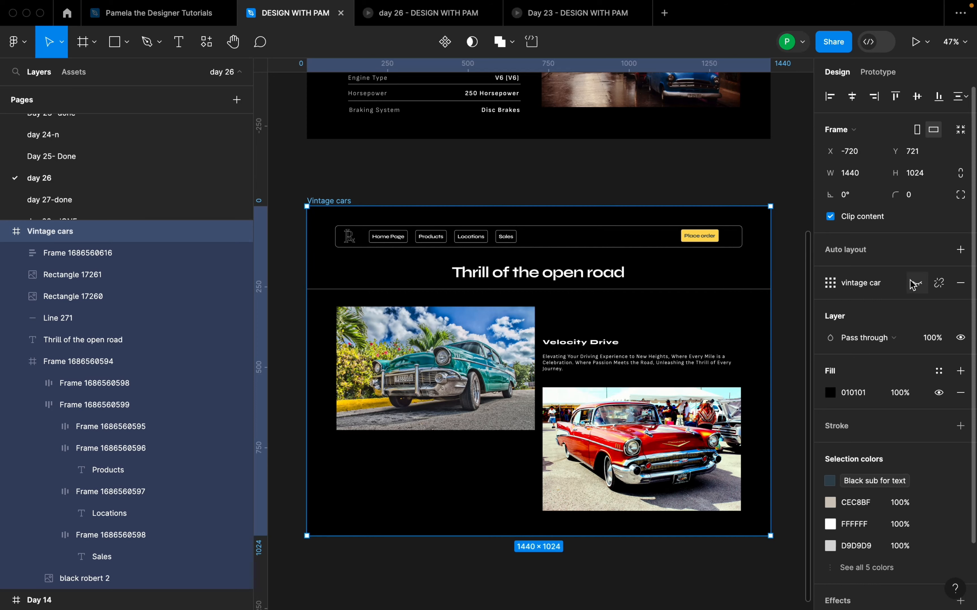
key(shift+g)
Step: Move the teal car image up against the divider line at X 88, Y 258, aligned with the first grid column
scroll(416, 314, up, 2)
click(440, 334)
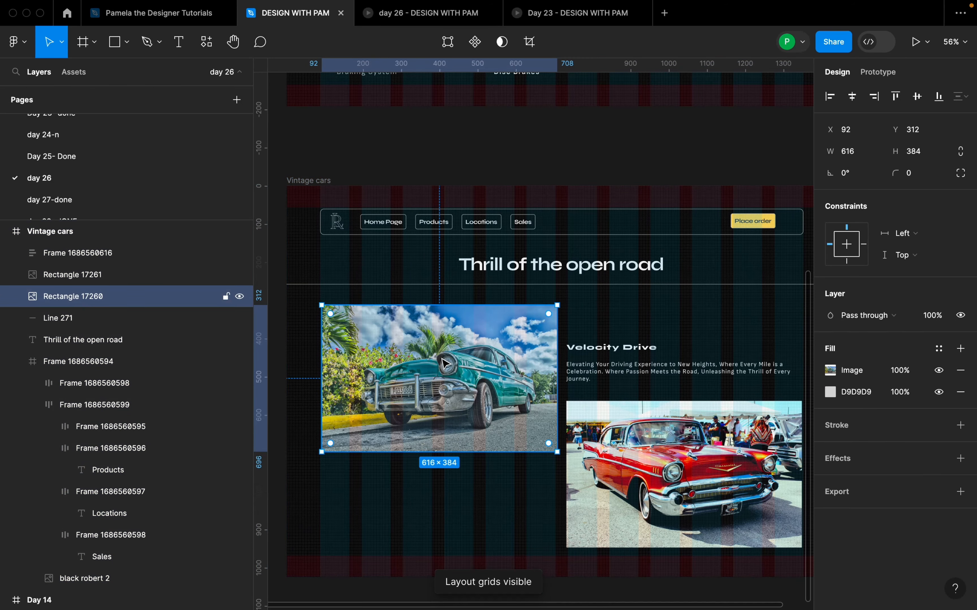
drag(441, 359, 442, 340)
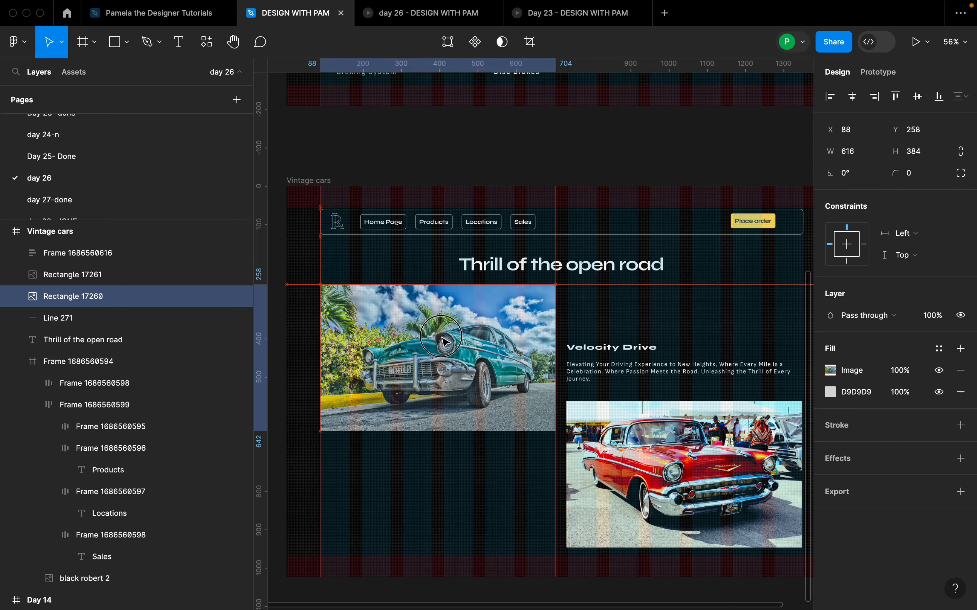
click(627, 312)
Step: Try to pull the divider line's left end in to the left edge of the teal car image
scroll(619, 353, down, 5)
scroll(476, 364, up, 4)
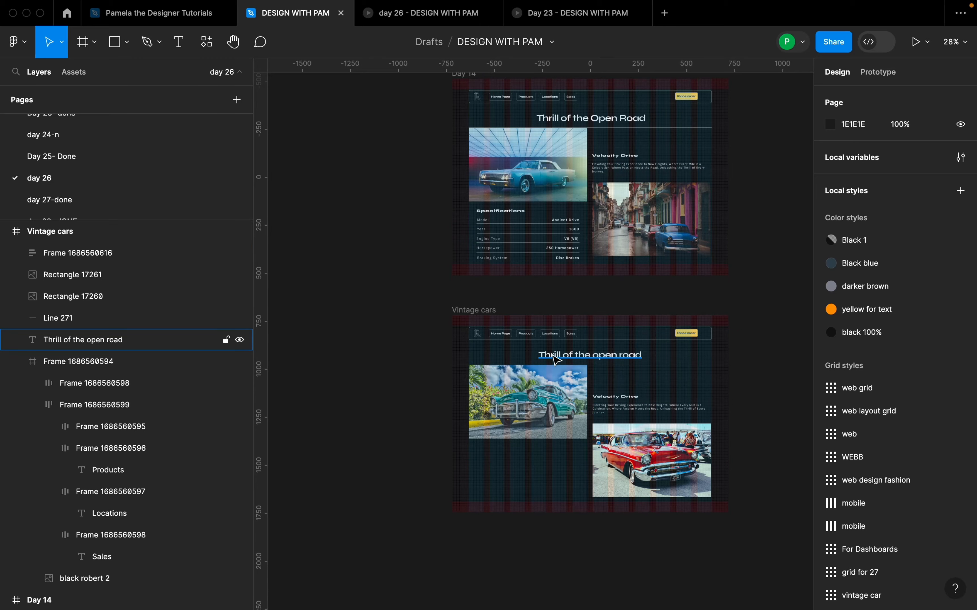
click(476, 369)
scroll(476, 368, up, 8)
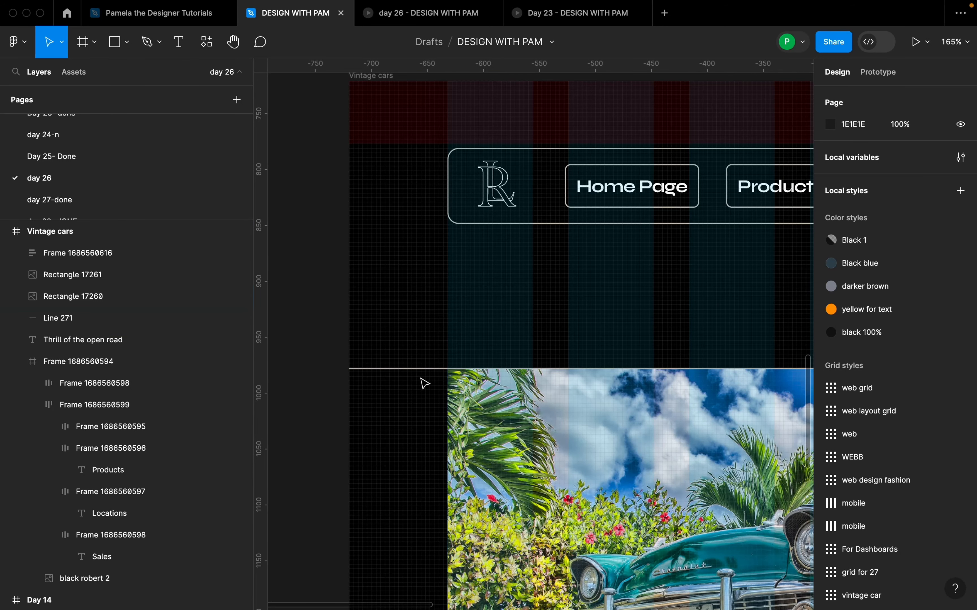
click(419, 370)
drag(347, 373, 447, 380)
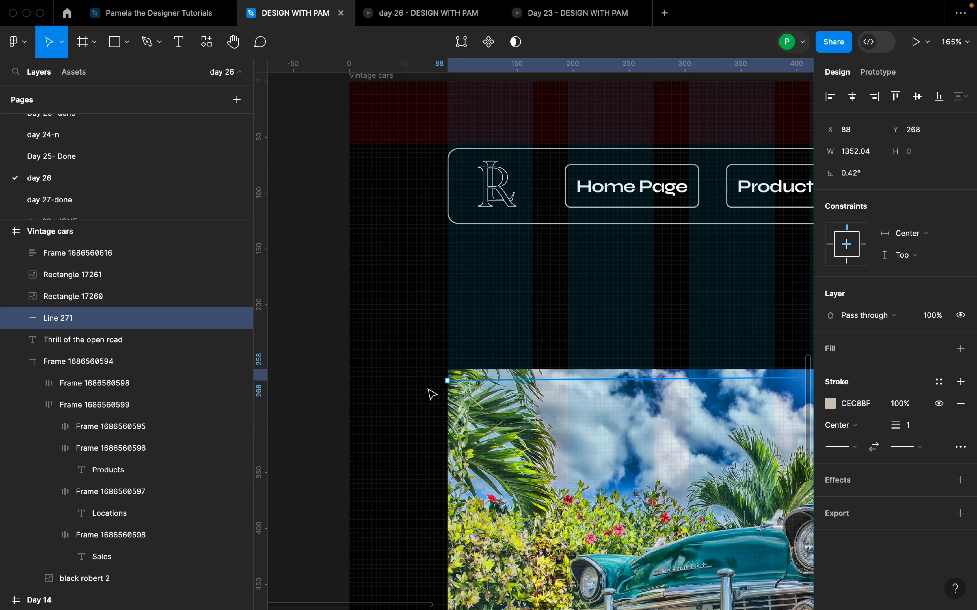
click(429, 390)
key(super+z)
key(super+z)
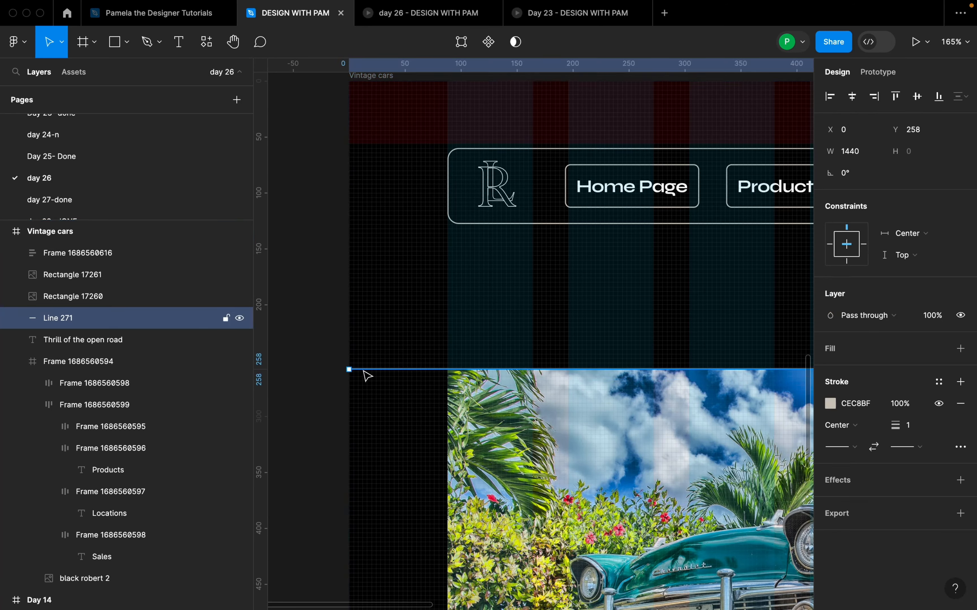
Step: Shorten the divider line horizontally so it starts at the left edge of the teal car image
drag(349, 370, 448, 370)
click(377, 371)
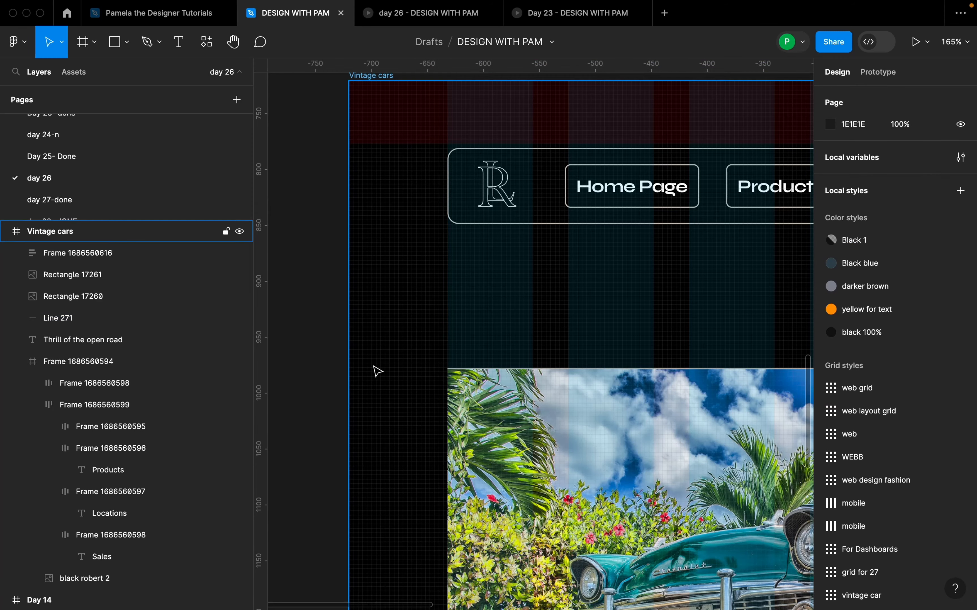
scroll(377, 371, down, 10)
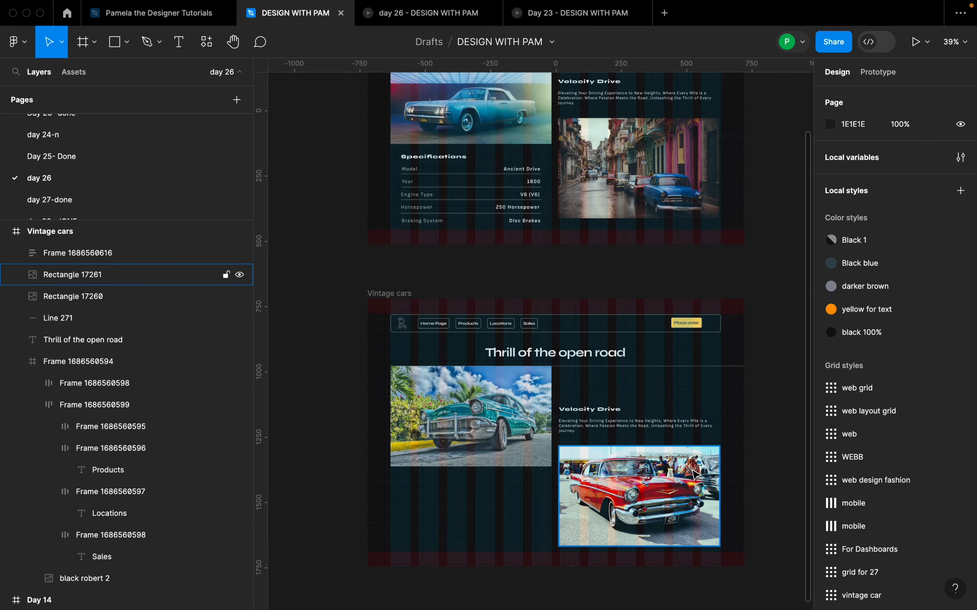
Step: Wrap the Velocity Drive text block and the red car image below it in one vertical auto layout
scroll(723, 470, up, 3)
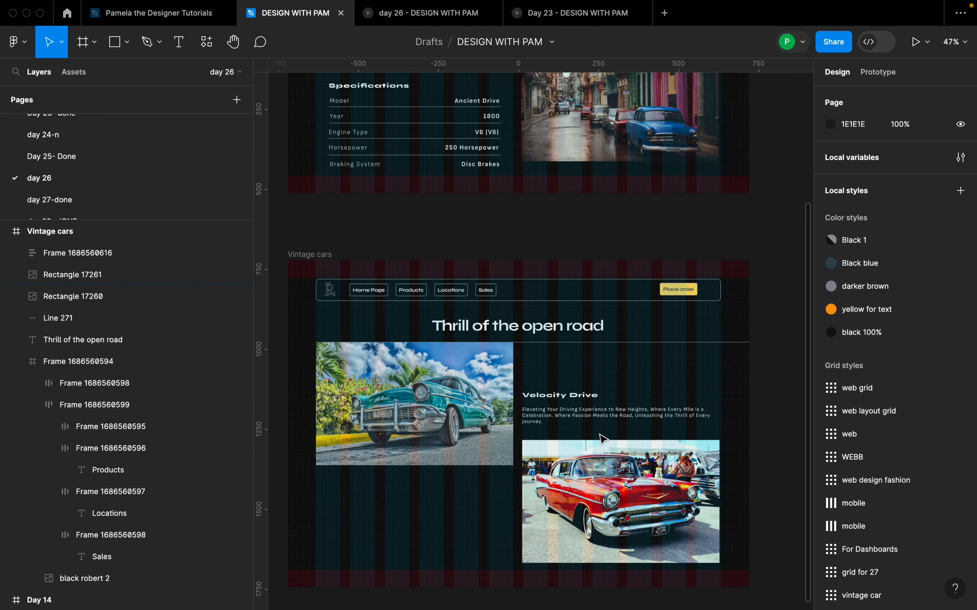
click(605, 413)
shift+click(621, 464)
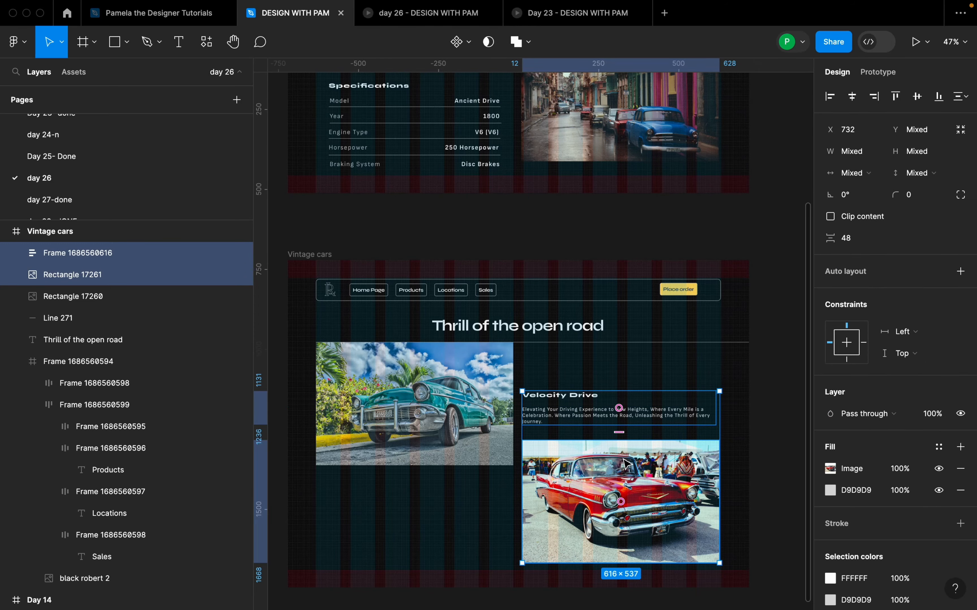
scroll(624, 465, up, 2)
shift+click(625, 462)
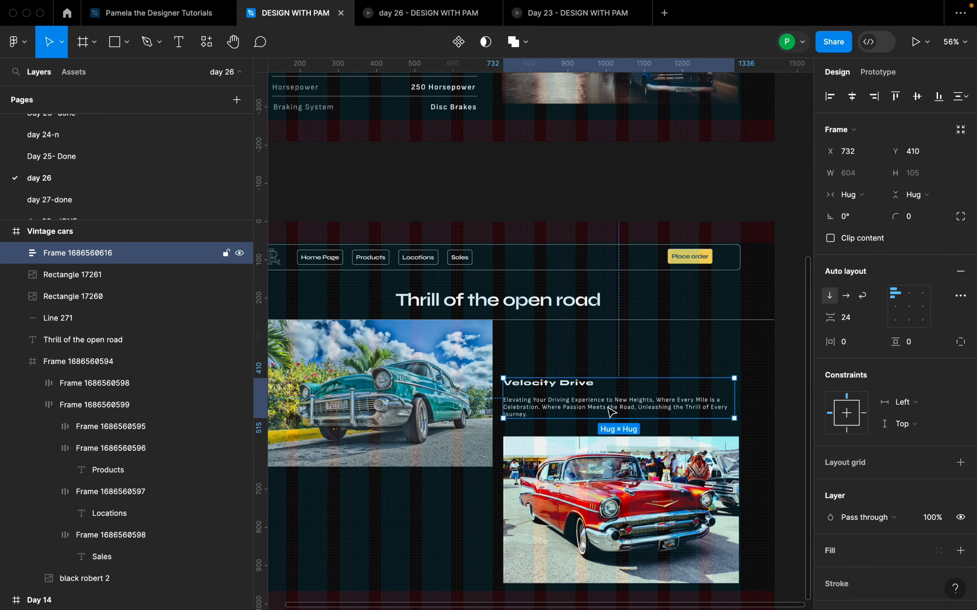
shift+click(626, 461)
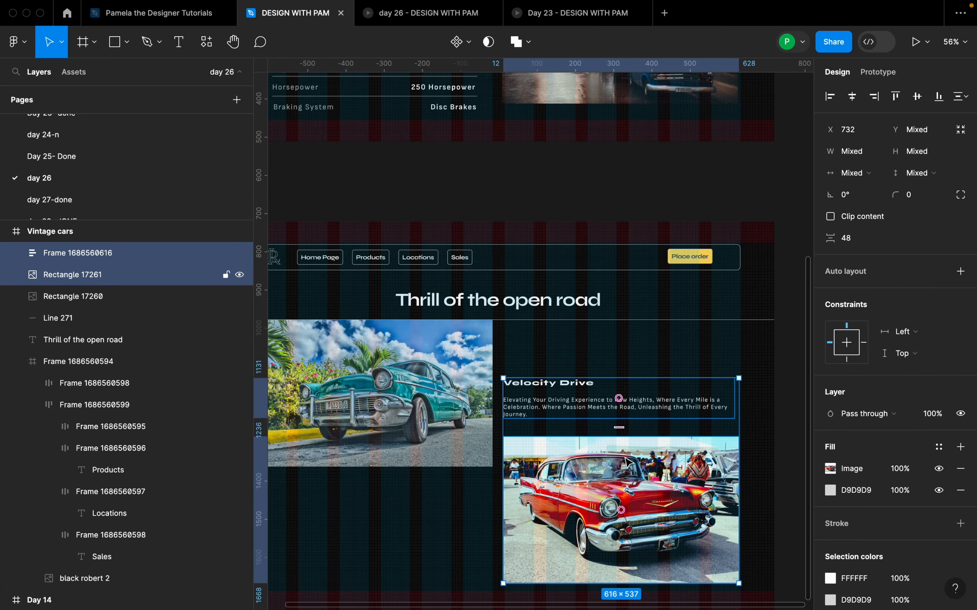
key(shift+a)
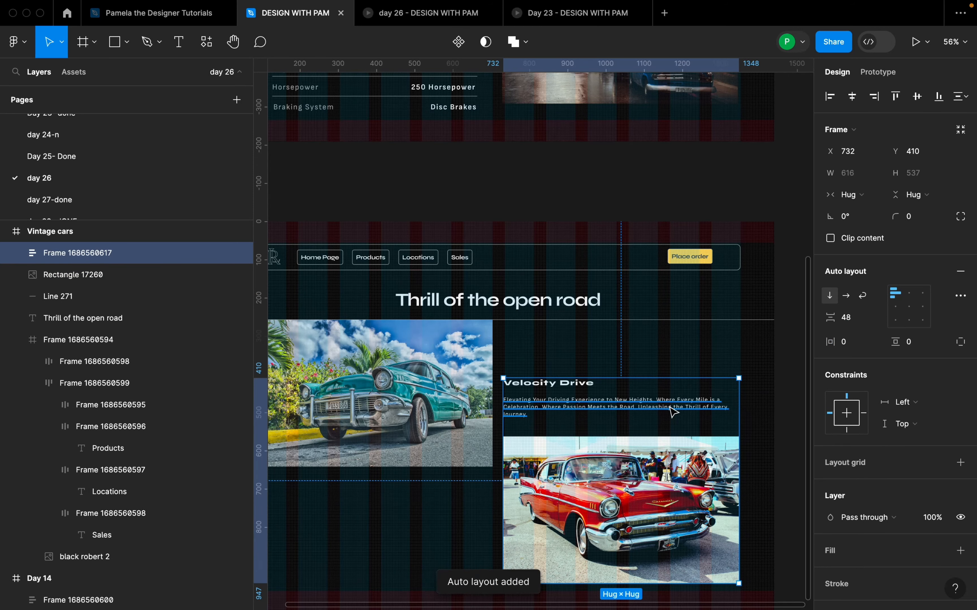
Step: Compare the Vintage cars frame with the Day 14 design, checking the specifications section under the left image
scroll(656, 438, down, 2)
scroll(664, 450, up, 1)
scroll(662, 450, down, 4)
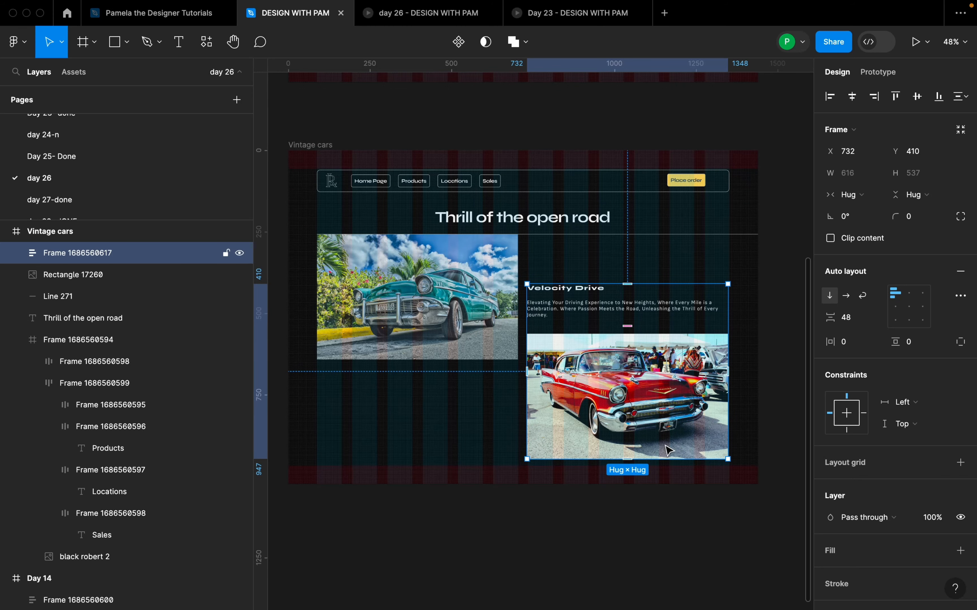
click(584, 513)
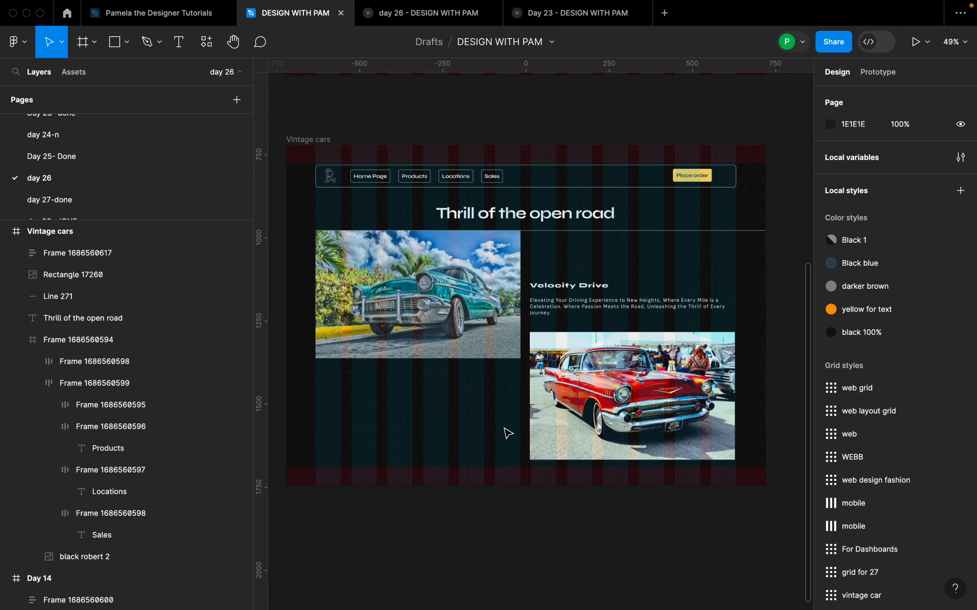
scroll(503, 434, down, 3)
click(484, 445)
scroll(483, 445, up, 1)
scroll(484, 445, left, 1)
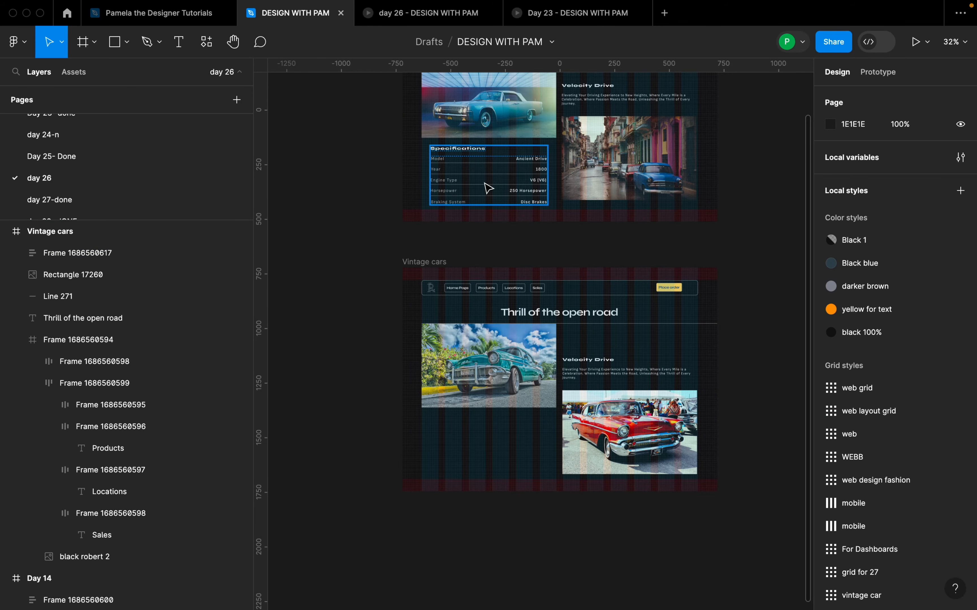
scroll(504, 387, up, 2)
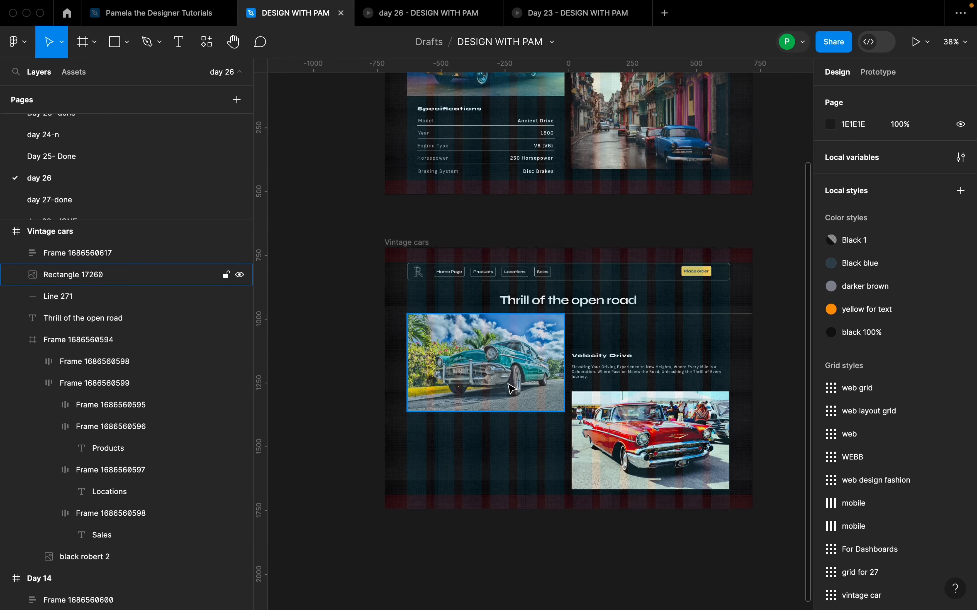
Step: Duplicate the Velocity Drive heading and place the copy below the teal car image, near the image's left edge
click(619, 365)
double_click(619, 366)
scroll(622, 361, up, 3)
double_click(623, 358)
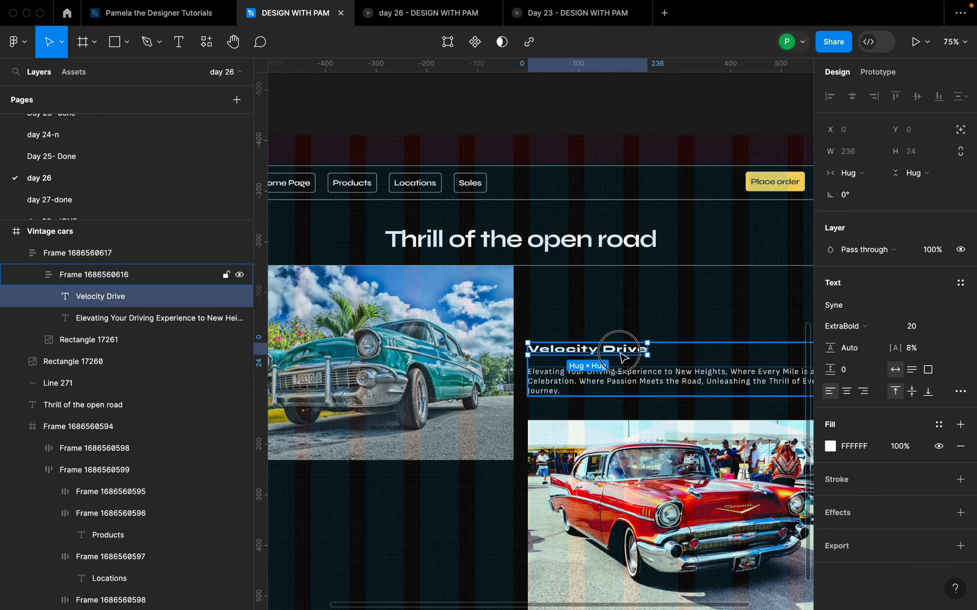
drag(623, 358, 584, 390)
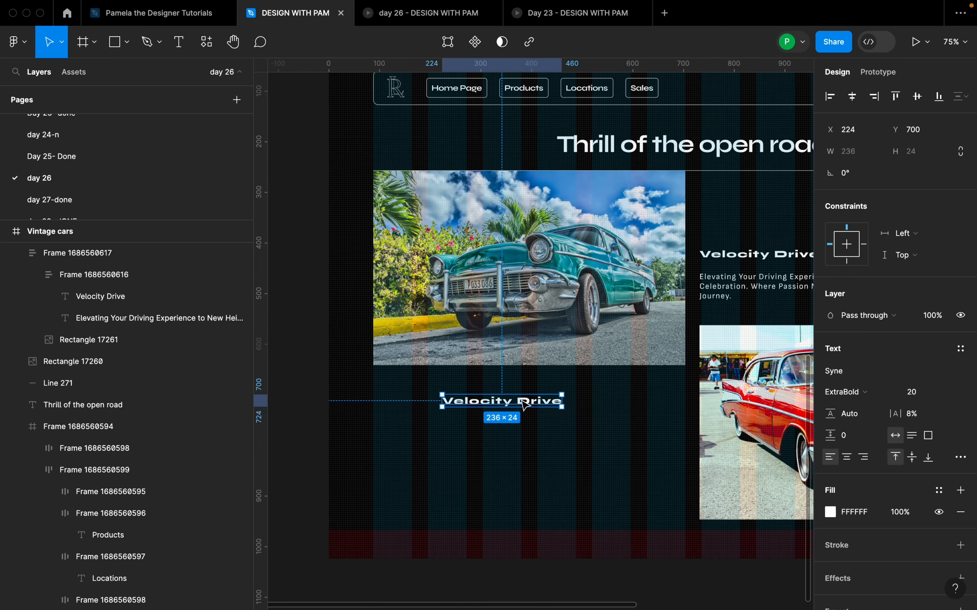
drag(525, 405, 454, 407)
scroll(569, 428, up, 10)
scroll(569, 428, down, 10)
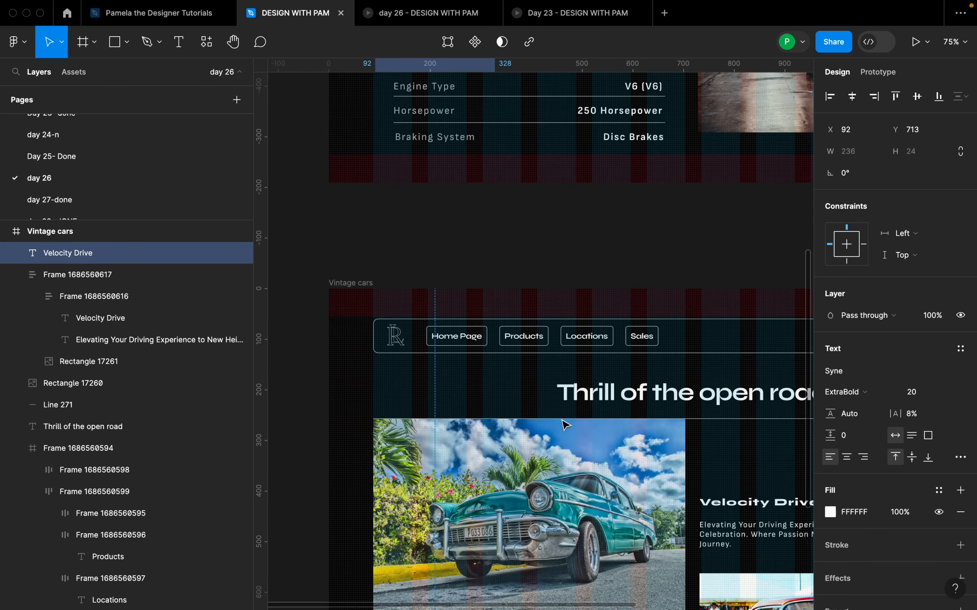
scroll(564, 421, down, 2)
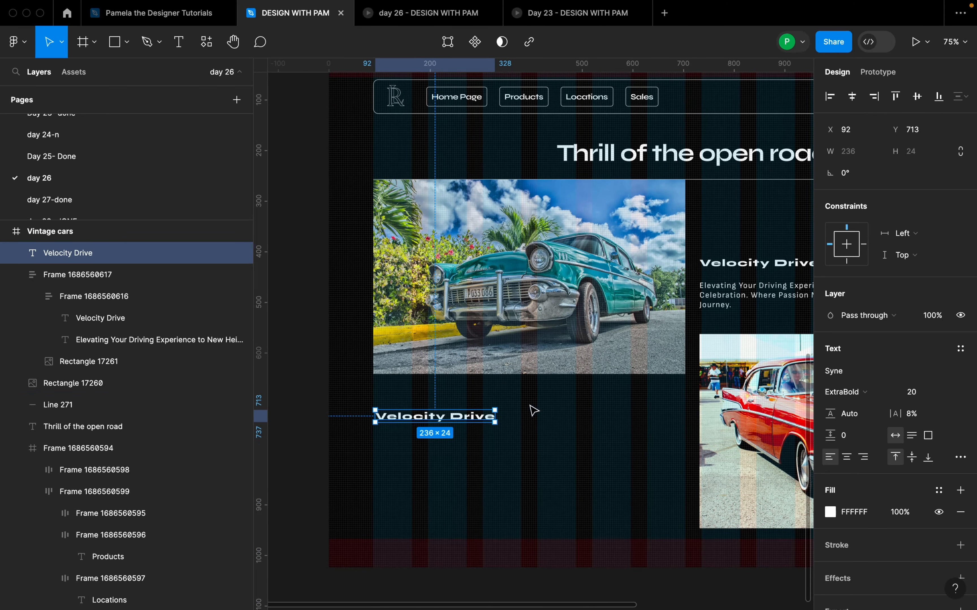
Step: Change the copied heading's text to "Specifications"
double_click(460, 412)
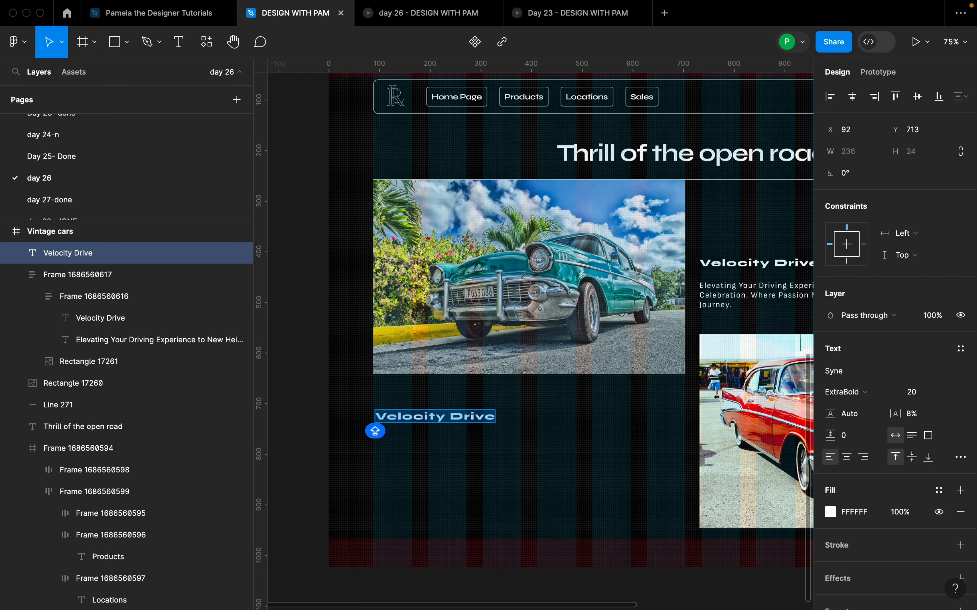
text(Specifications)
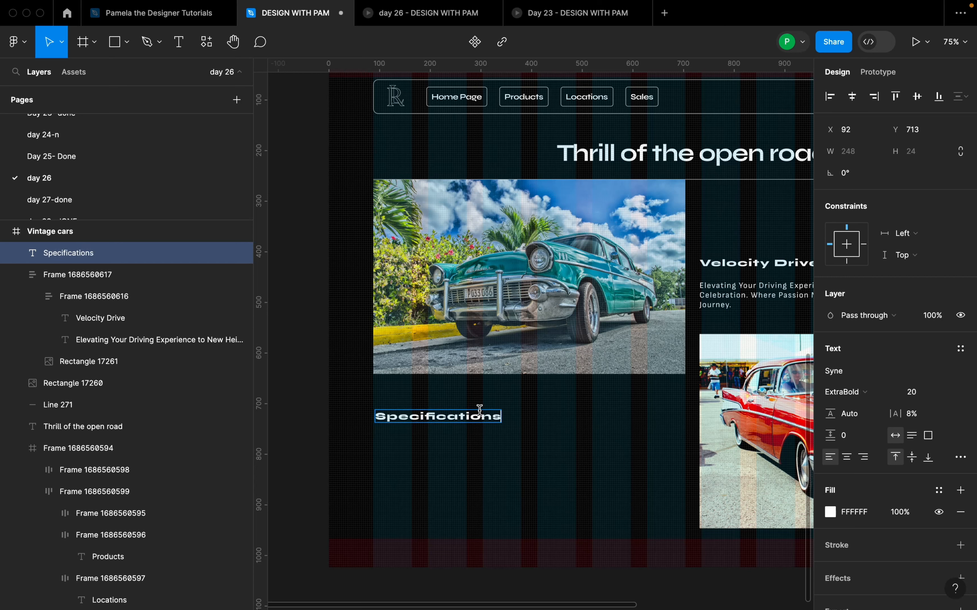
key(Escape)
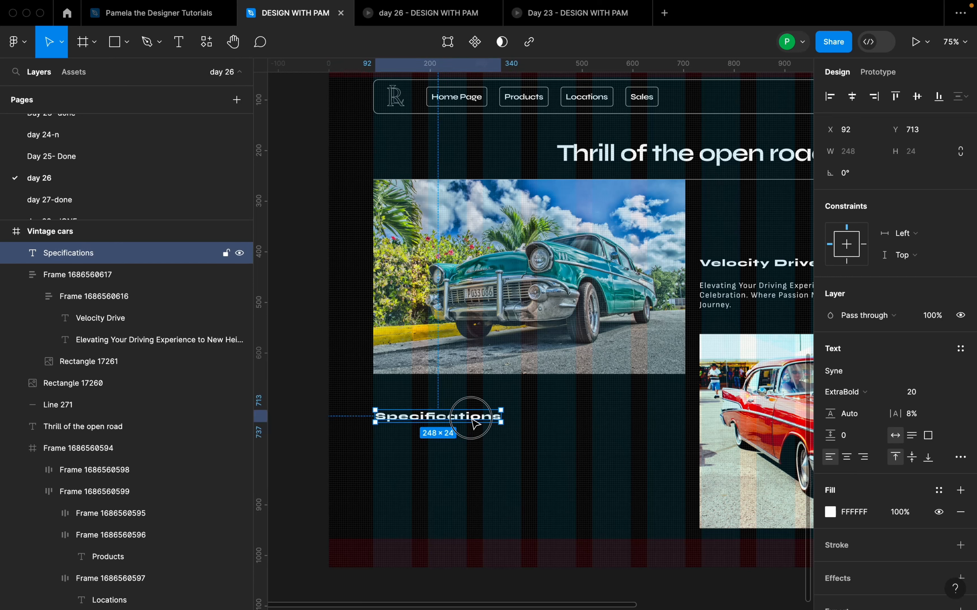
Step: Move the Specifications heading closer under the teal car image and set the vertical spacing between them to 48
drag(464, 416, 484, 409)
shift+click(475, 365)
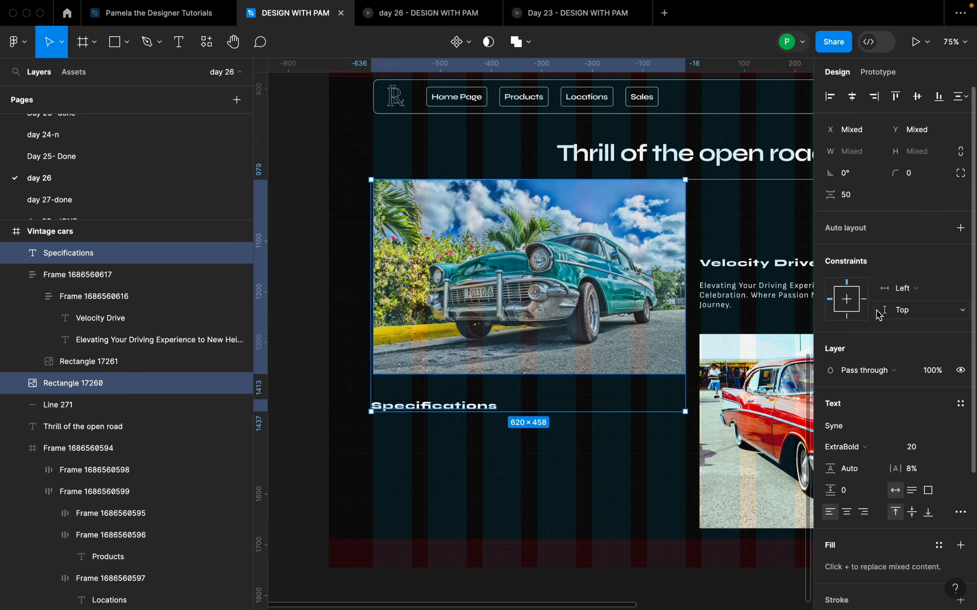
click(859, 200)
text(48)
key(Return)
click(632, 435)
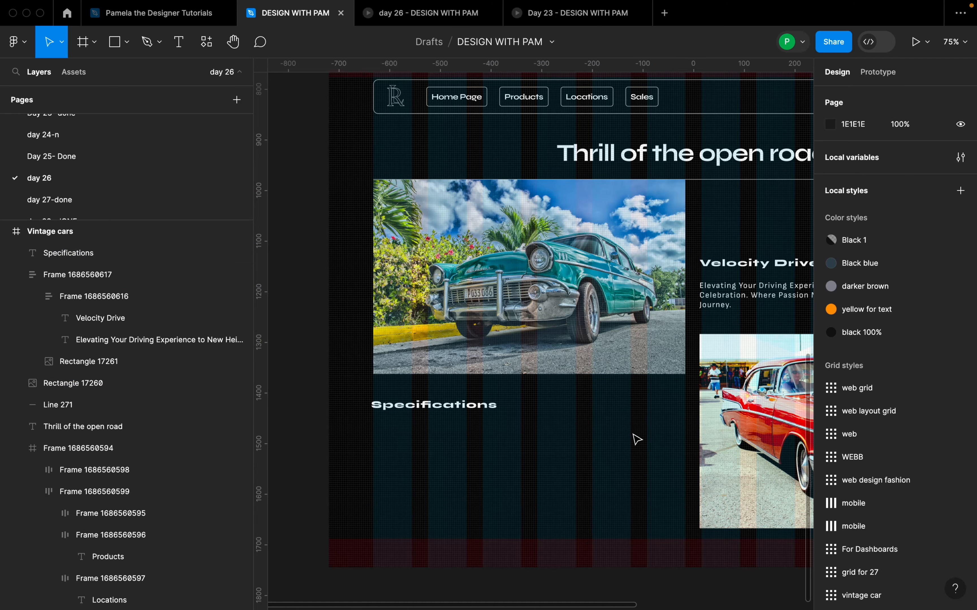
Step: Add a text layer reading "Model" and place it below the Specifications heading near the image's left edge
scroll(509, 394, down, 1)
ctrl+scroll(509, 404, down, 5)
scroll(511, 351, up, 2)
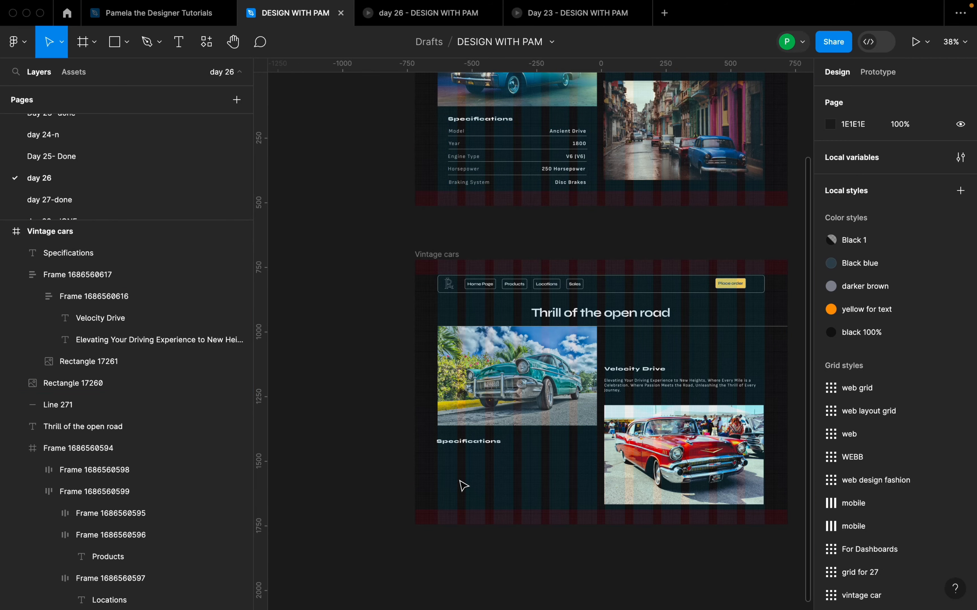
key(t)
click(451, 468)
text(Model)
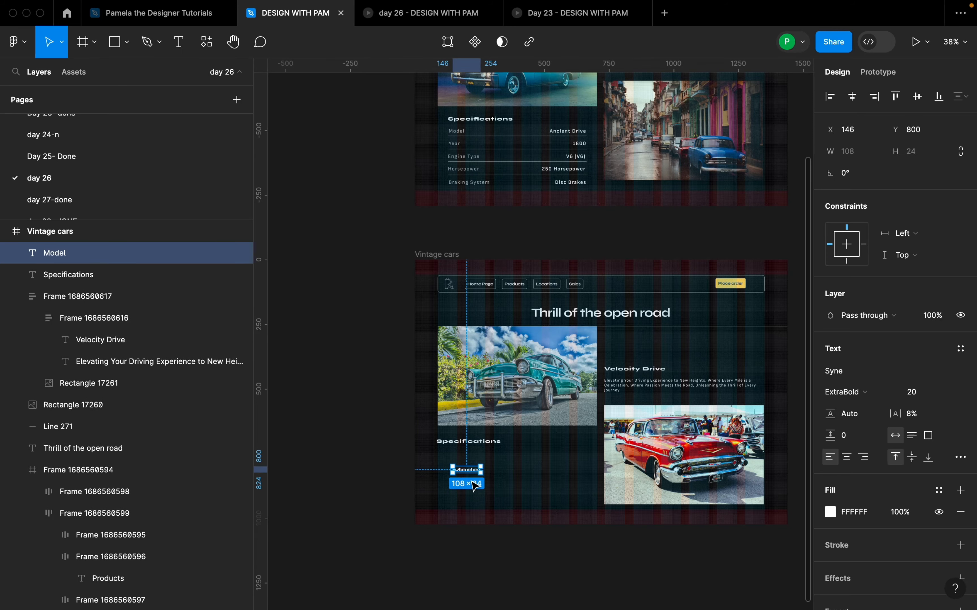
drag(468, 472, 457, 466)
scroll(457, 466, up, 5)
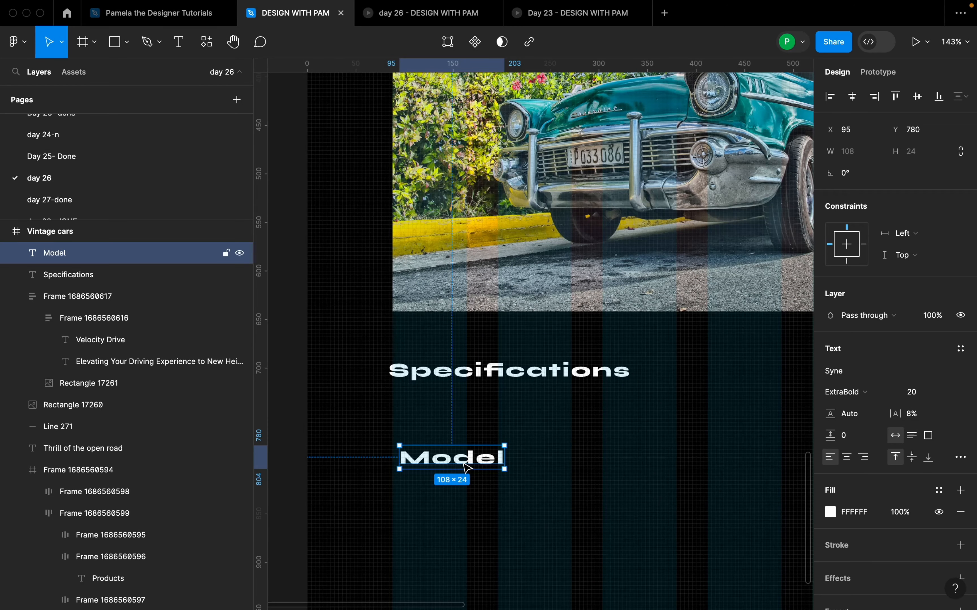
Step: Examine the Day 14 specifications block, checking the auto layout and text settings of its Model and Year rows
scroll(458, 467, down, 4)
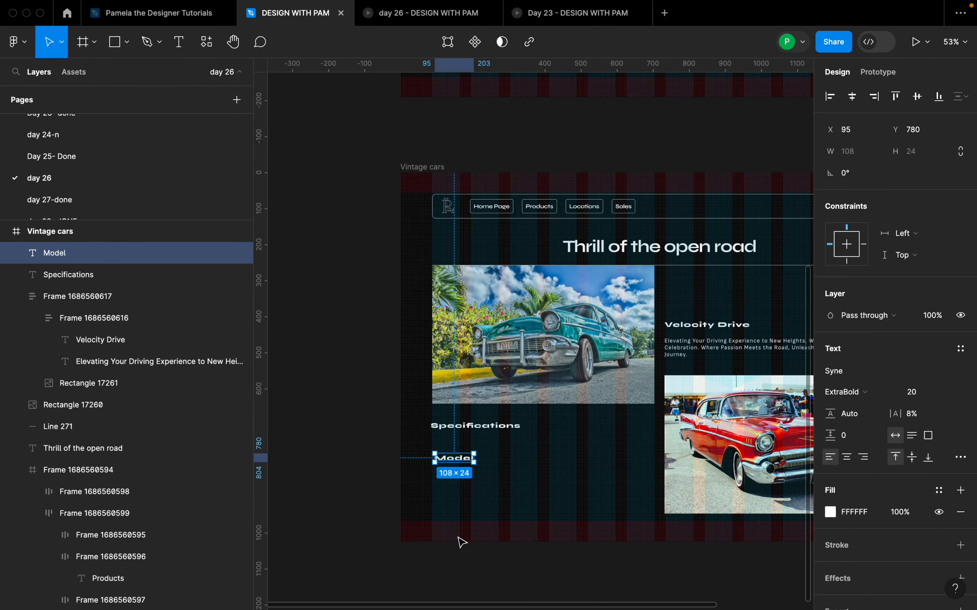
scroll(468, 527, up, 5)
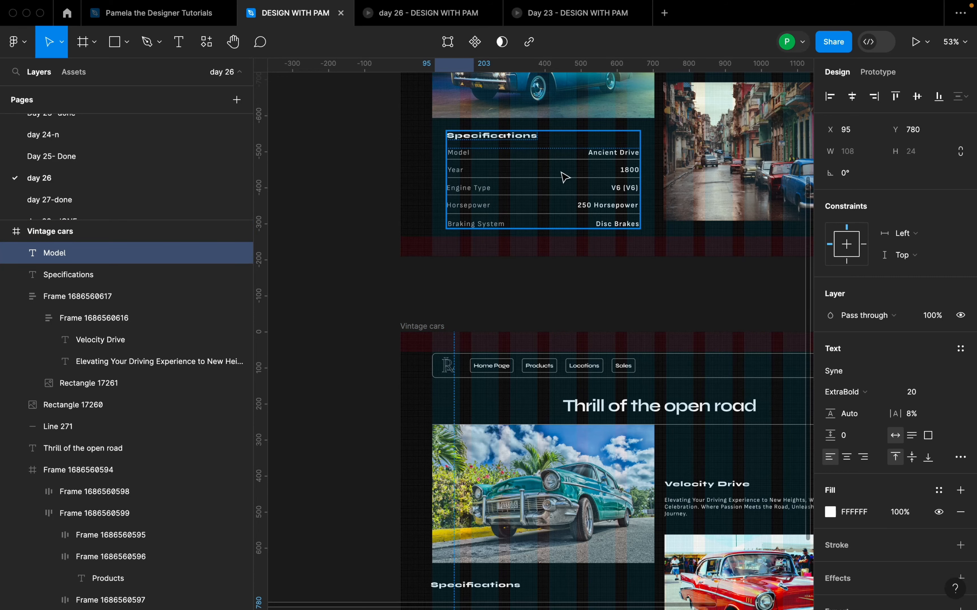
scroll(507, 241, down, 2)
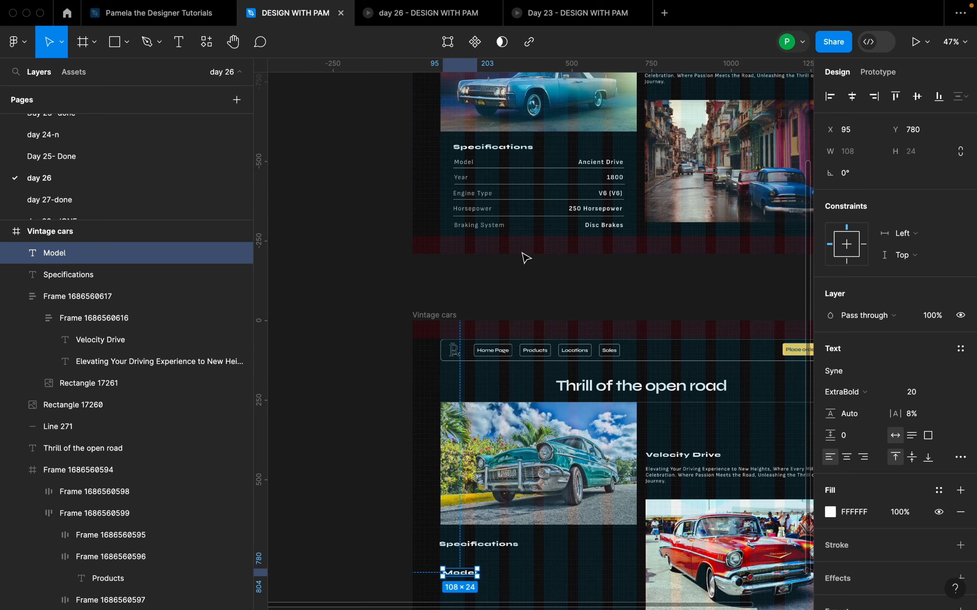
click(540, 203)
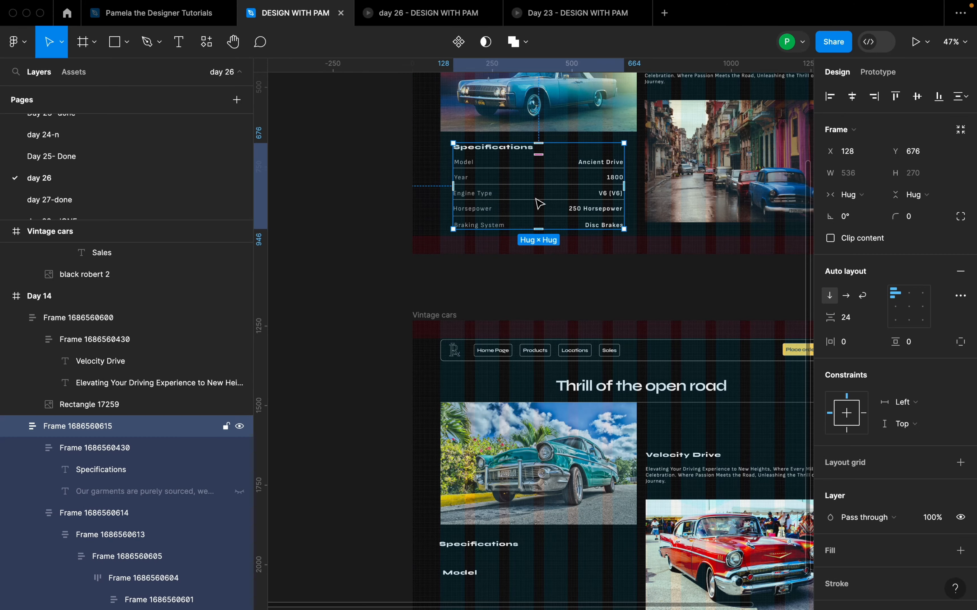
scroll(540, 203, up, 5)
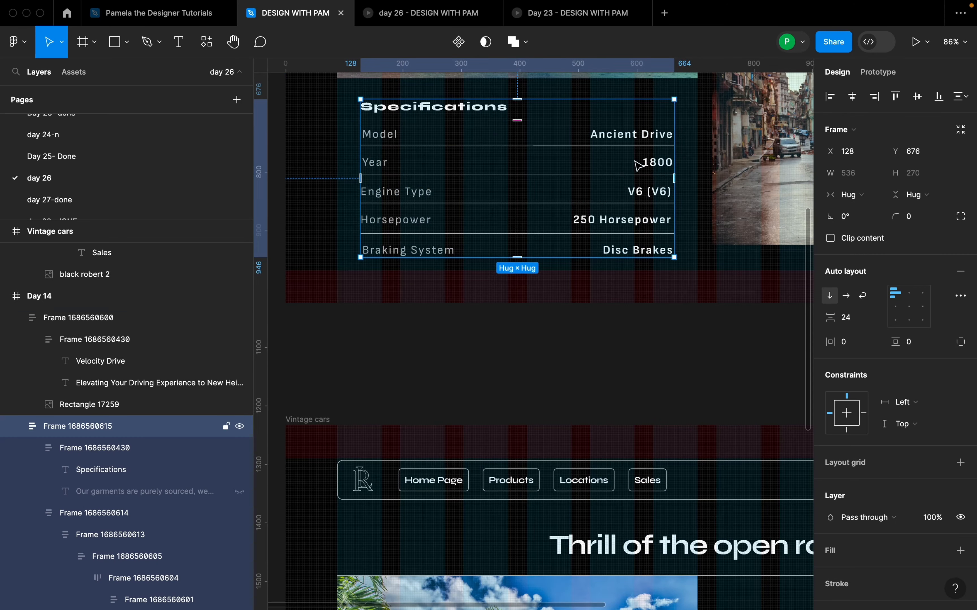
scroll(463, 162, up, 2)
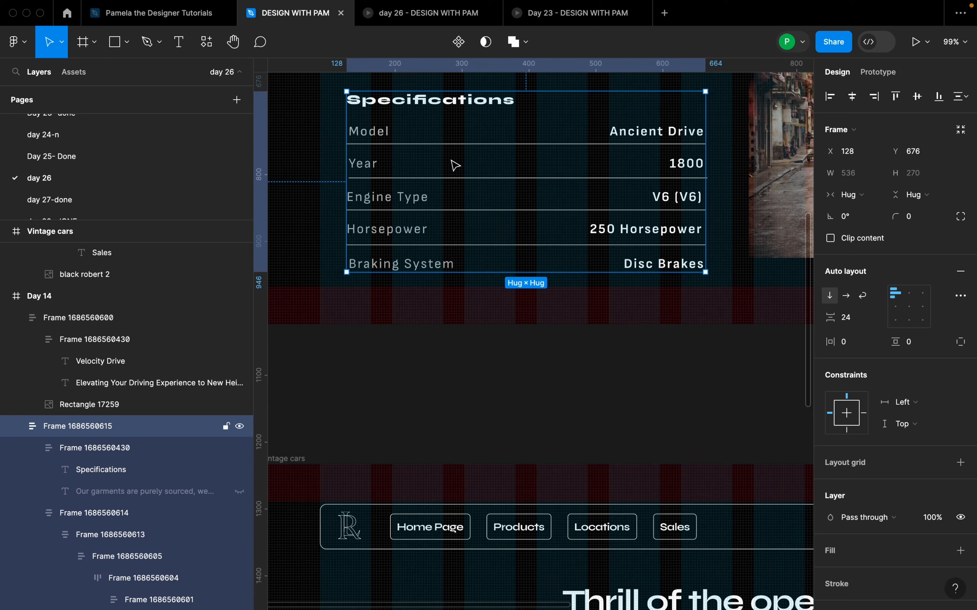
double_click(368, 131)
double_click(369, 131)
double_click(369, 131)
double_click(369, 131)
double_click(369, 132)
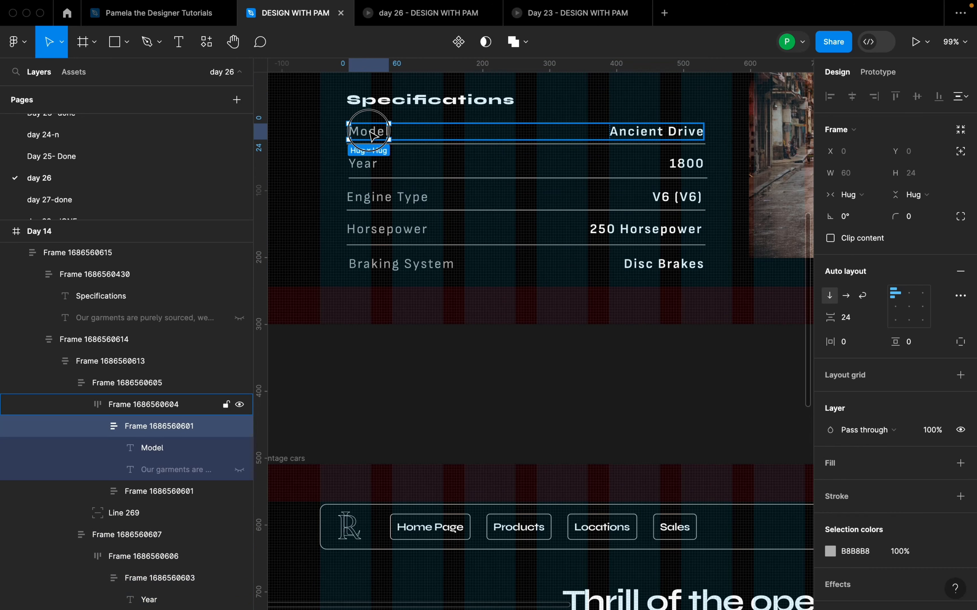
double_click(665, 136)
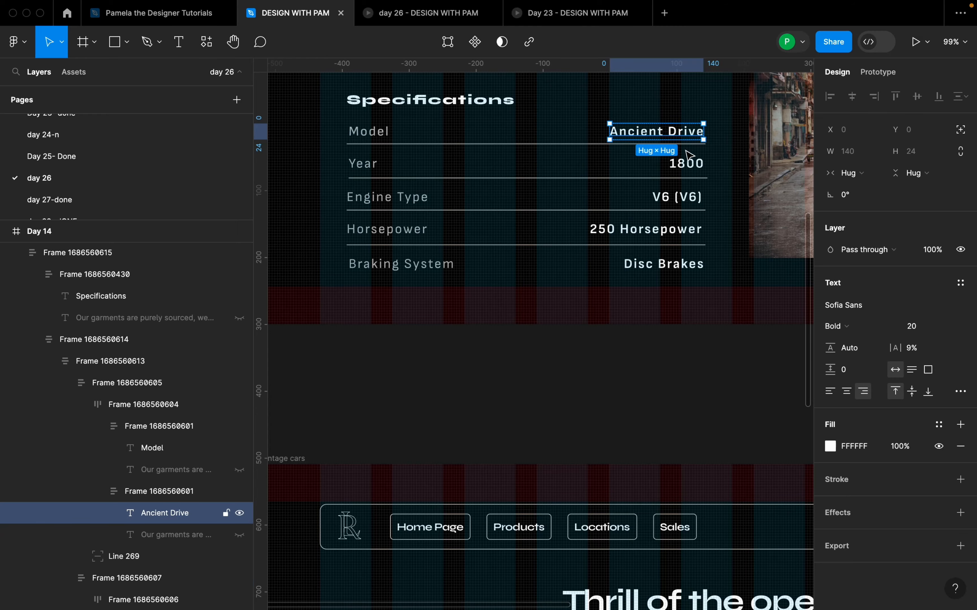
double_click(691, 168)
scroll(625, 206, down, 5)
scroll(617, 214, down, 3)
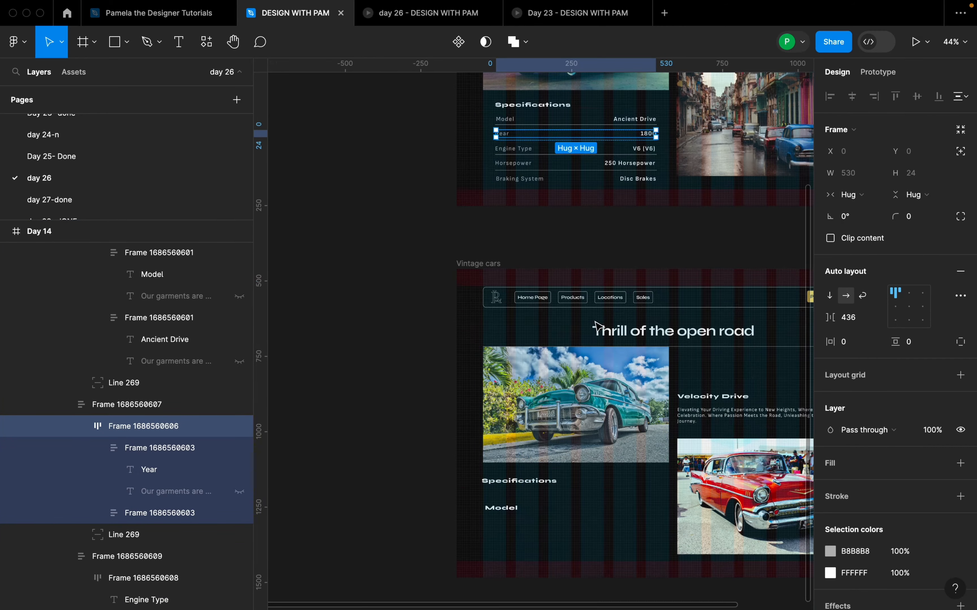
Step: Move the Model text to X 88, Y 772 so it lines up with the teal car image's left edge
scroll(596, 327, down, 3)
scroll(541, 436, up, 3)
click(493, 429)
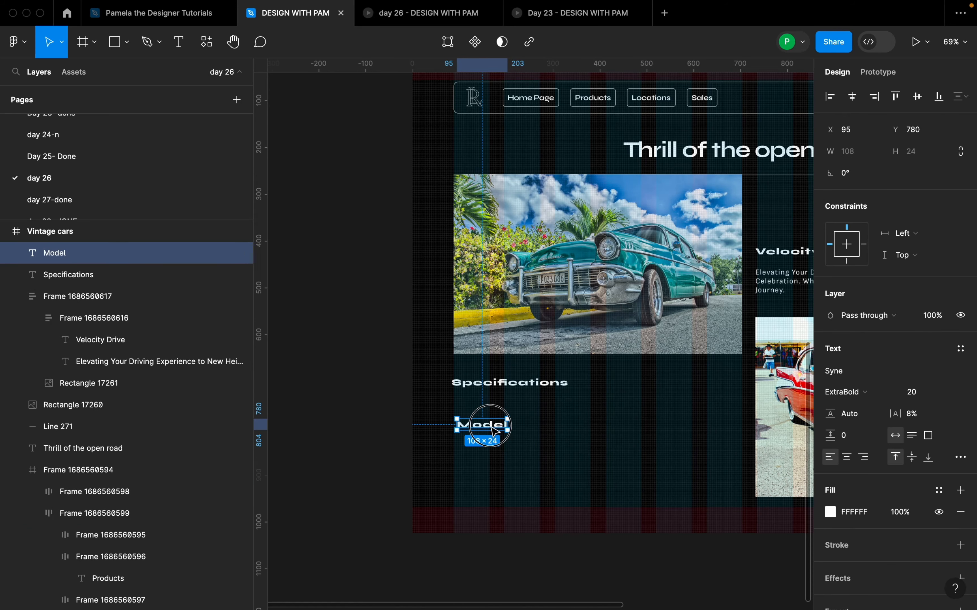
scroll(495, 431, up, 2)
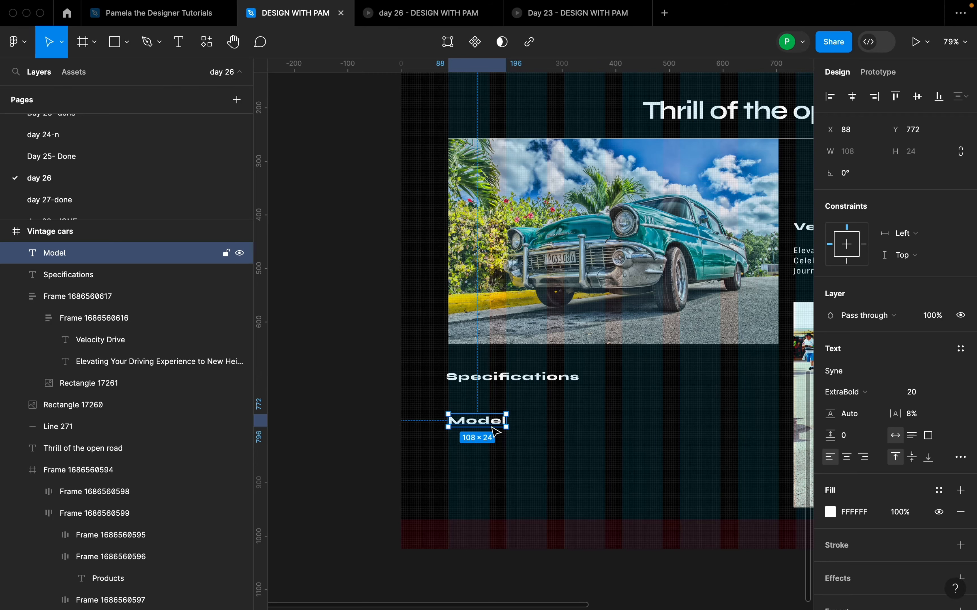
Step: Change the Model text's font to Maitree
scroll(477, 438, down, 2)
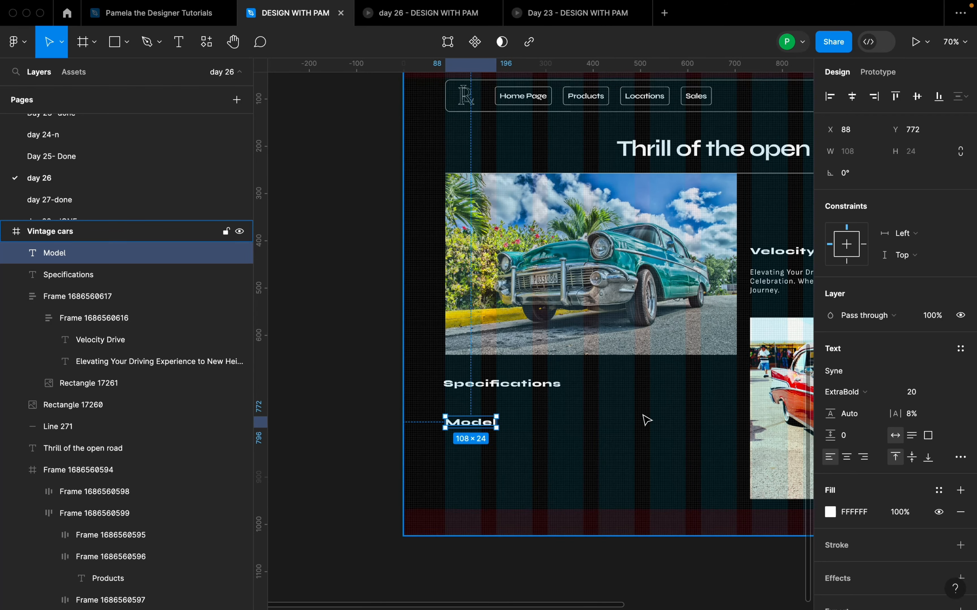
scroll(630, 430, down, 2)
scroll(630, 430, up, 3)
scroll(486, 427, down, 2)
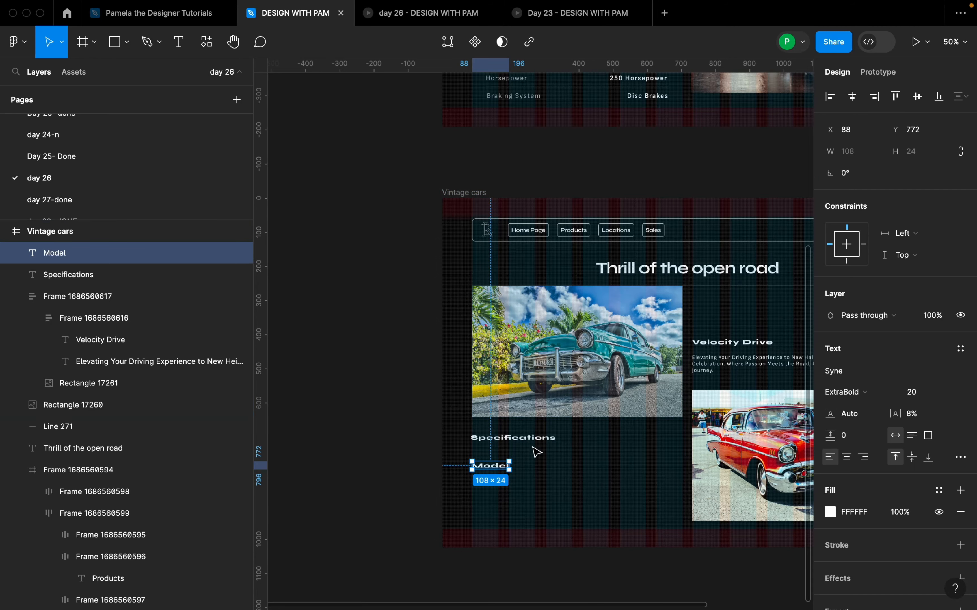
click(850, 379)
text(mait)
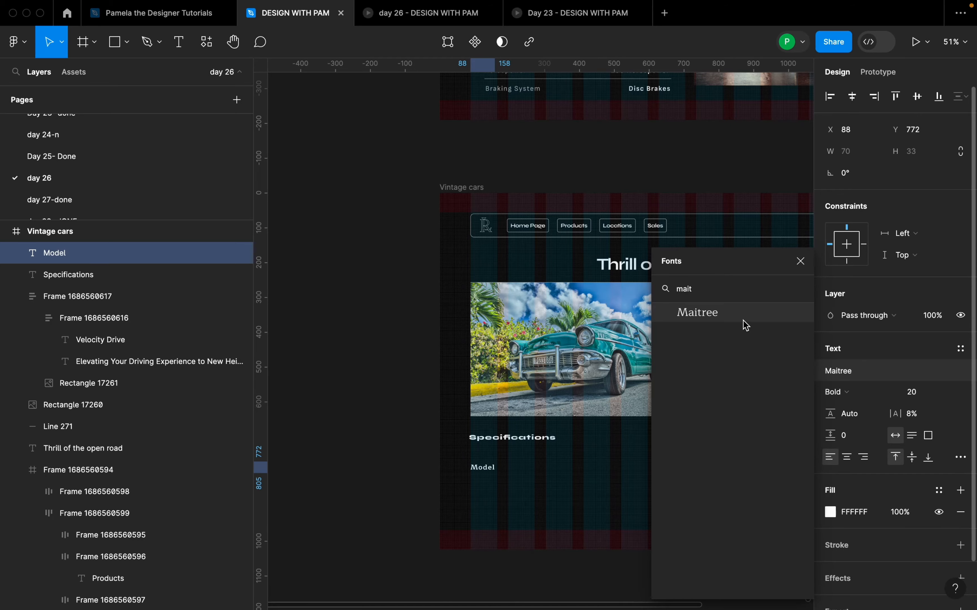
click(745, 323)
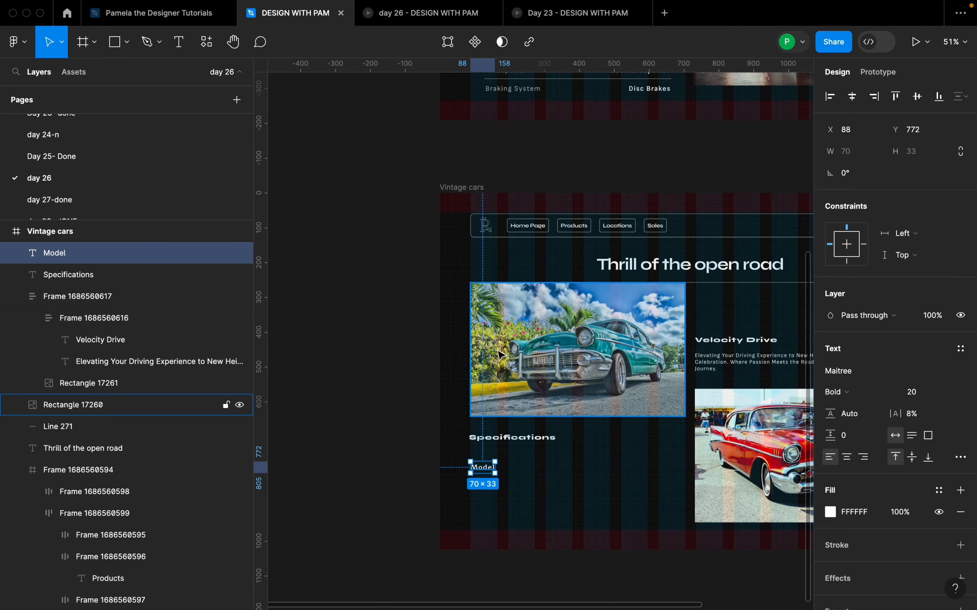
Step: Change the font of the description under the Velocity Drive heading to Maitree
scroll(746, 329, down, 2)
click(794, 320)
scroll(714, 362, up, 5)
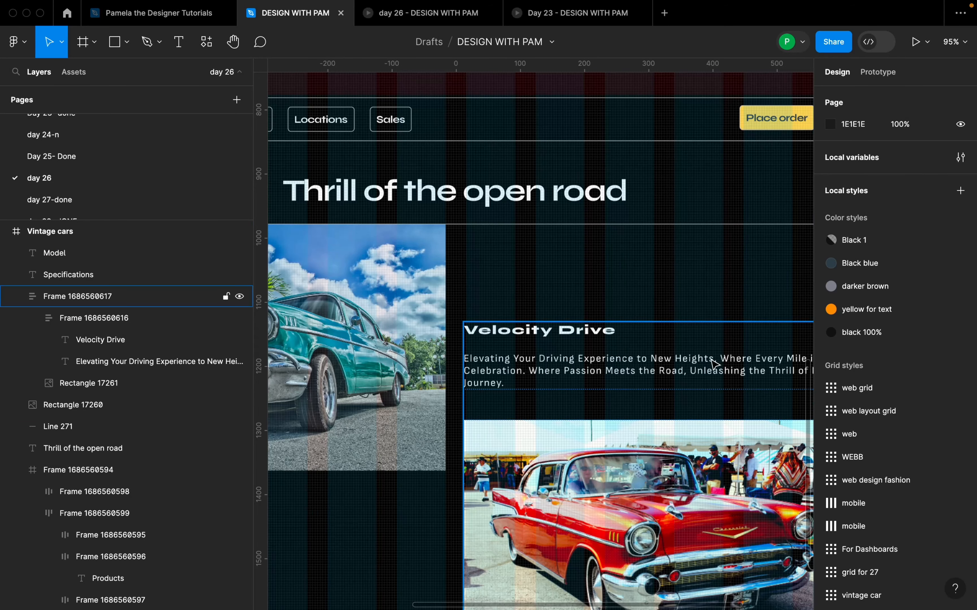
double_click(712, 364)
double_click(710, 364)
click(852, 305)
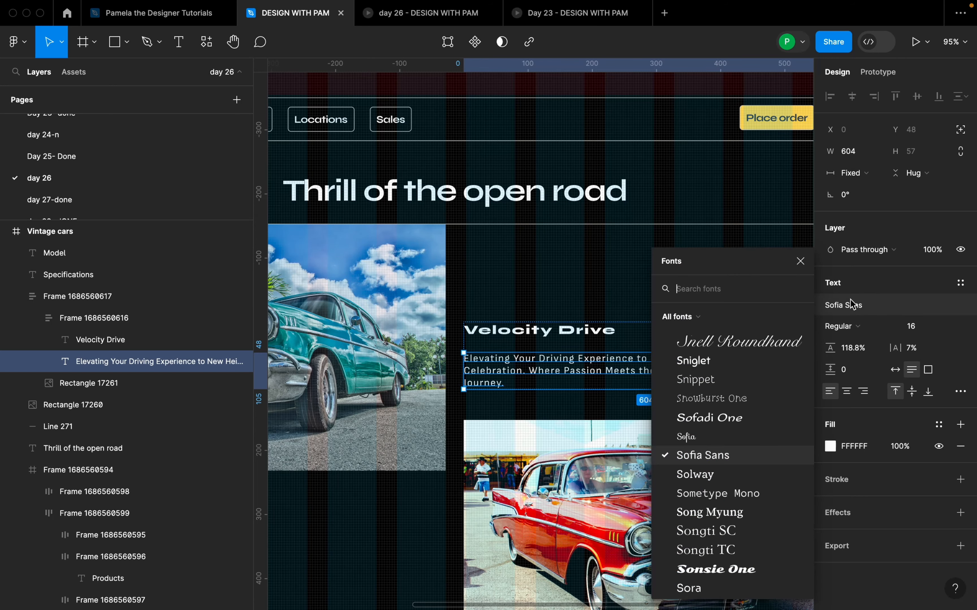
text(mait)
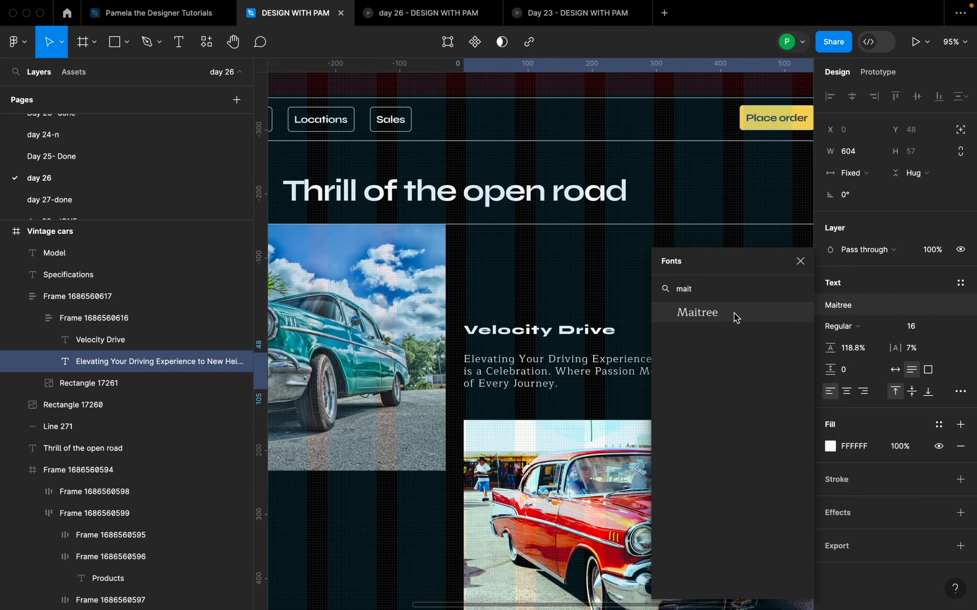
click(737, 315)
scroll(505, 399, down, 5)
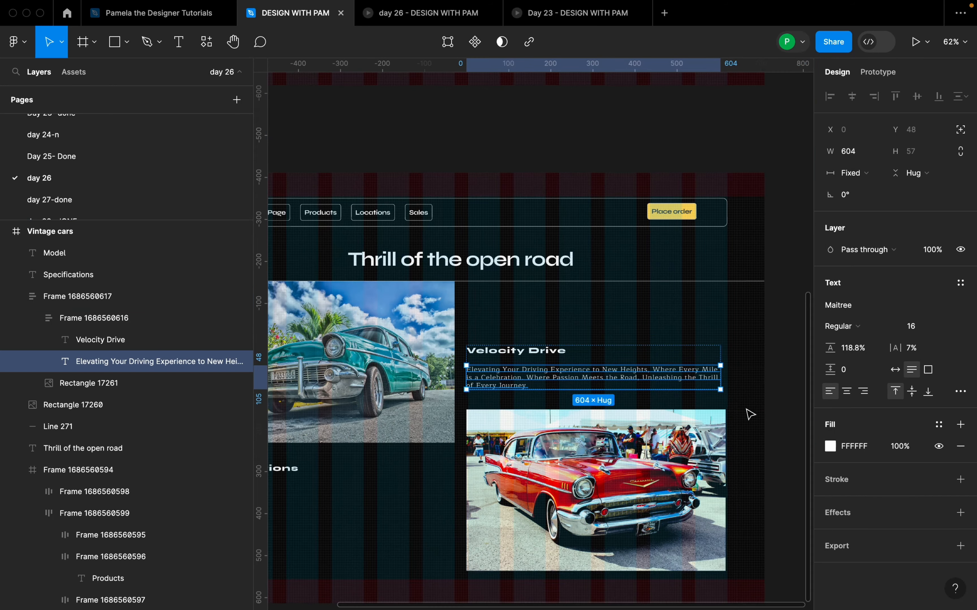
Step: Undo and redo the description's font change to compare Sofia Sans with Maitree, keeping Maitree, and check the whole page
click(756, 393)
scroll(615, 378, up, 5)
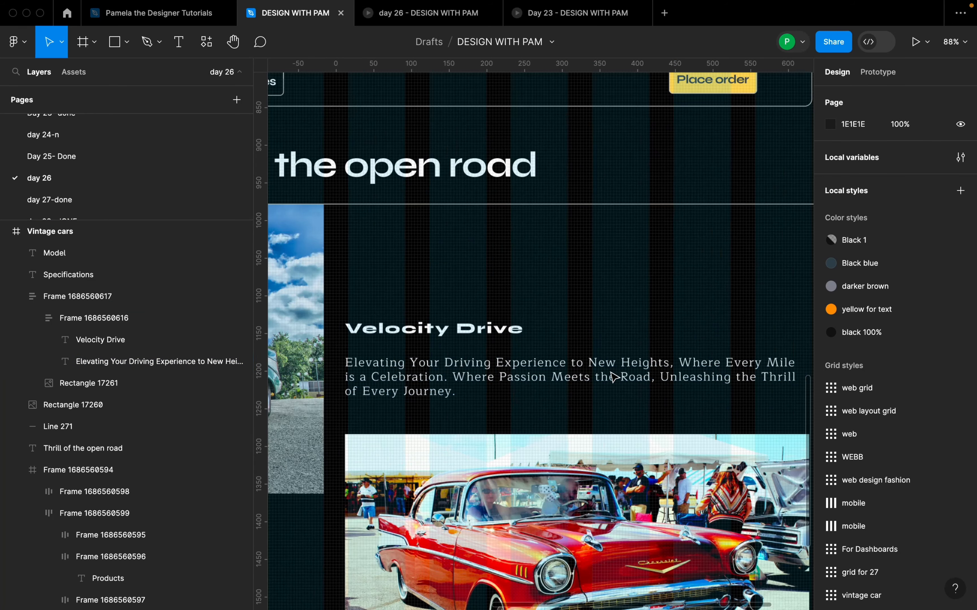
click(613, 378)
key(super+z)
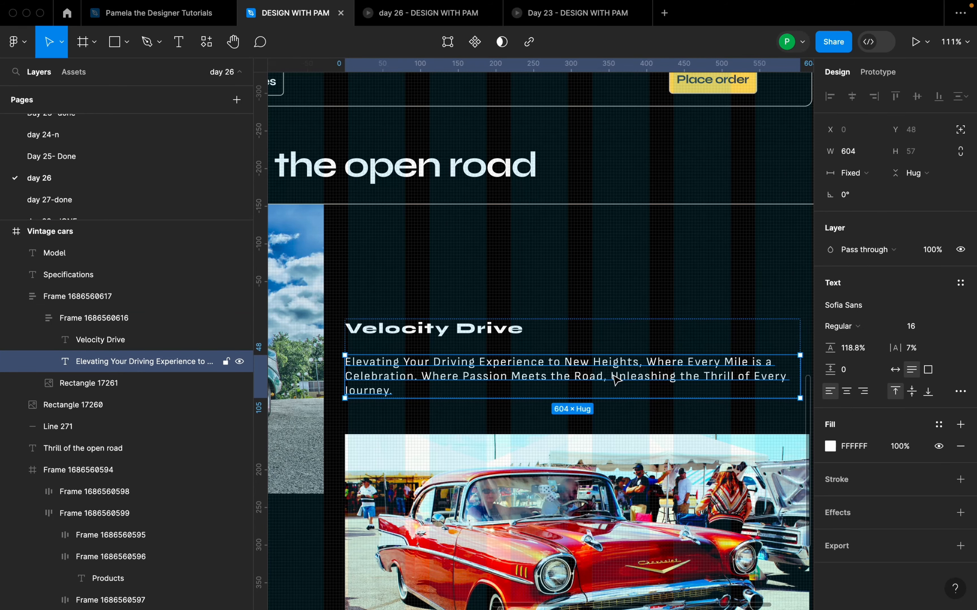
key(super+shift+z)
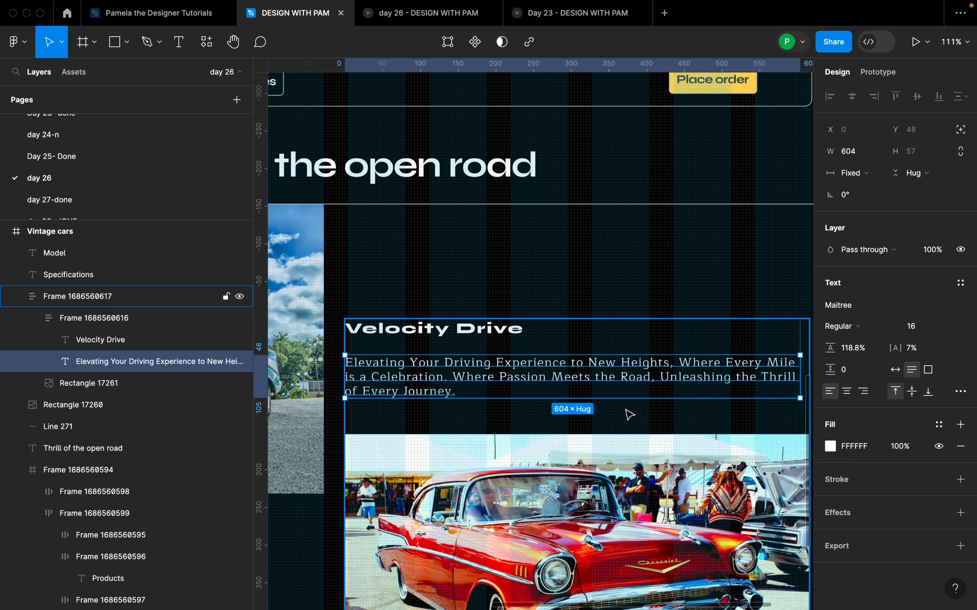
click(670, 421)
scroll(670, 421, down, 6)
scroll(567, 493, down, 2)
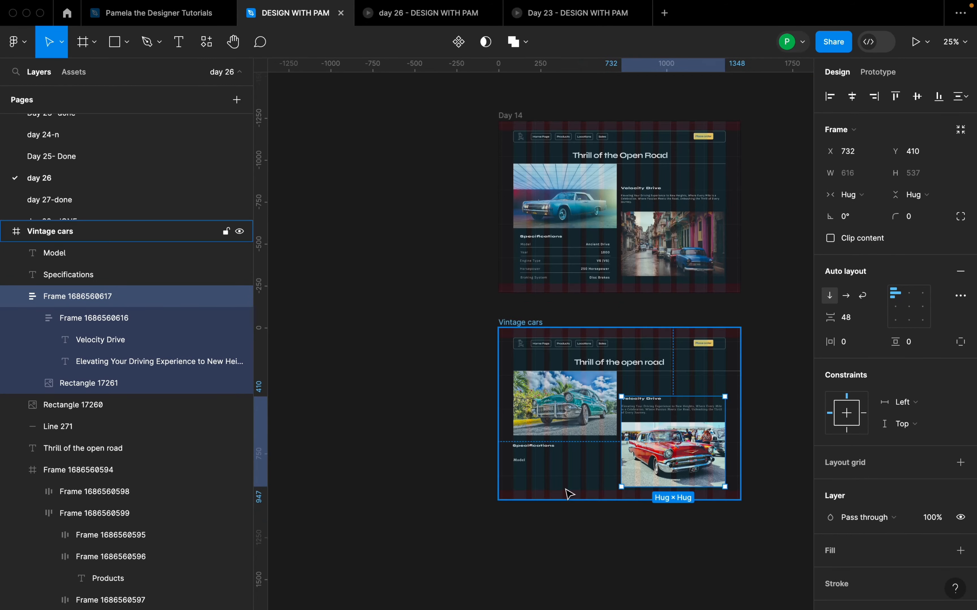
Step: Recolour the Model text grey B8B8B8 by sampling the Year label in the Day 14 design
scroll(413, 422, up, 7)
click(442, 413)
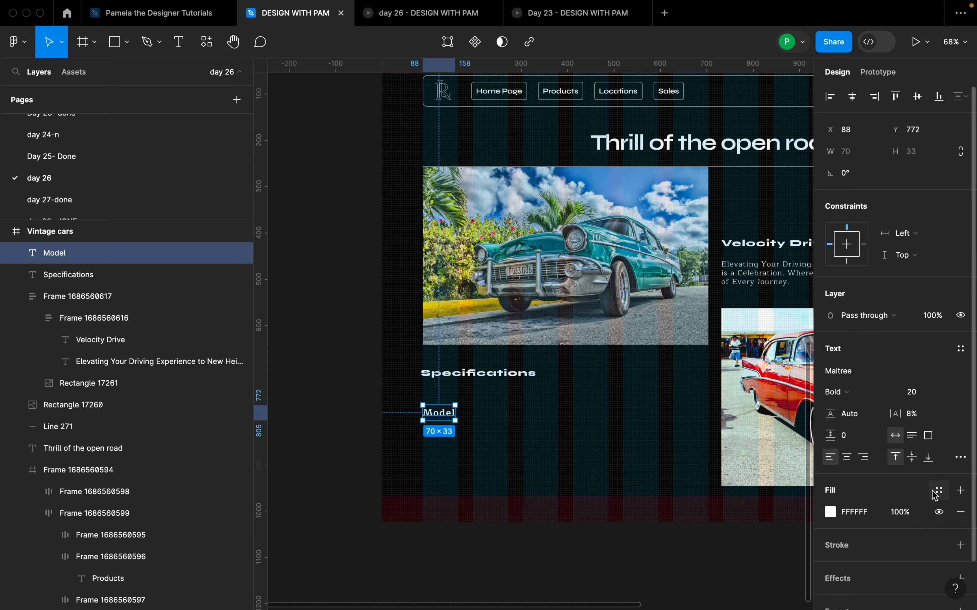
scroll(581, 432, down, 1)
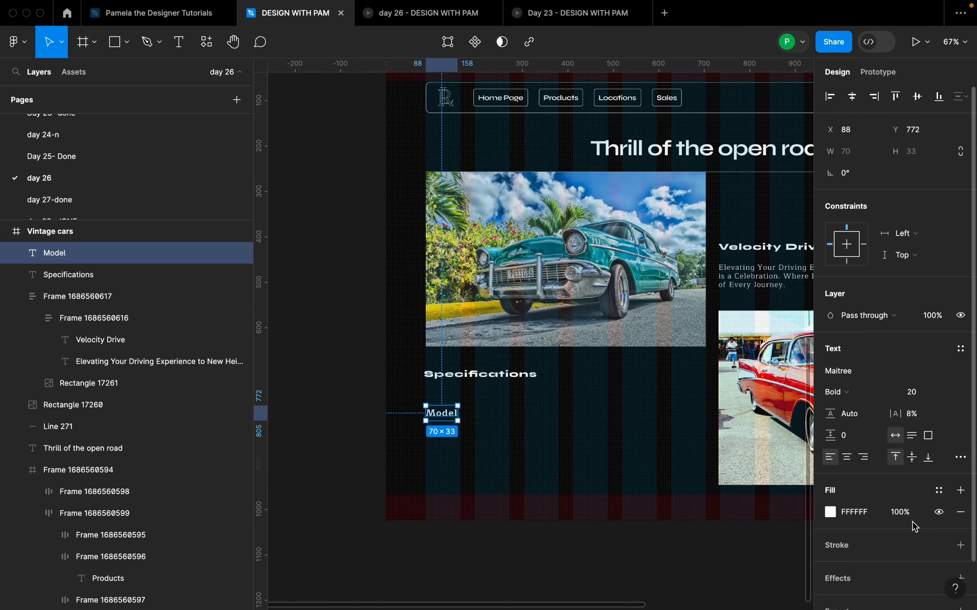
click(830, 512)
click(670, 448)
scroll(519, 322, up, 10)
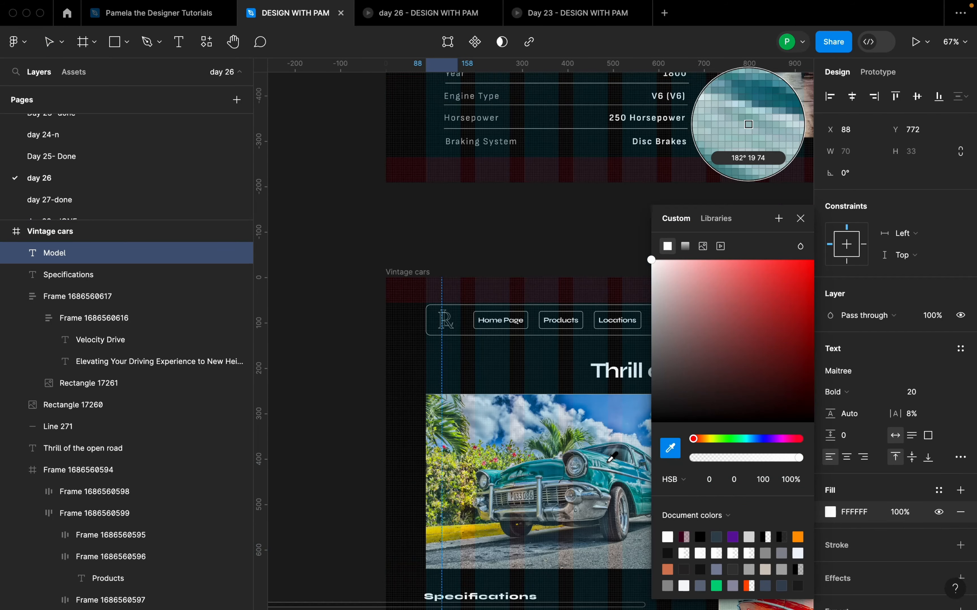
scroll(520, 321, up, 10)
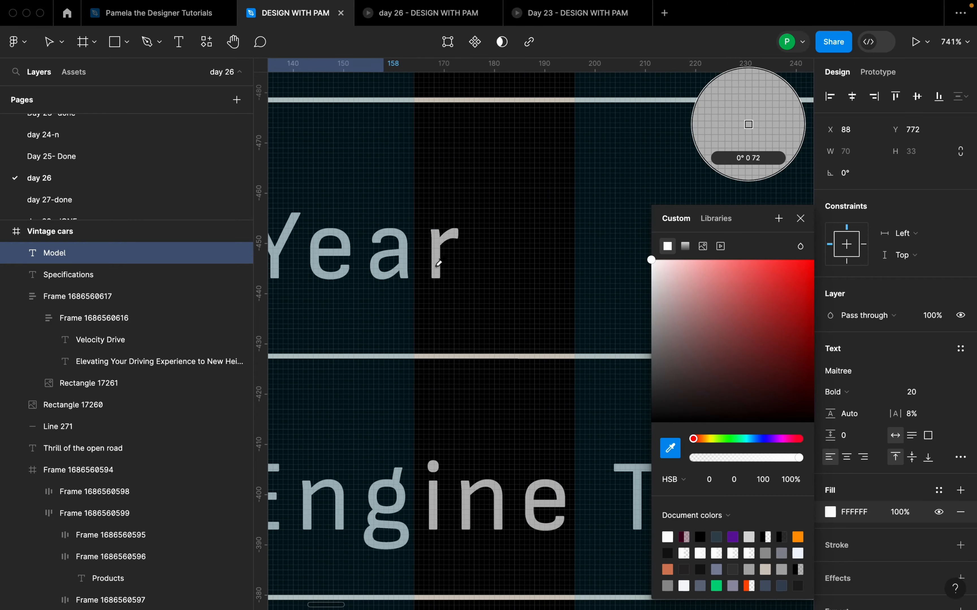
click(436, 262)
scroll(554, 303, down, 10)
scroll(560, 463, up, 5)
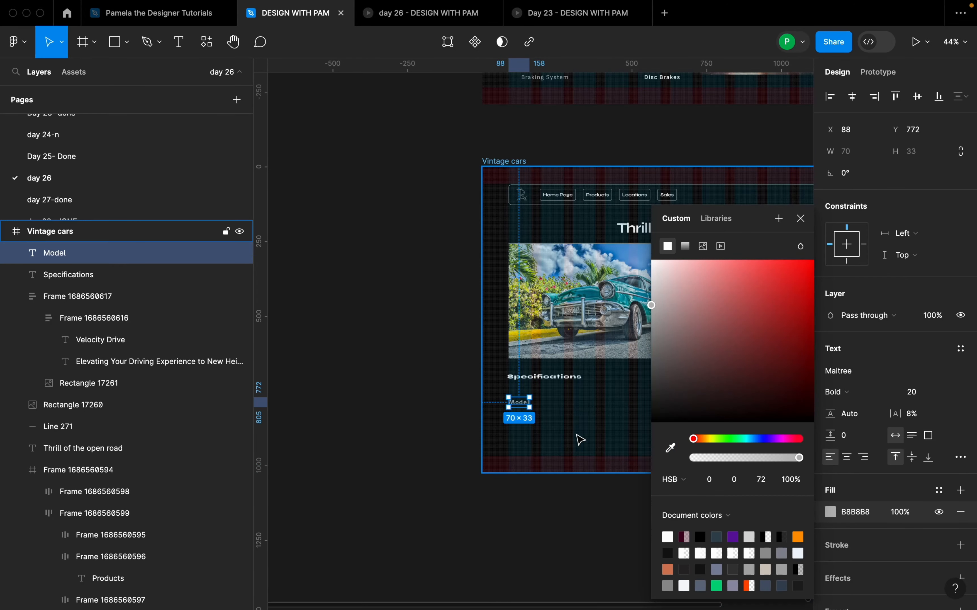
click(526, 422)
Step: Duplicate the Model text and place the copy at X 615, Y 760, below the teal car image's right end
click(457, 385)
alt+drag(457, 381, 673, 370)
key(Delete)
click(459, 381)
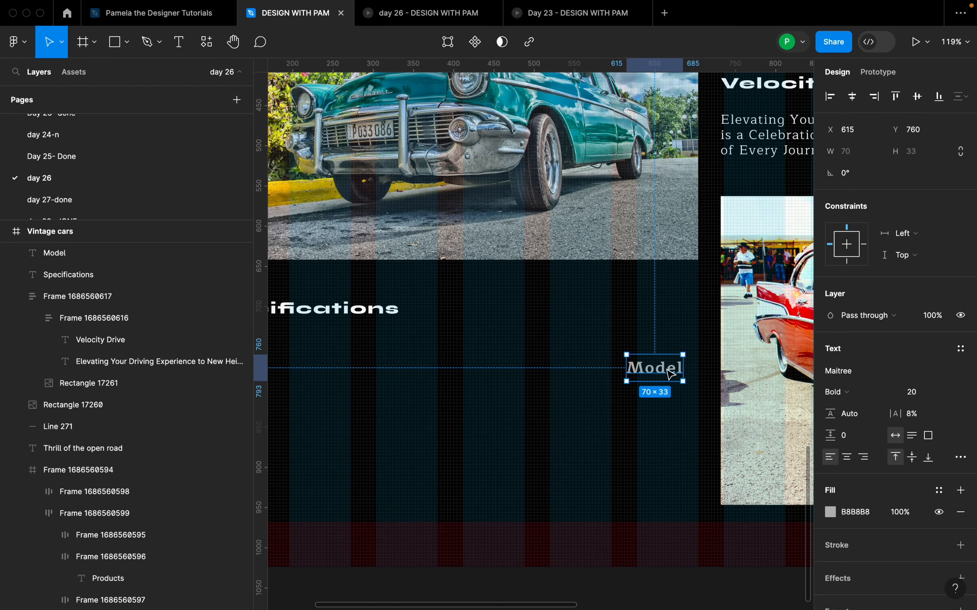
Step: Replace the copied Model text with "Ancient Drive", following the Day 14 specifications
double_click(664, 369)
scroll(664, 382, down, 5)
scroll(670, 389, up, 3)
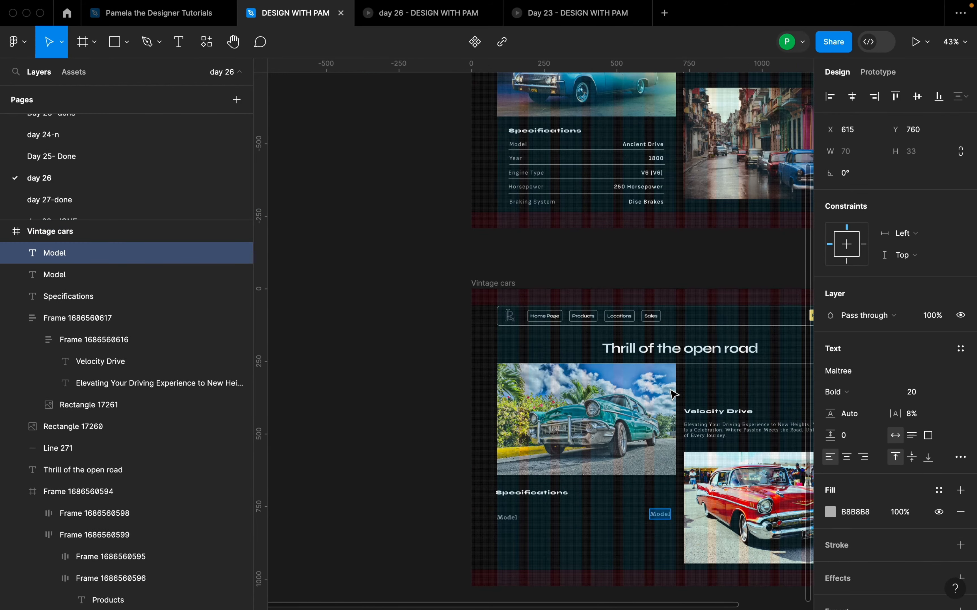
scroll(679, 508, up, 5)
text(An)
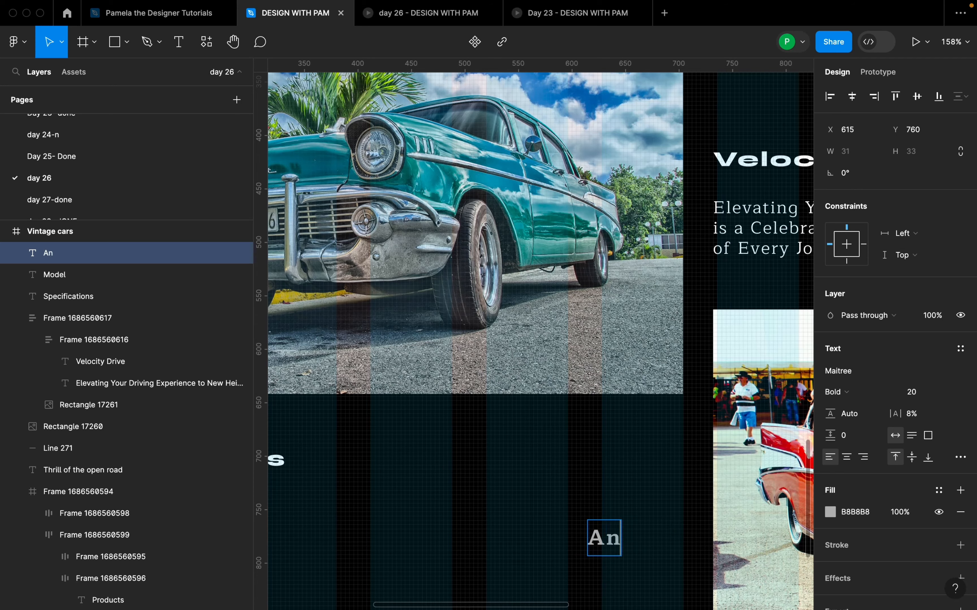
text(cient Drive)
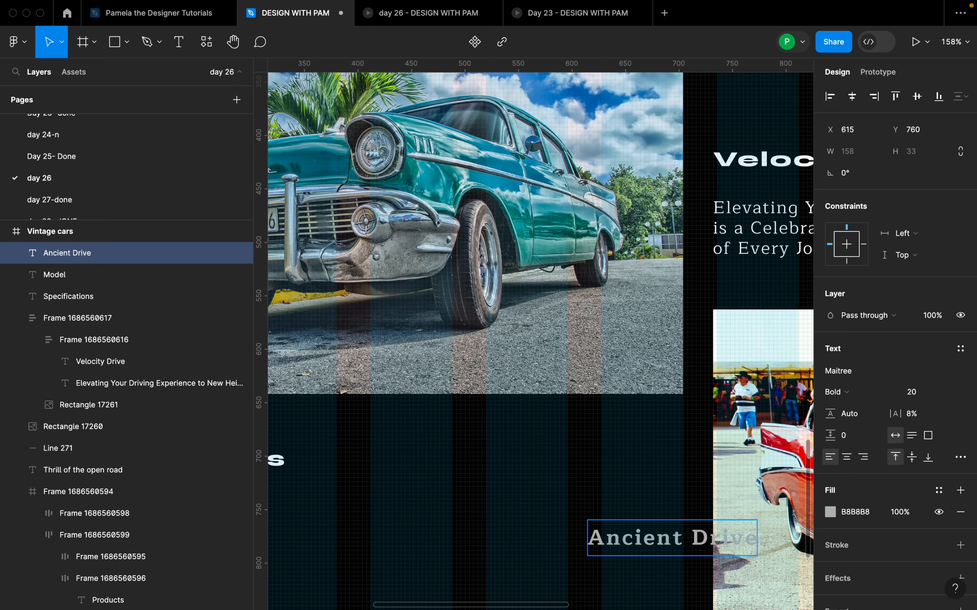
scroll(703, 488, down, 5)
Step: Move the Ancient Drive text to X 536, Y 776 and set its fill to white FFFFFF
click(688, 532)
drag(686, 511, 656, 521)
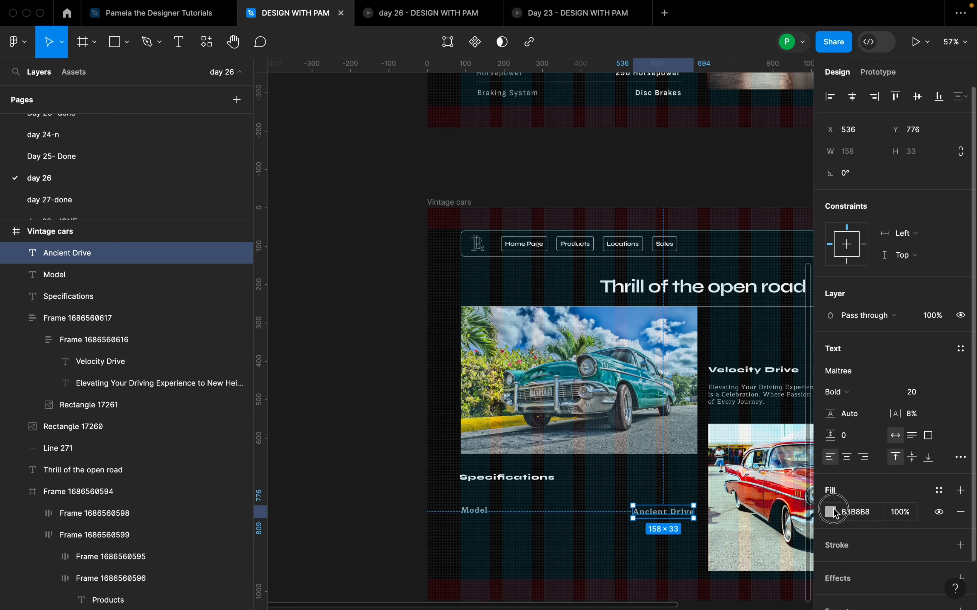
click(834, 513)
drag(669, 280, 651, 259)
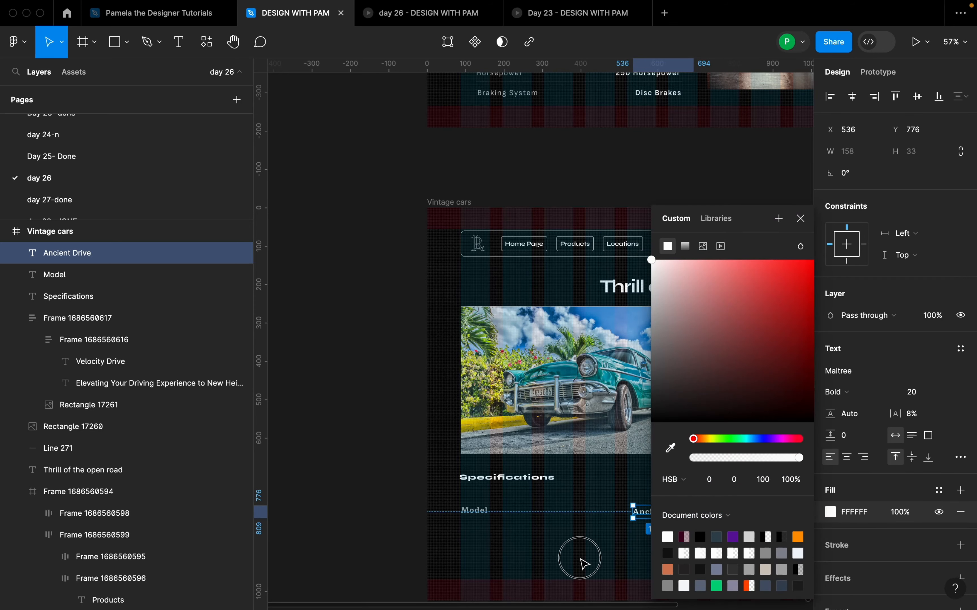
click(584, 564)
scroll(598, 554, up, 3)
Step: Combine the Model and Ancient Drive texts into a horizontal auto layout row and move it up to Y 762
click(696, 489)
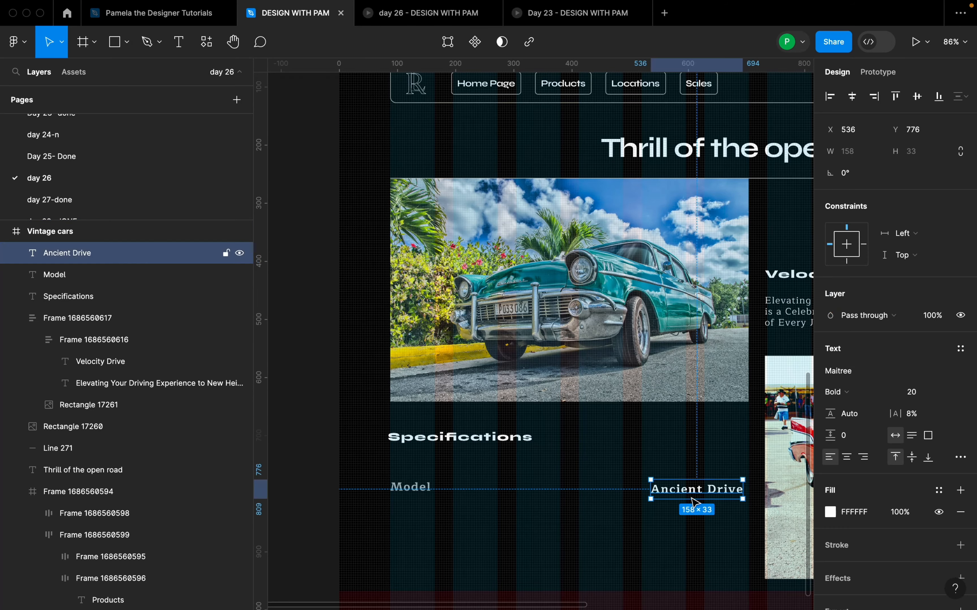
shift+click(417, 492)
click(569, 551)
click(691, 489)
shift+click(418, 487)
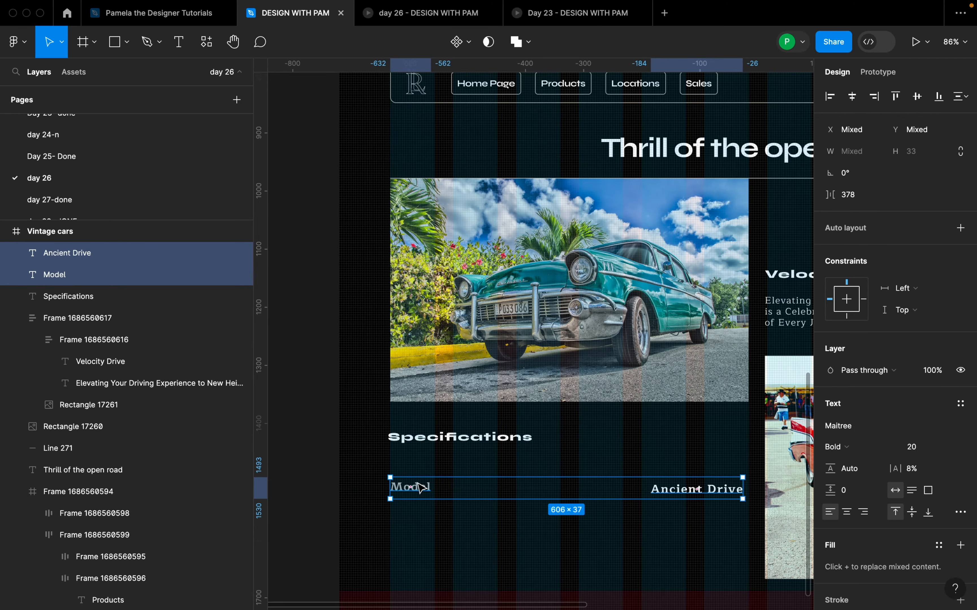
key(shift+a)
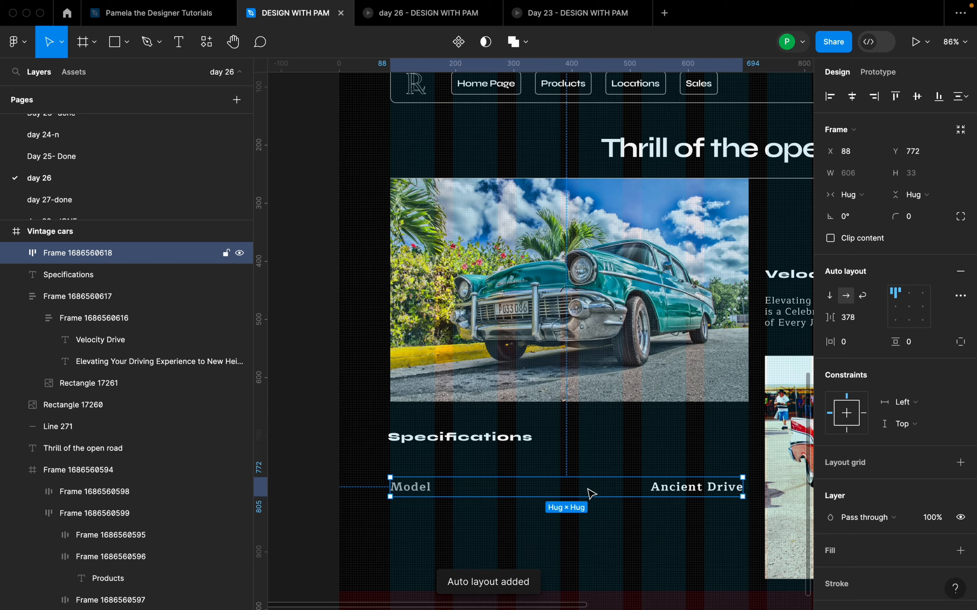
drag(590, 493, 588, 488)
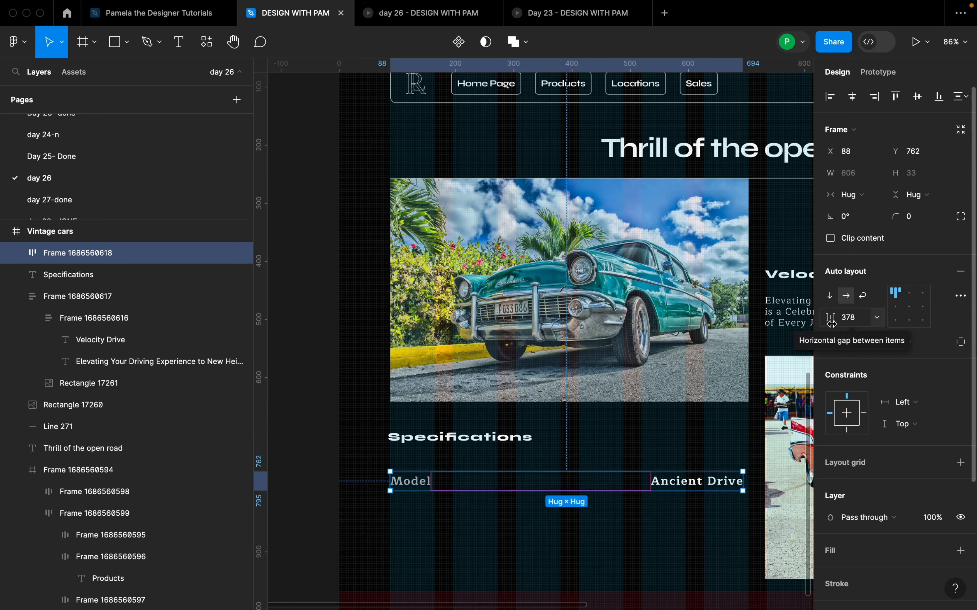
Step: Widen the row's horizontal gap to 388 so Ancient Drive ends flush with the teal car image's right edge
scroll(721, 445, up, 5)
scroll(721, 445, up, 3)
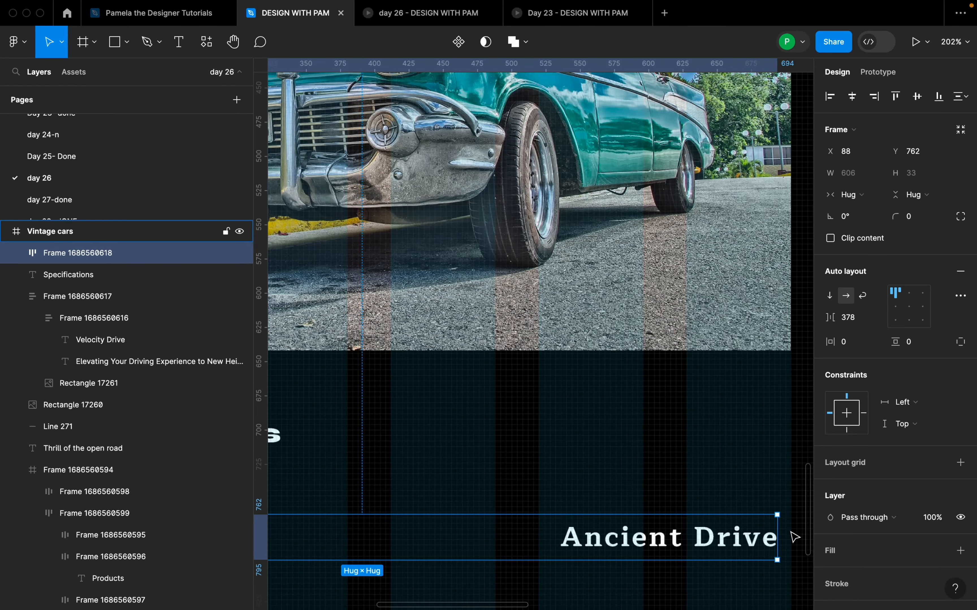
scroll(768, 514, down, 3)
scroll(785, 529, up, 5)
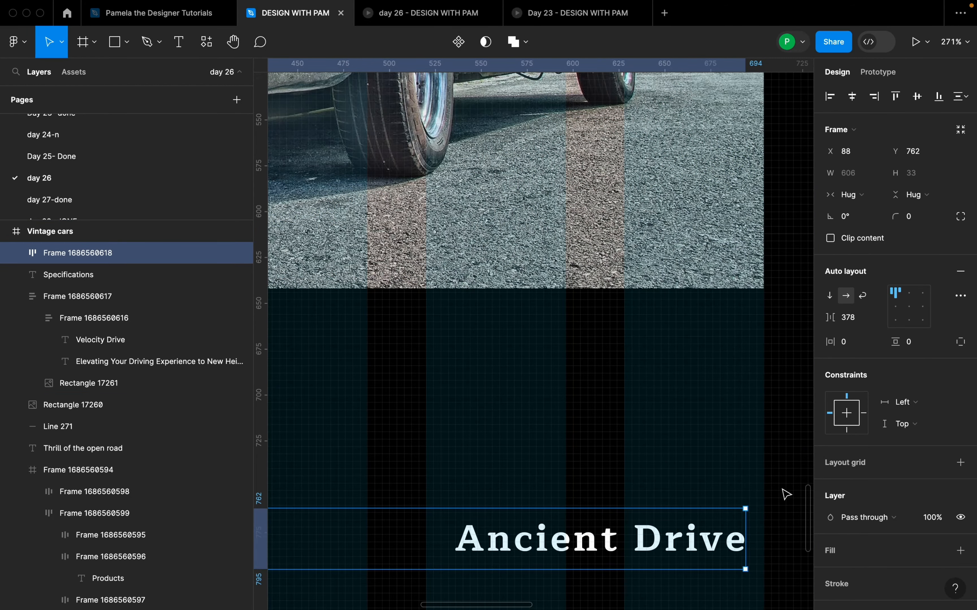
drag(828, 320, 842, 321)
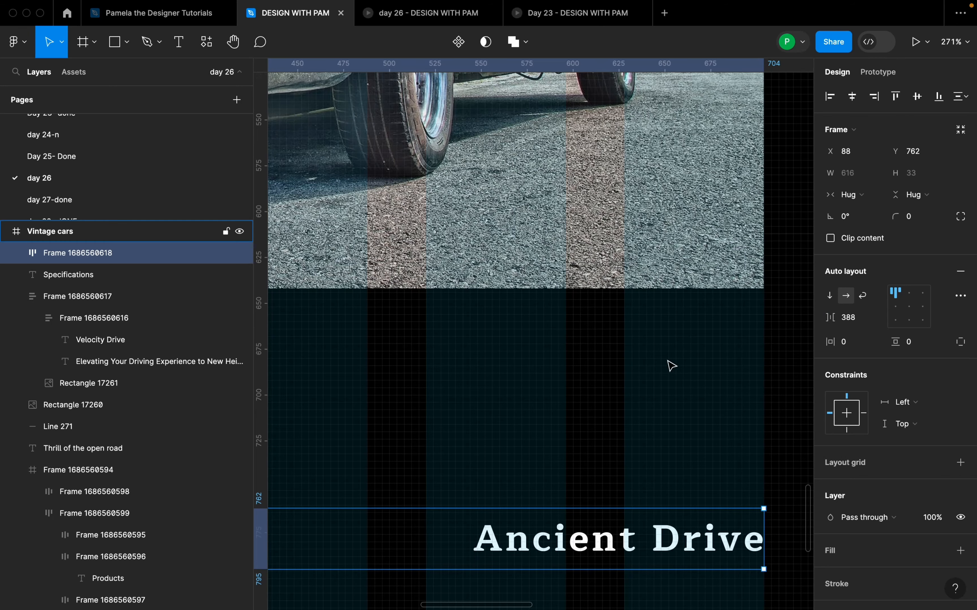
scroll(667, 376, down, 5)
click(617, 502)
Step: Draw a horizontal divider line about 604 px long beneath the Model row, at X 92, Y 812
scroll(646, 497, down, 3)
scroll(656, 494, down, 3)
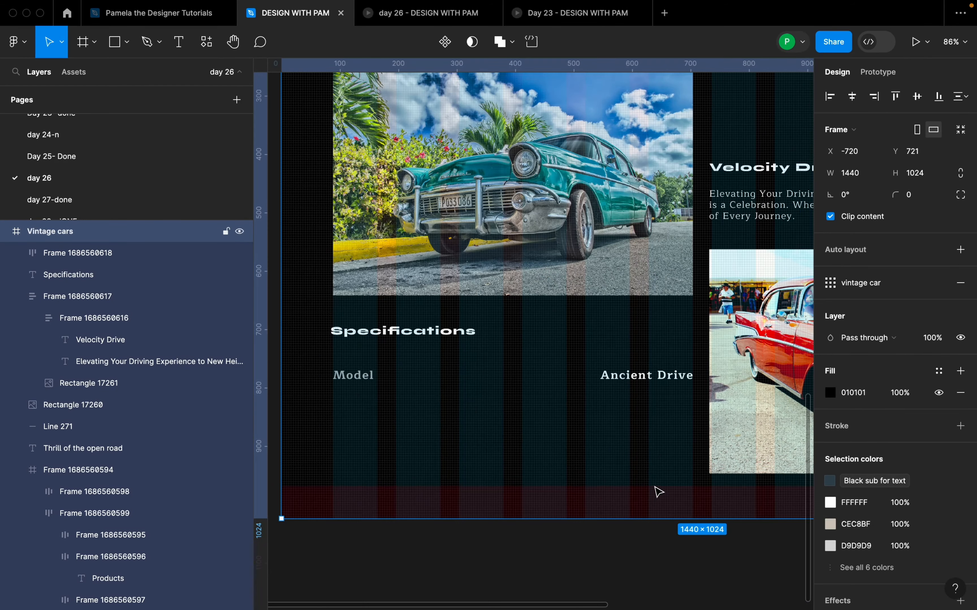
scroll(658, 491, up, 8)
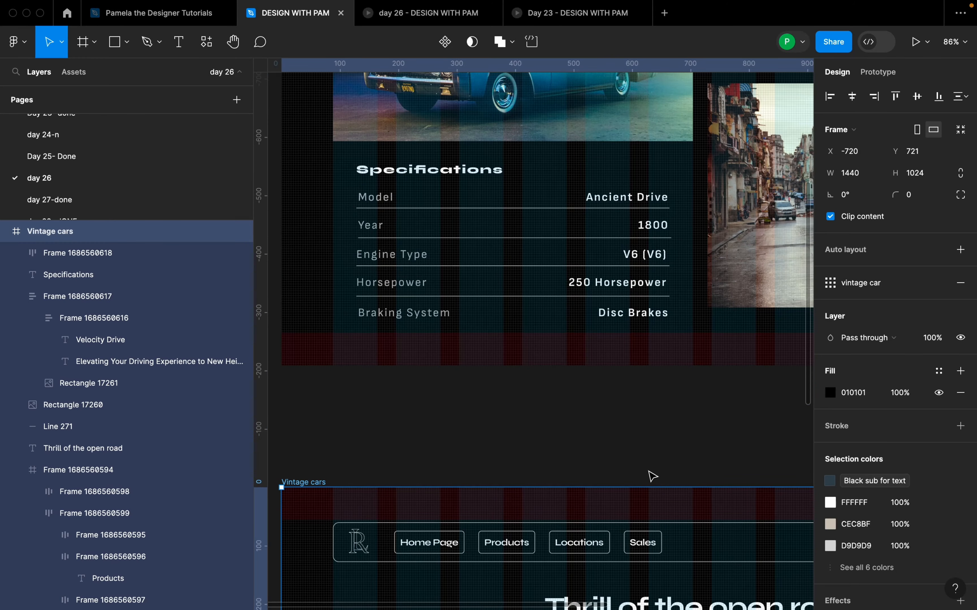
scroll(656, 472, down, 4)
scroll(658, 475, down, 8)
scroll(584, 300, up, 5)
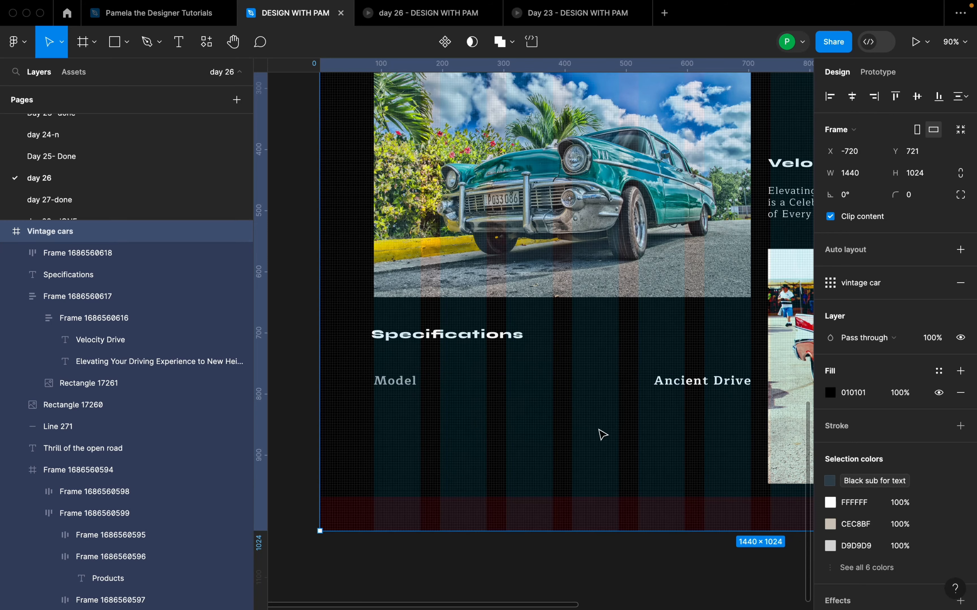
key(shift+l)
drag(379, 402, 750, 422)
Step: Extend both ends of the divider line to the teal car image's edges, giving X 88 and a width of 616
scroll(577, 421, left, 5)
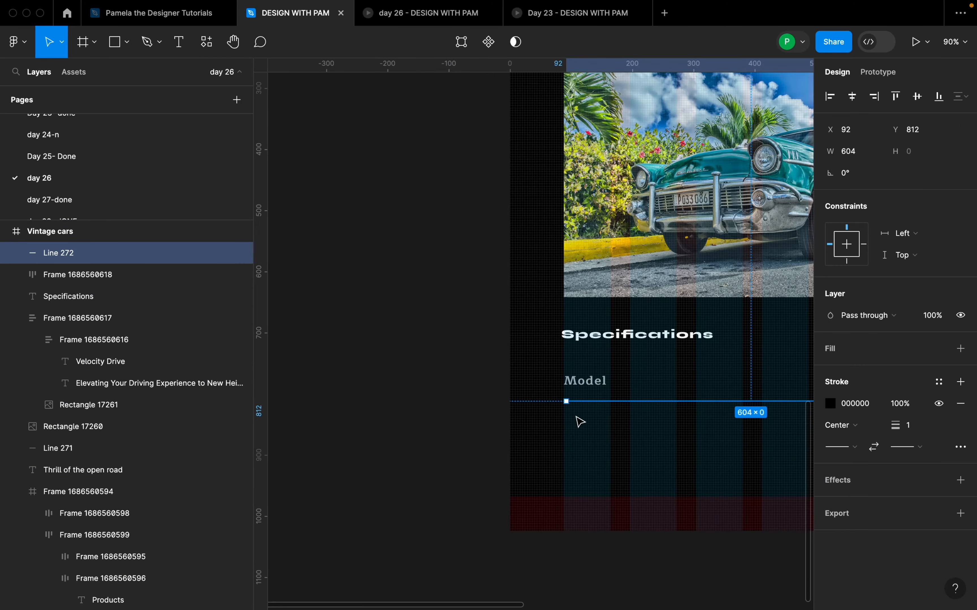
scroll(643, 403, up, 5)
drag(488, 405, 483, 405)
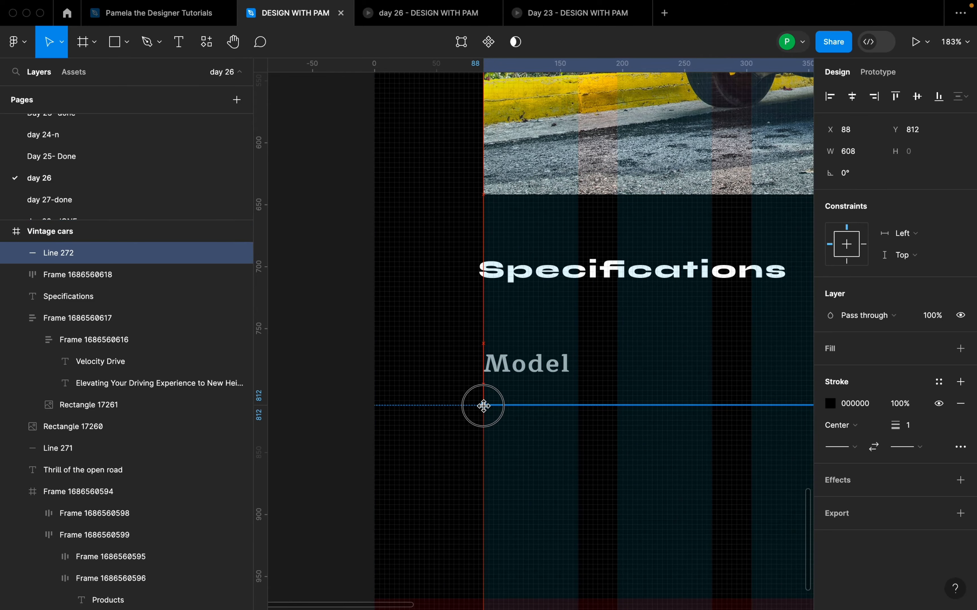
scroll(417, 398, down, 5)
scroll(640, 410, up, 5)
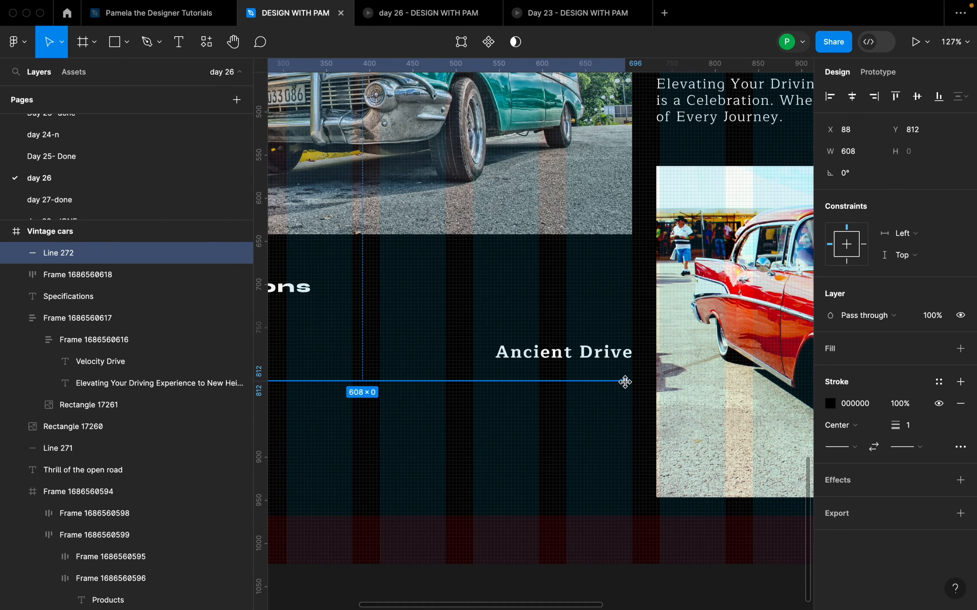
drag(625, 381, 631, 380)
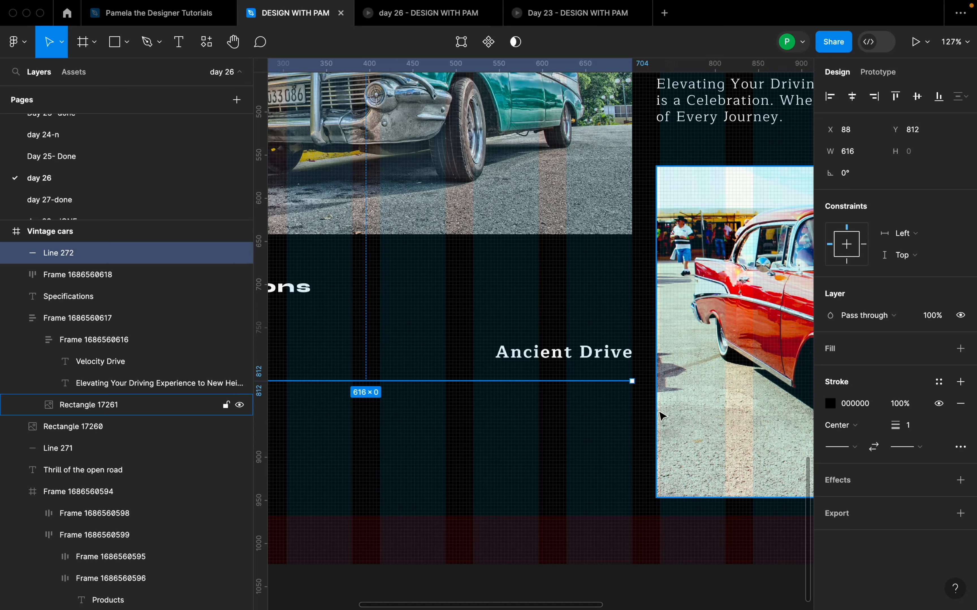
Step: Set the divider line's stroke to CEC8BF by sampling the line below the Day 14 page heading
scroll(602, 424, down, 5)
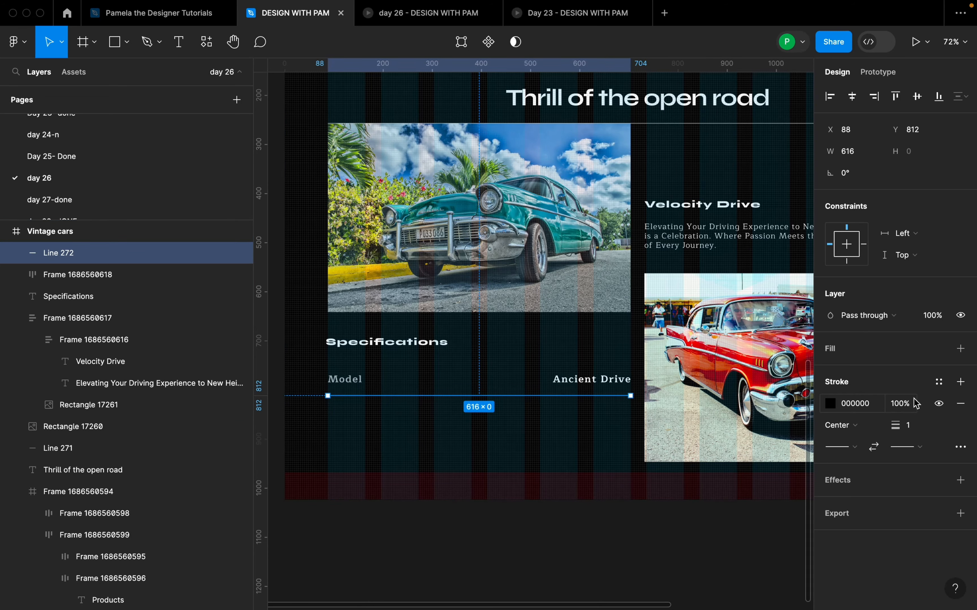
click(831, 404)
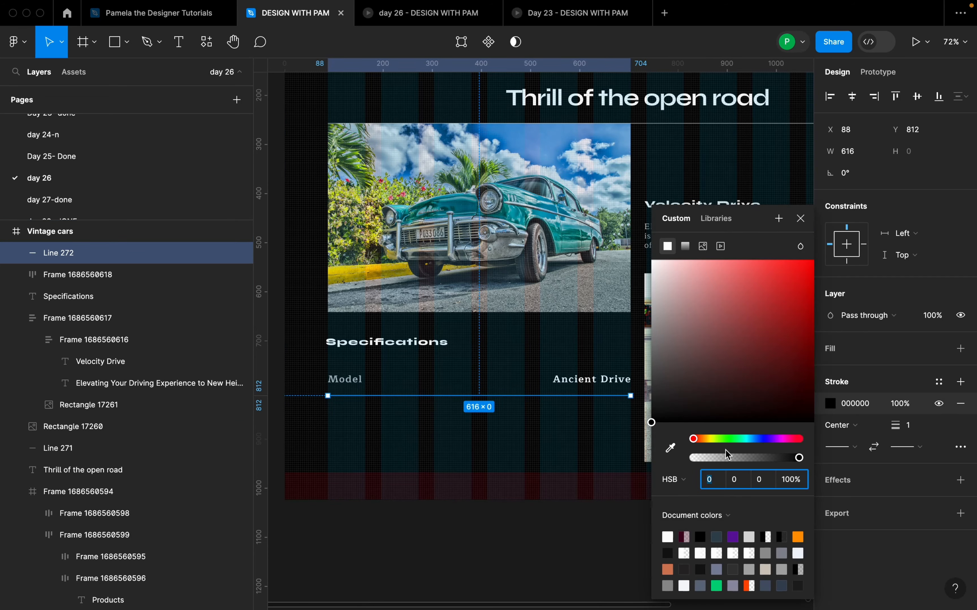
click(669, 451)
scroll(475, 424, down, 5)
scroll(517, 431, up, 6)
scroll(587, 404, up, 6)
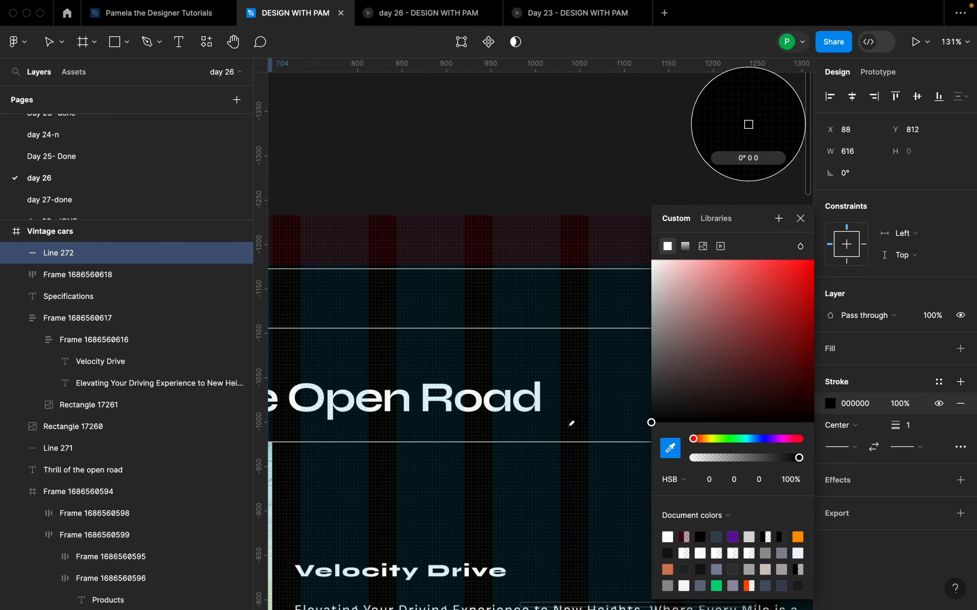
scroll(571, 423, up, 8)
click(501, 520)
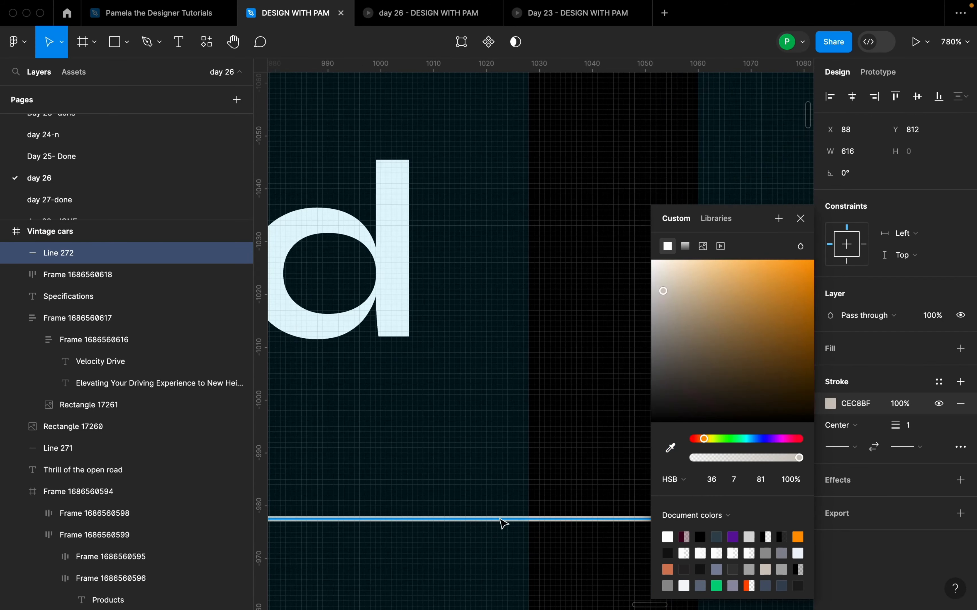
scroll(575, 414, down, 10)
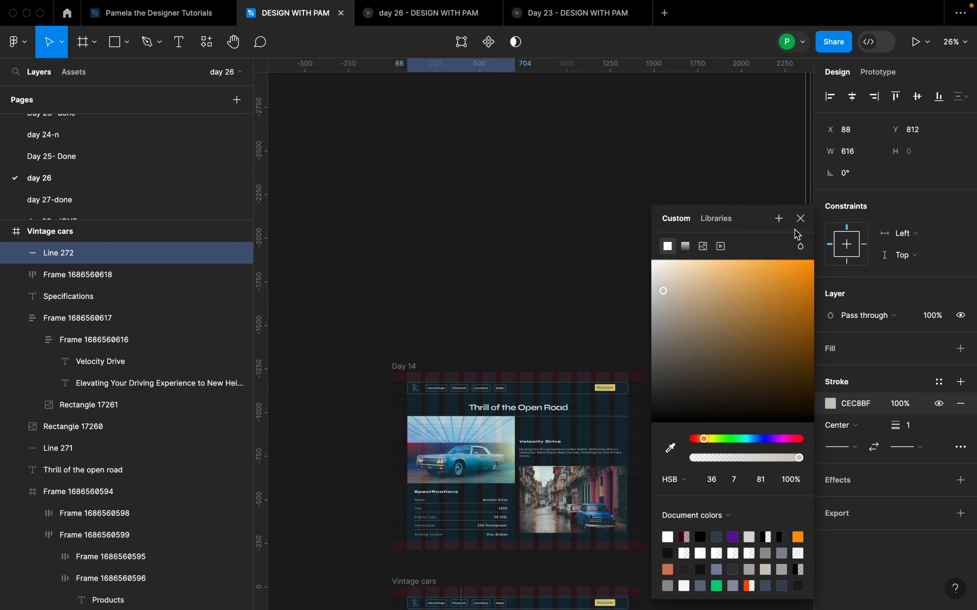
click(800, 218)
Step: Combine the divider line and the Model row into a vertical auto layout frame
scroll(484, 547, down, 5)
scroll(486, 573, up, 6)
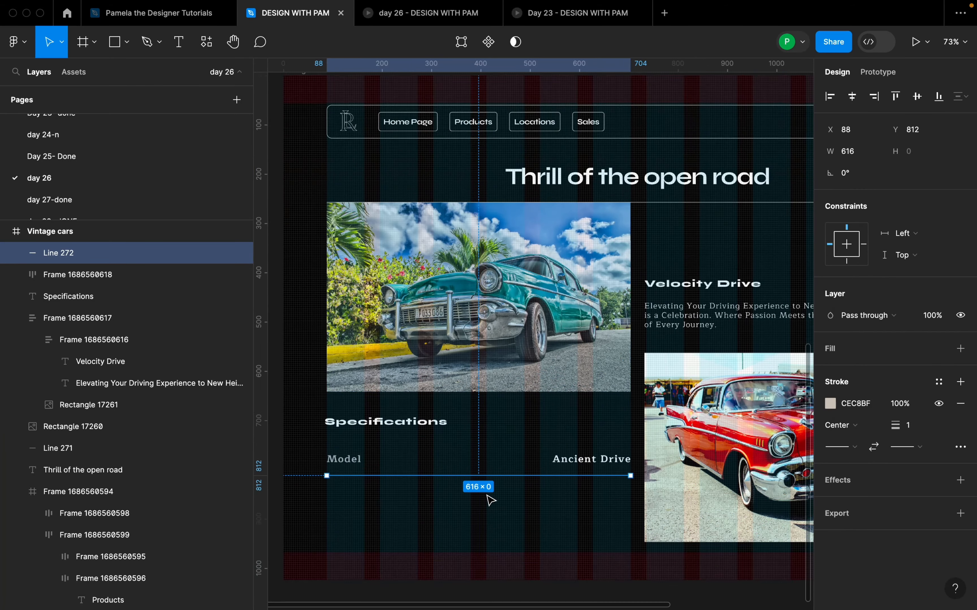
scroll(490, 501, down, 3)
scroll(528, 421, up, 2)
scroll(602, 405, left, 2)
scroll(521, 458, up, 1)
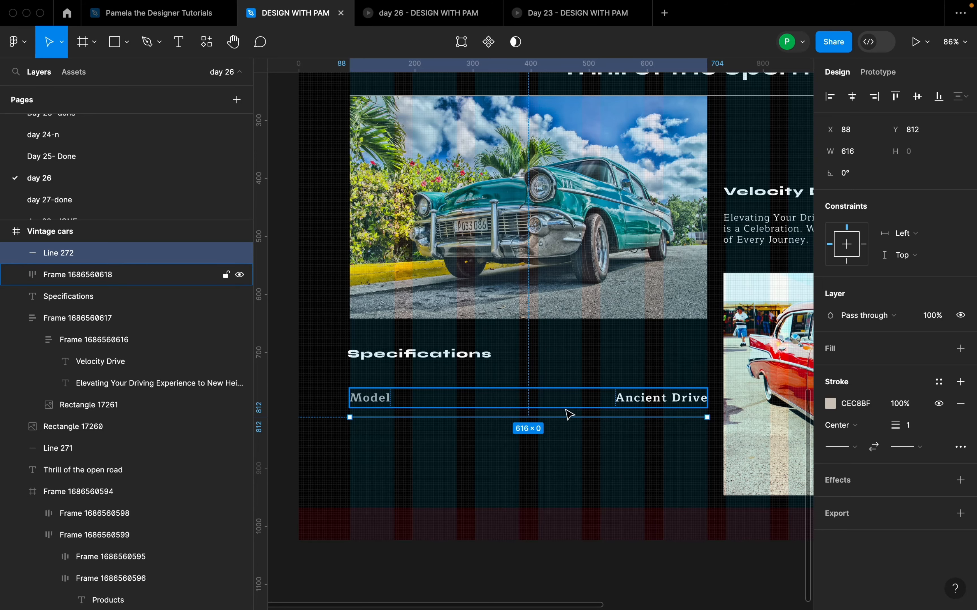
shift+click(628, 399)
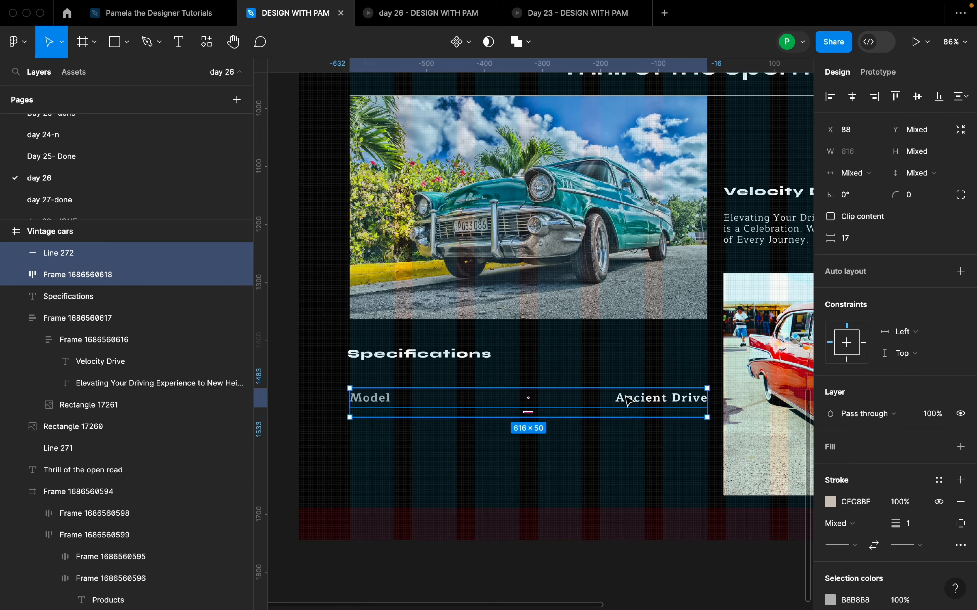
key(shift+a)
click(627, 455)
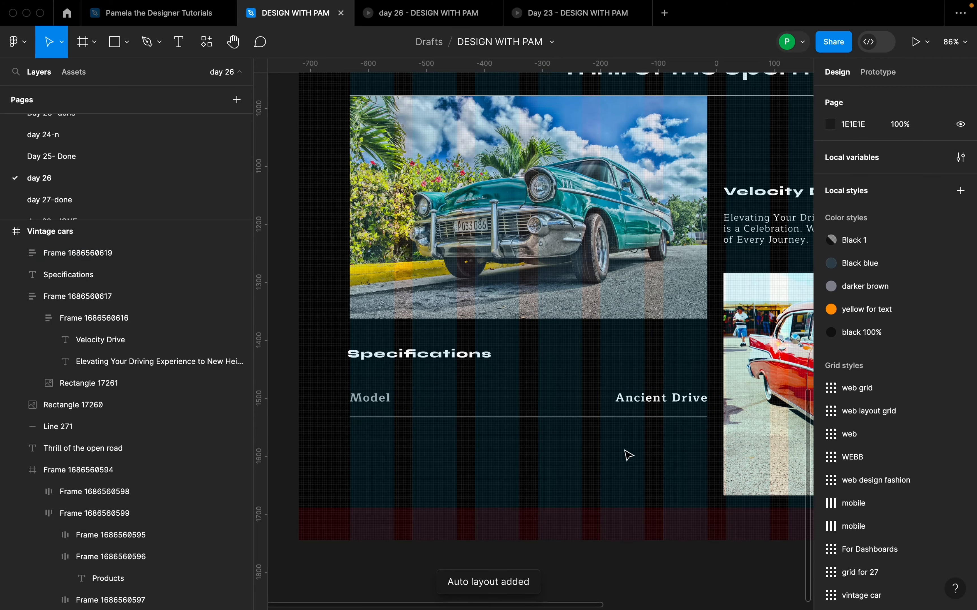
Step: Examine the reference design's Specifications list, with its rows and divider lines, and compare it with the Model row in the Vintage cars frame
click(632, 406)
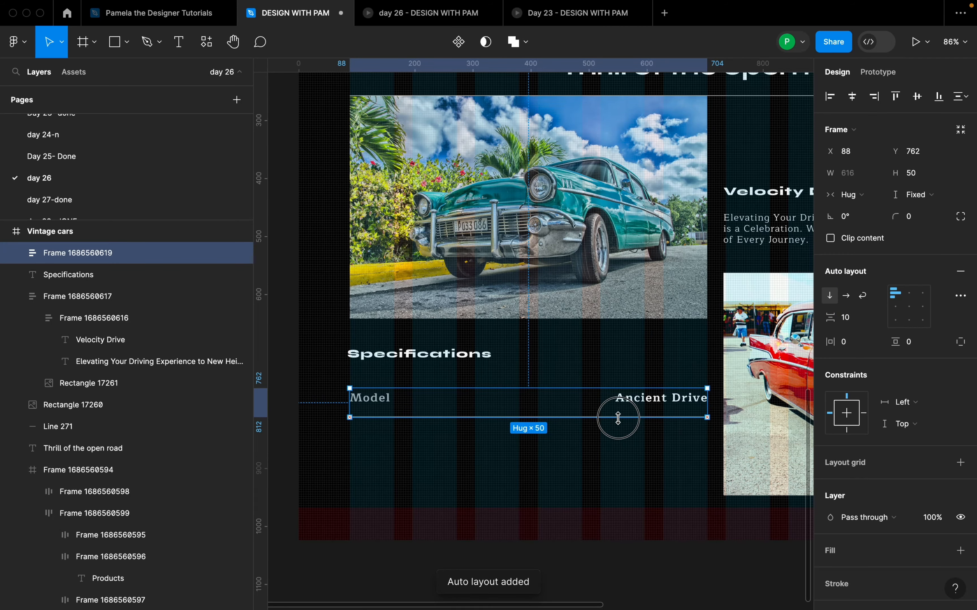
click(618, 448)
scroll(620, 452, down, 5)
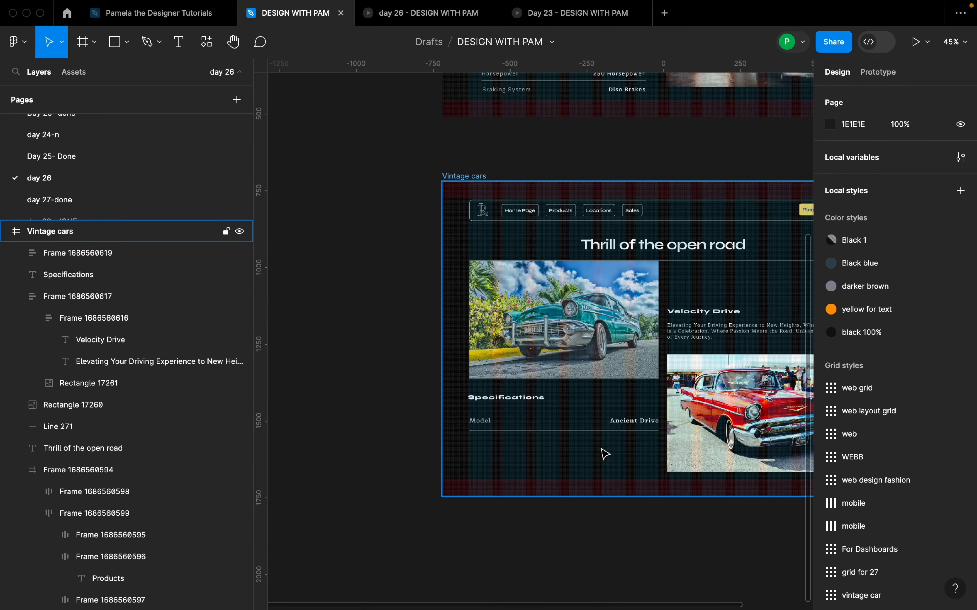
scroll(562, 452, down, 3)
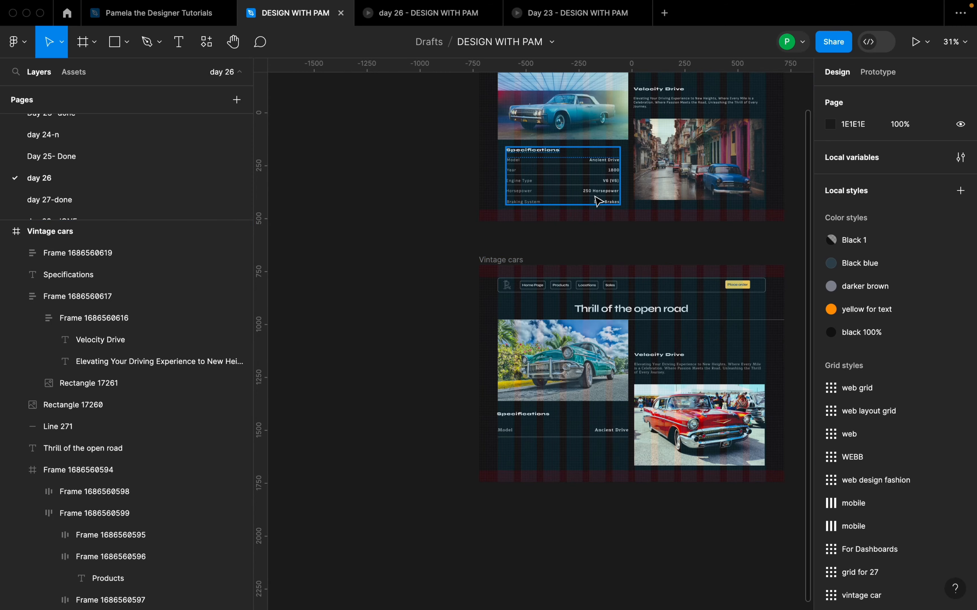
drag(663, 240, 604, 277)
scroll(508, 194, up, 6)
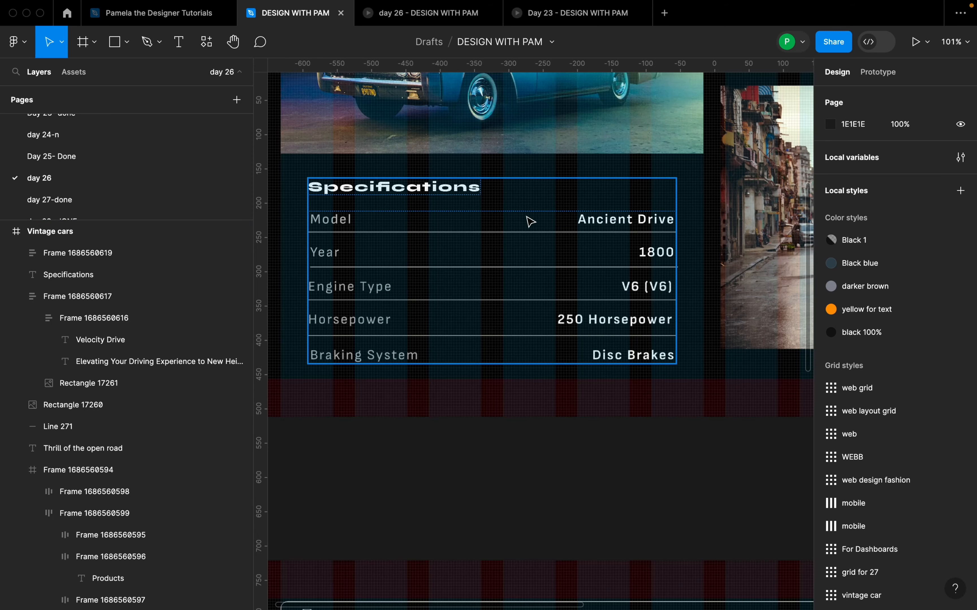
scroll(529, 258, down, 2)
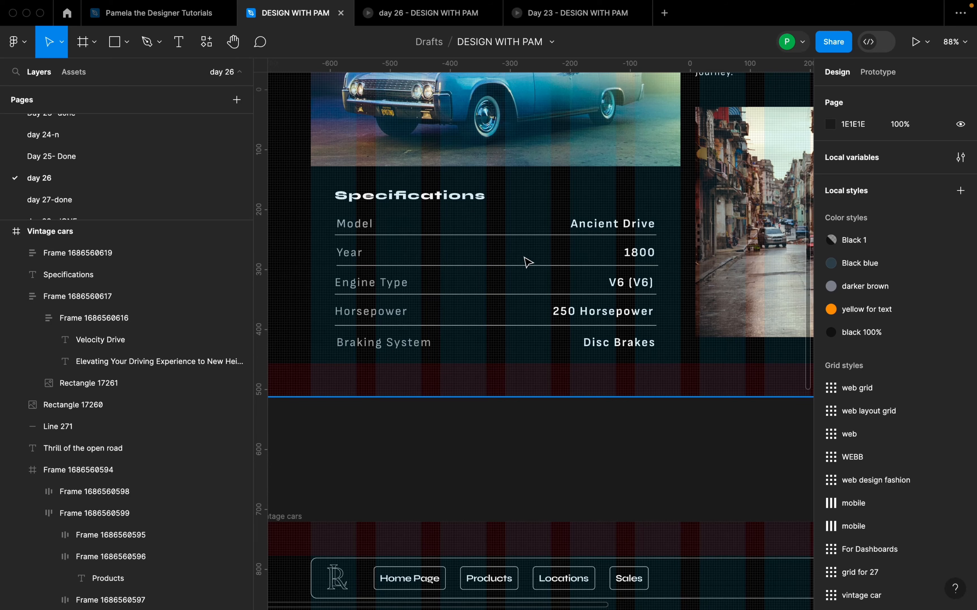
scroll(529, 265, down, 1)
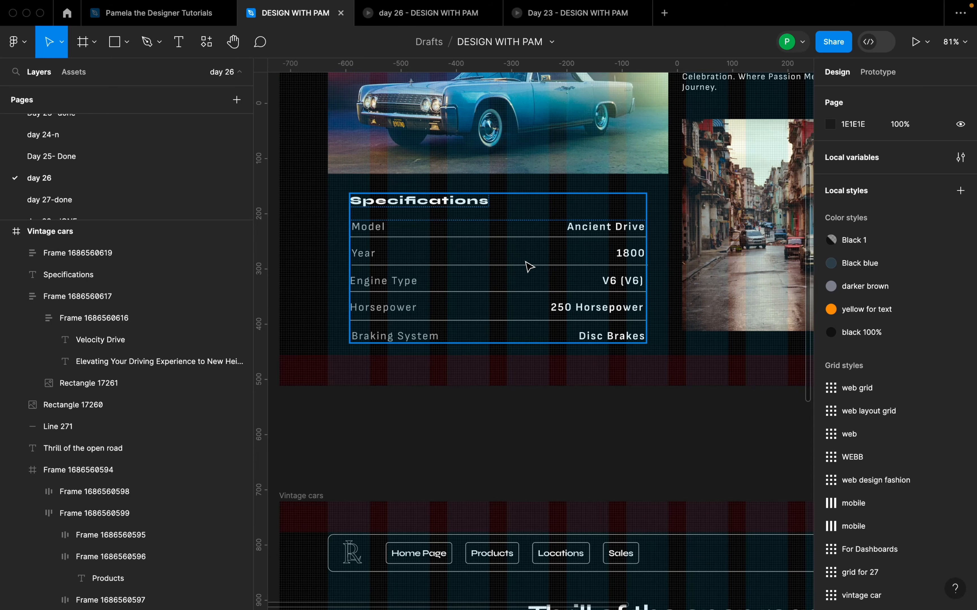
scroll(523, 271, down, 2)
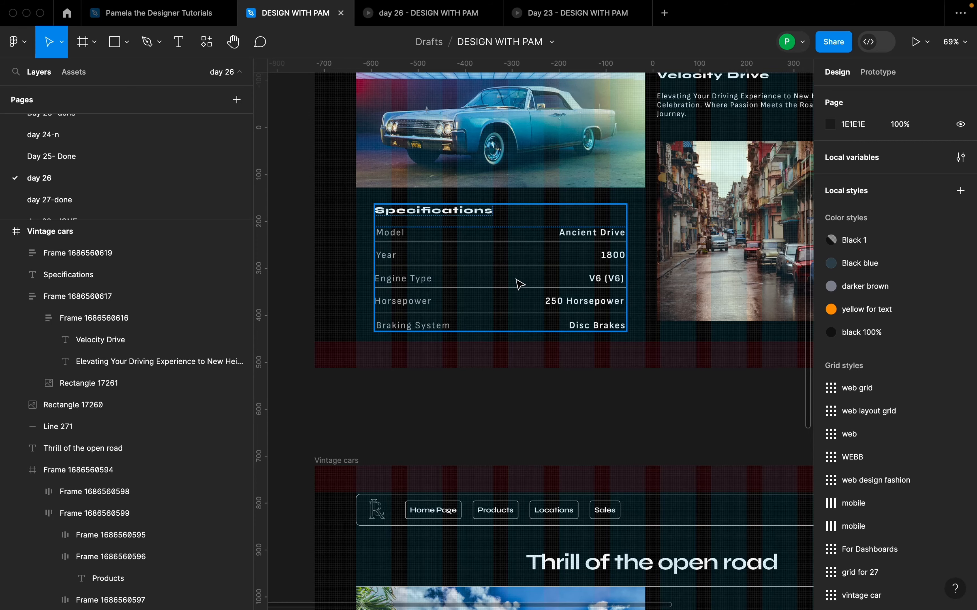
scroll(520, 284, down, 4)
scroll(520, 286, down, 5)
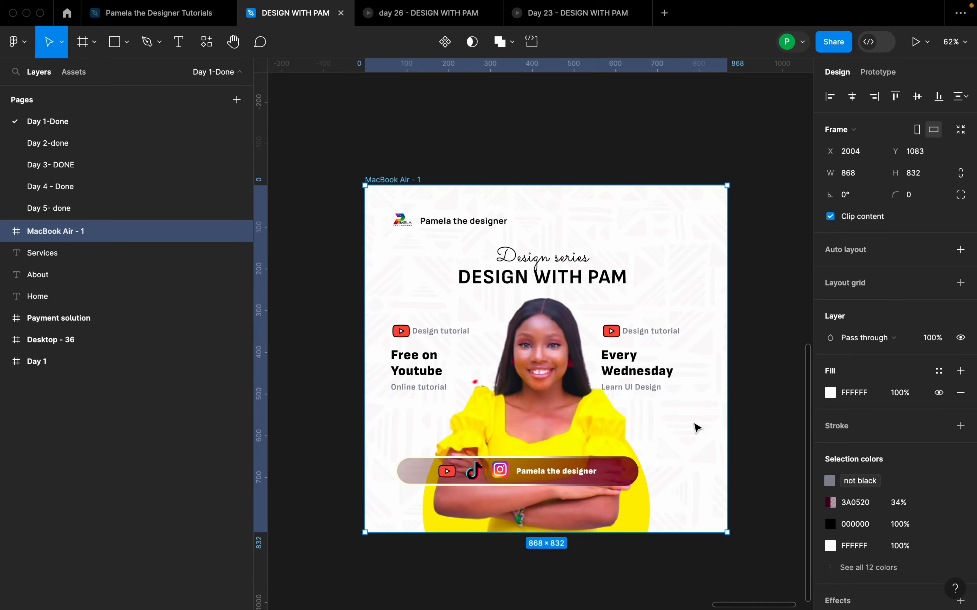
scroll(697, 425, up, 3)
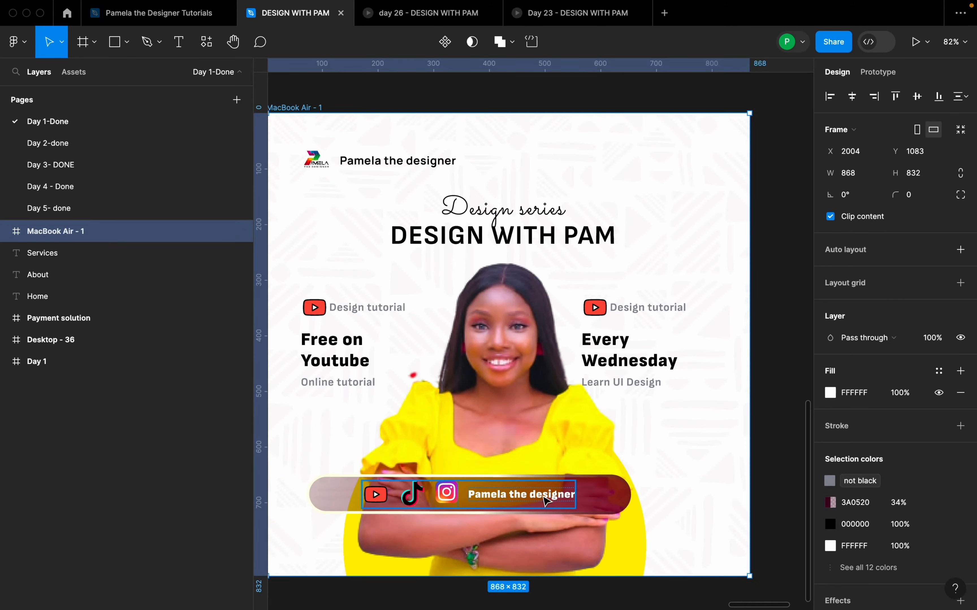
drag(574, 445, 609, 432)
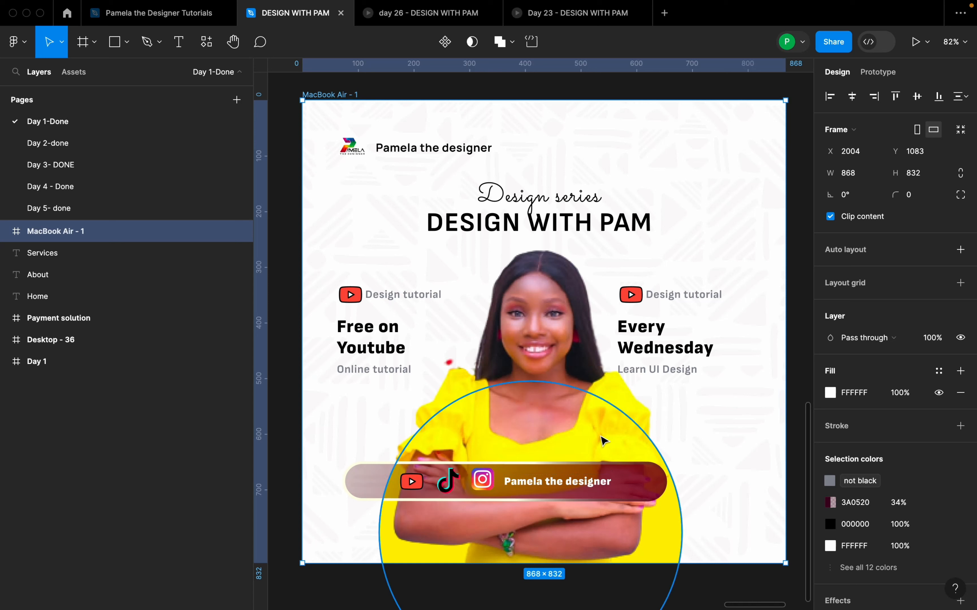
scroll(93, 193, down, 3)
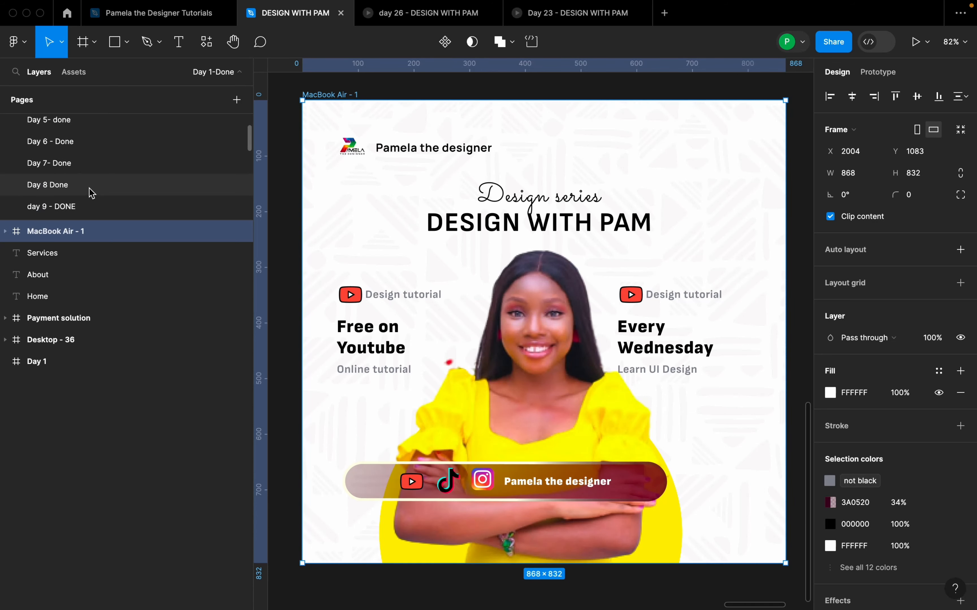
scroll(93, 193, down, 1)
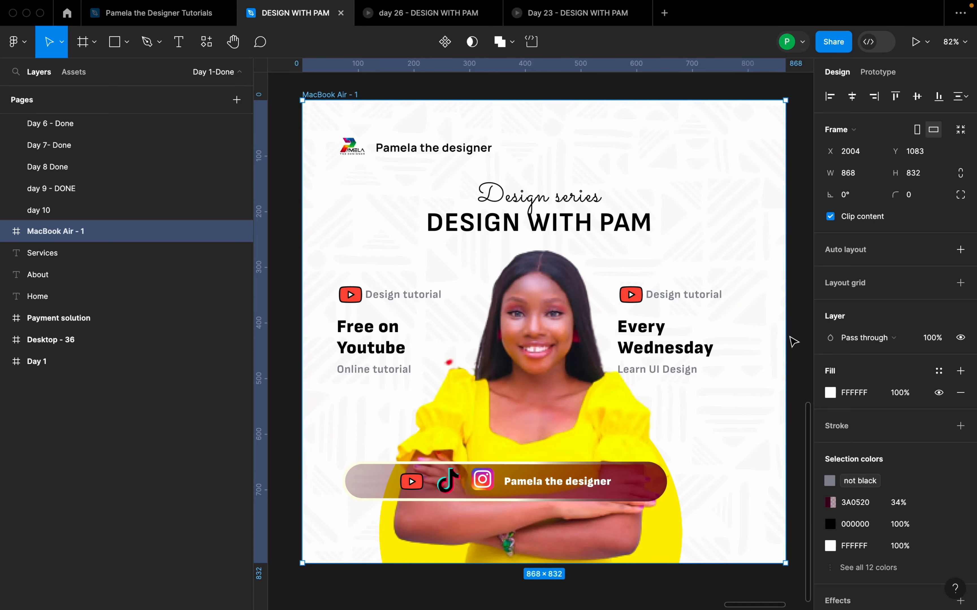